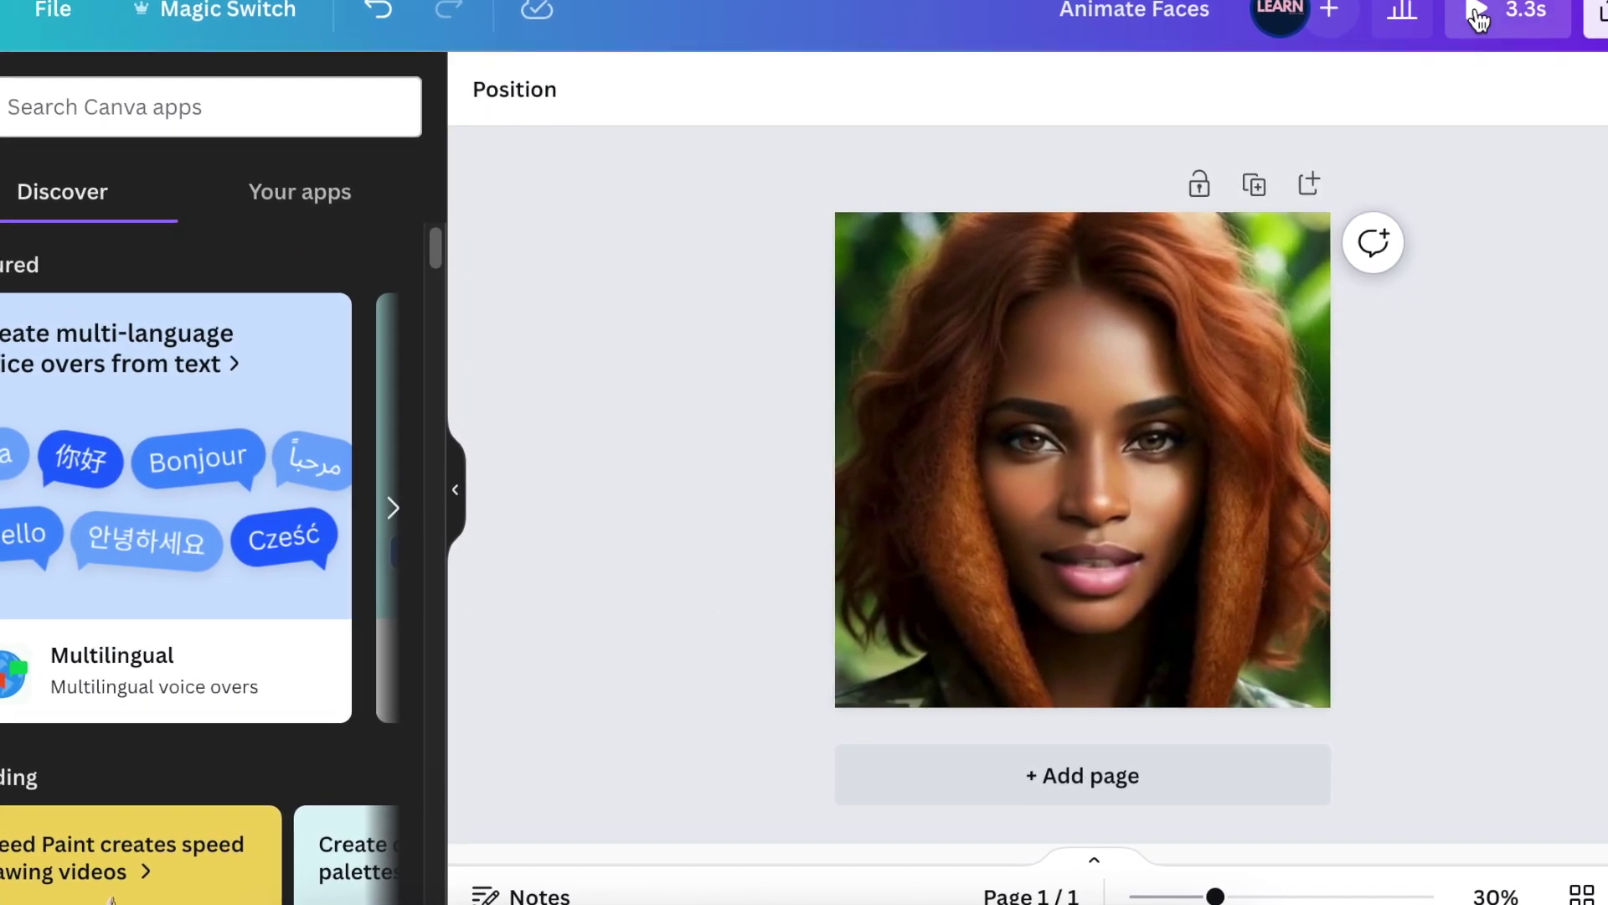
Step: Preview the red-haired portrait design full screen, then exit the preview
{"action": "left_click", "coordinate": [1500, 23]}
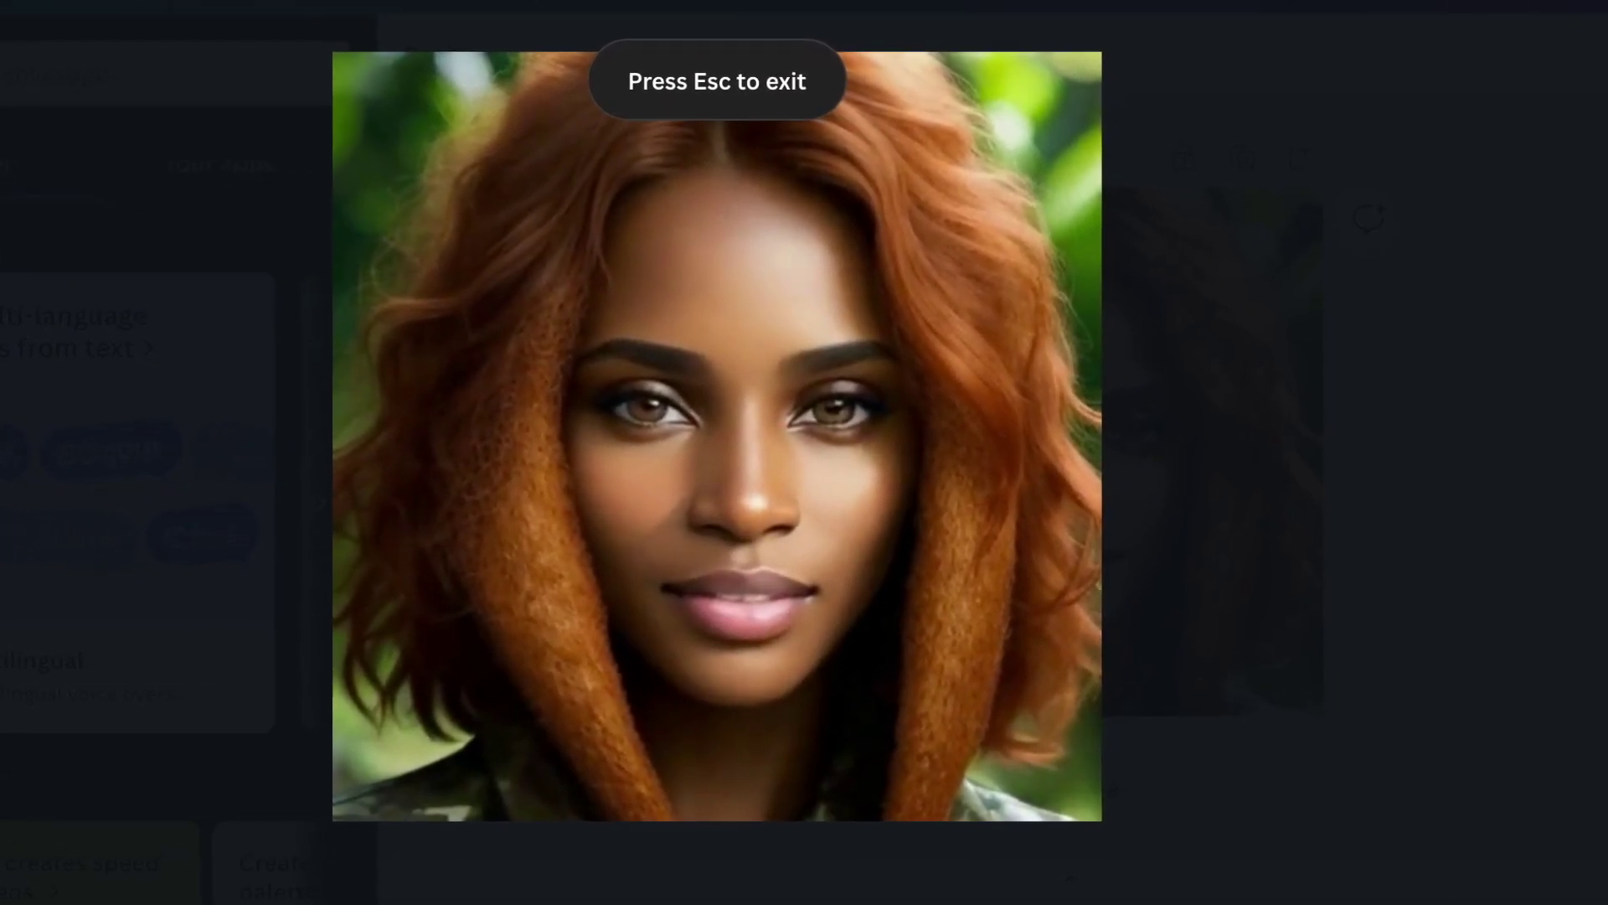
{"action": "key", "text": "Escape"}
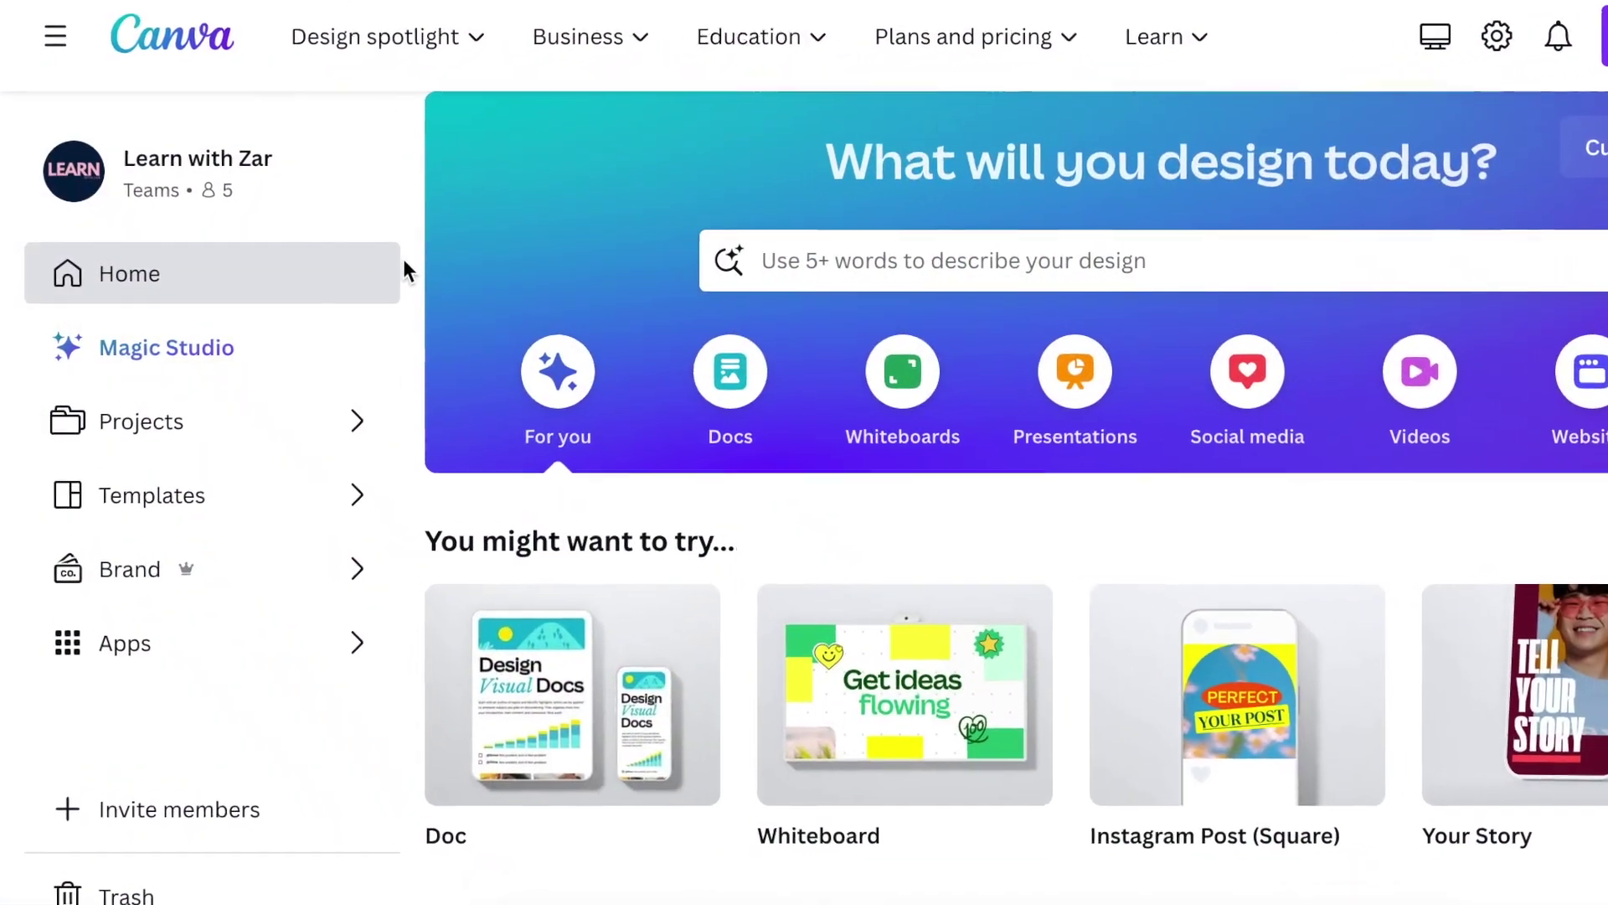
Step: Search the Canva apps directory for 'puppetry' and pick the Puppetry suggestion
{"action": "left_click", "coordinate": [159, 670]}
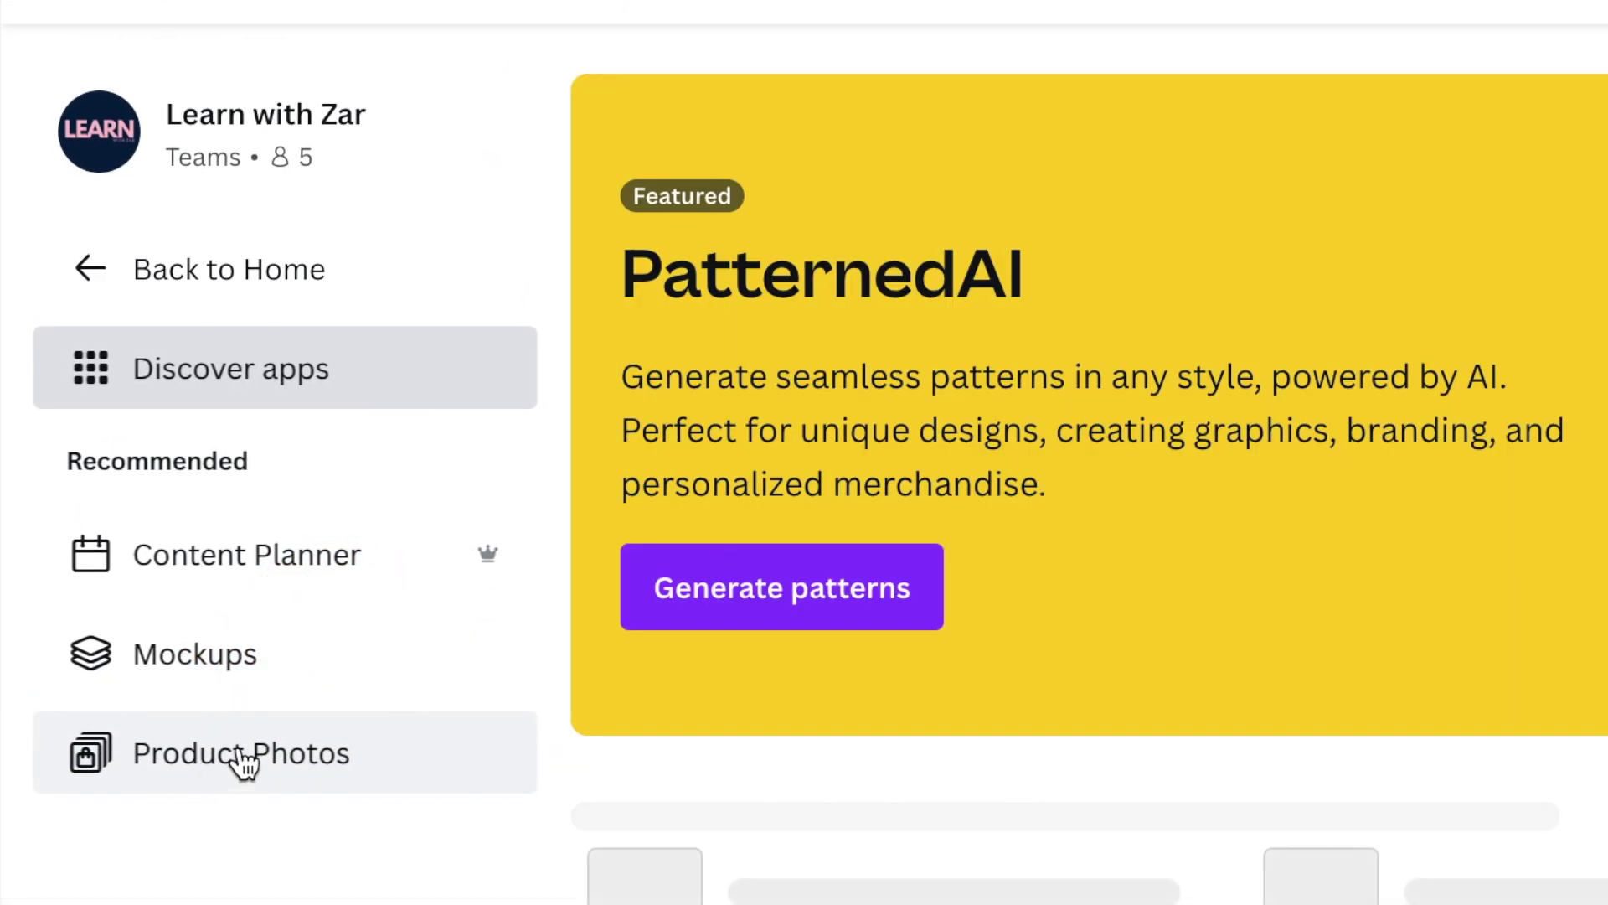
{"action": "left_click", "coordinate": [750, 811]}
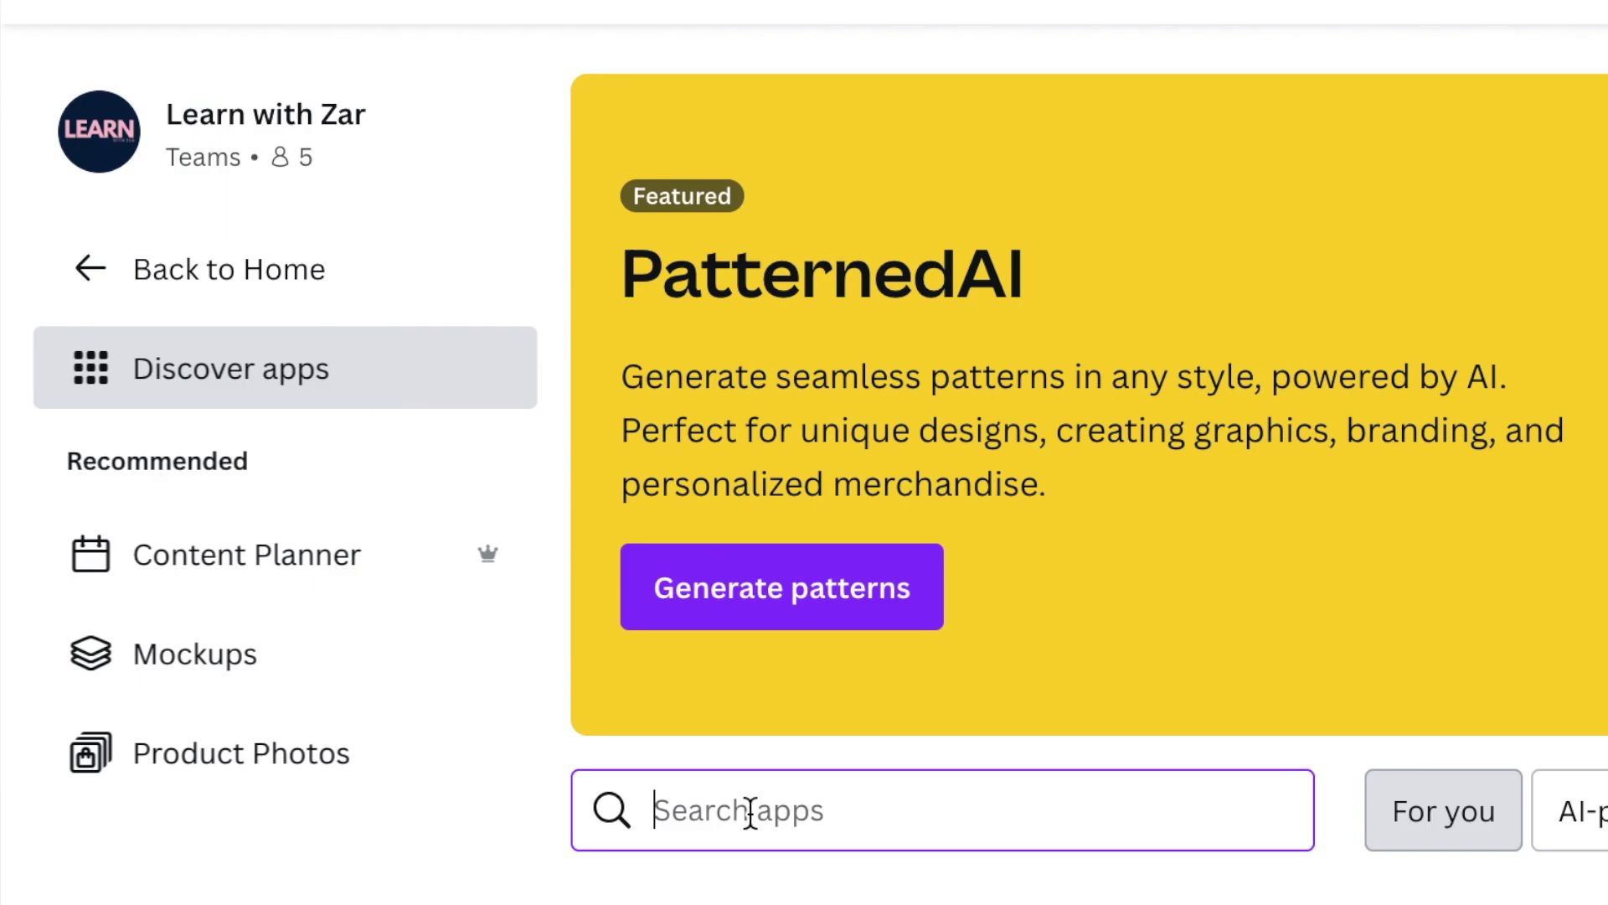
{"action": "type", "text": "puppetry"}
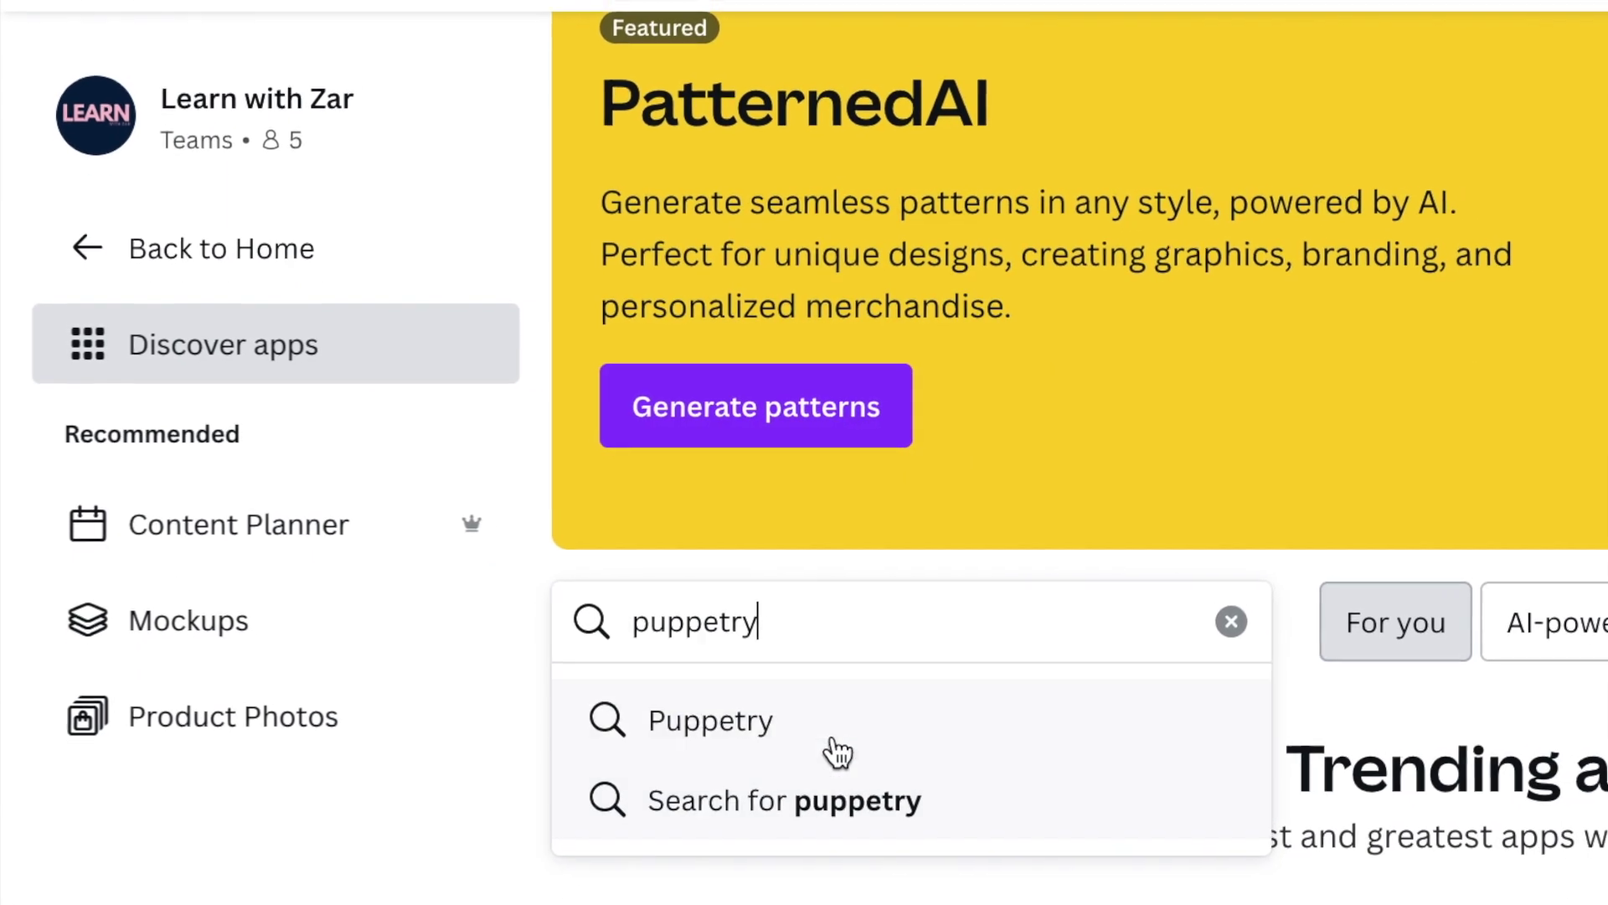
{"action": "left_click", "coordinate": [805, 721]}
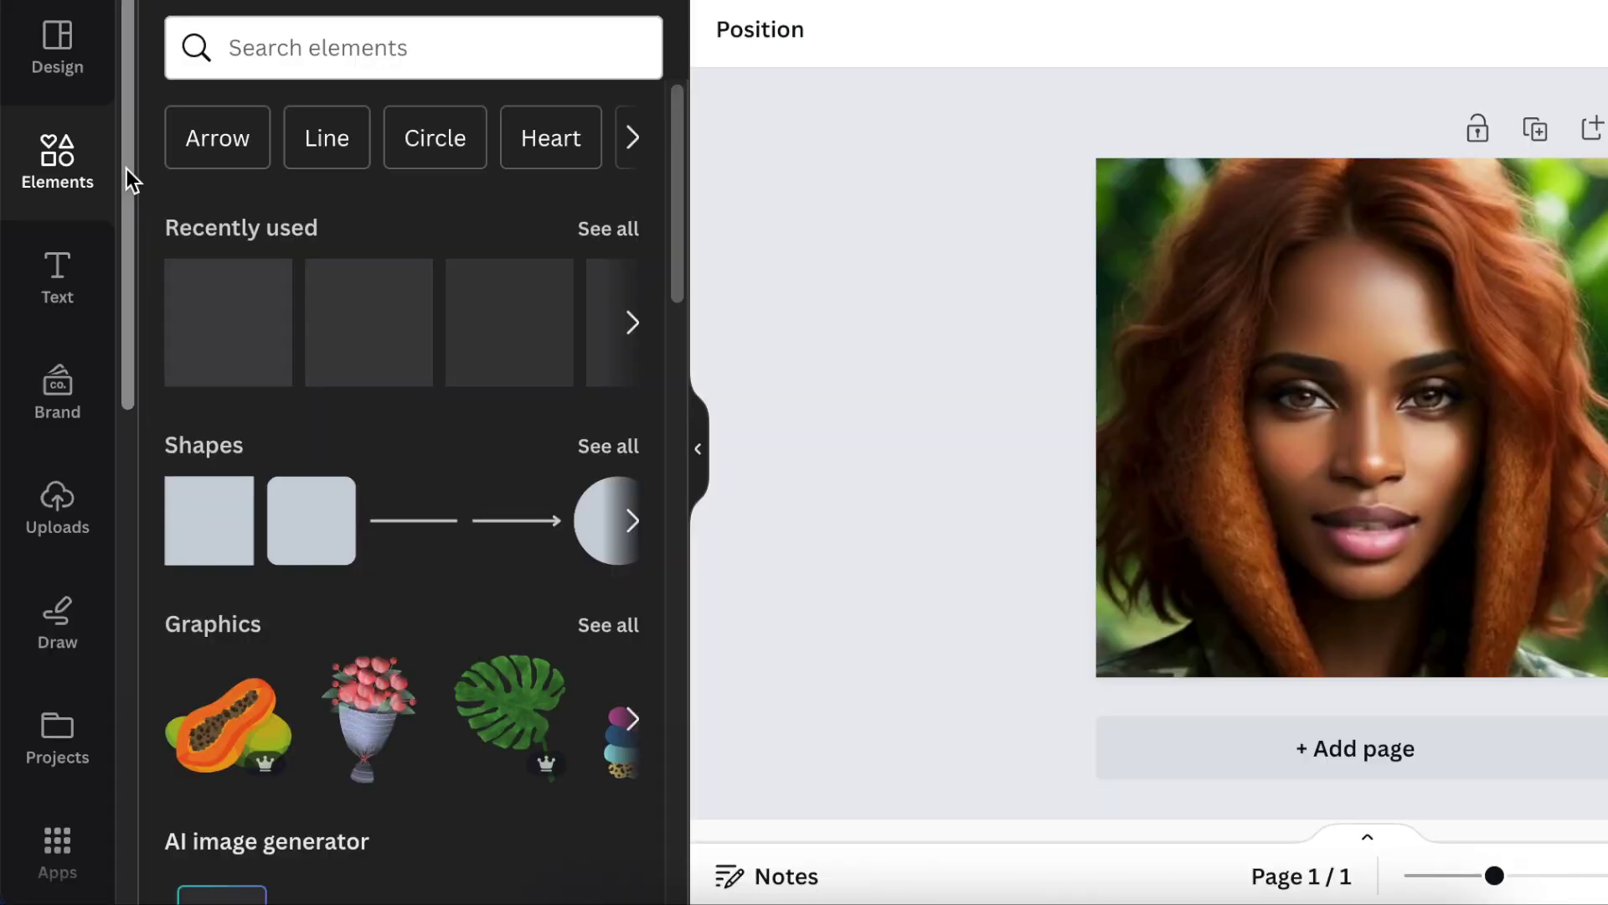
{"action": "left_click_drag", "start_coordinate": [127, 169], "coordinate": [129, 268]}
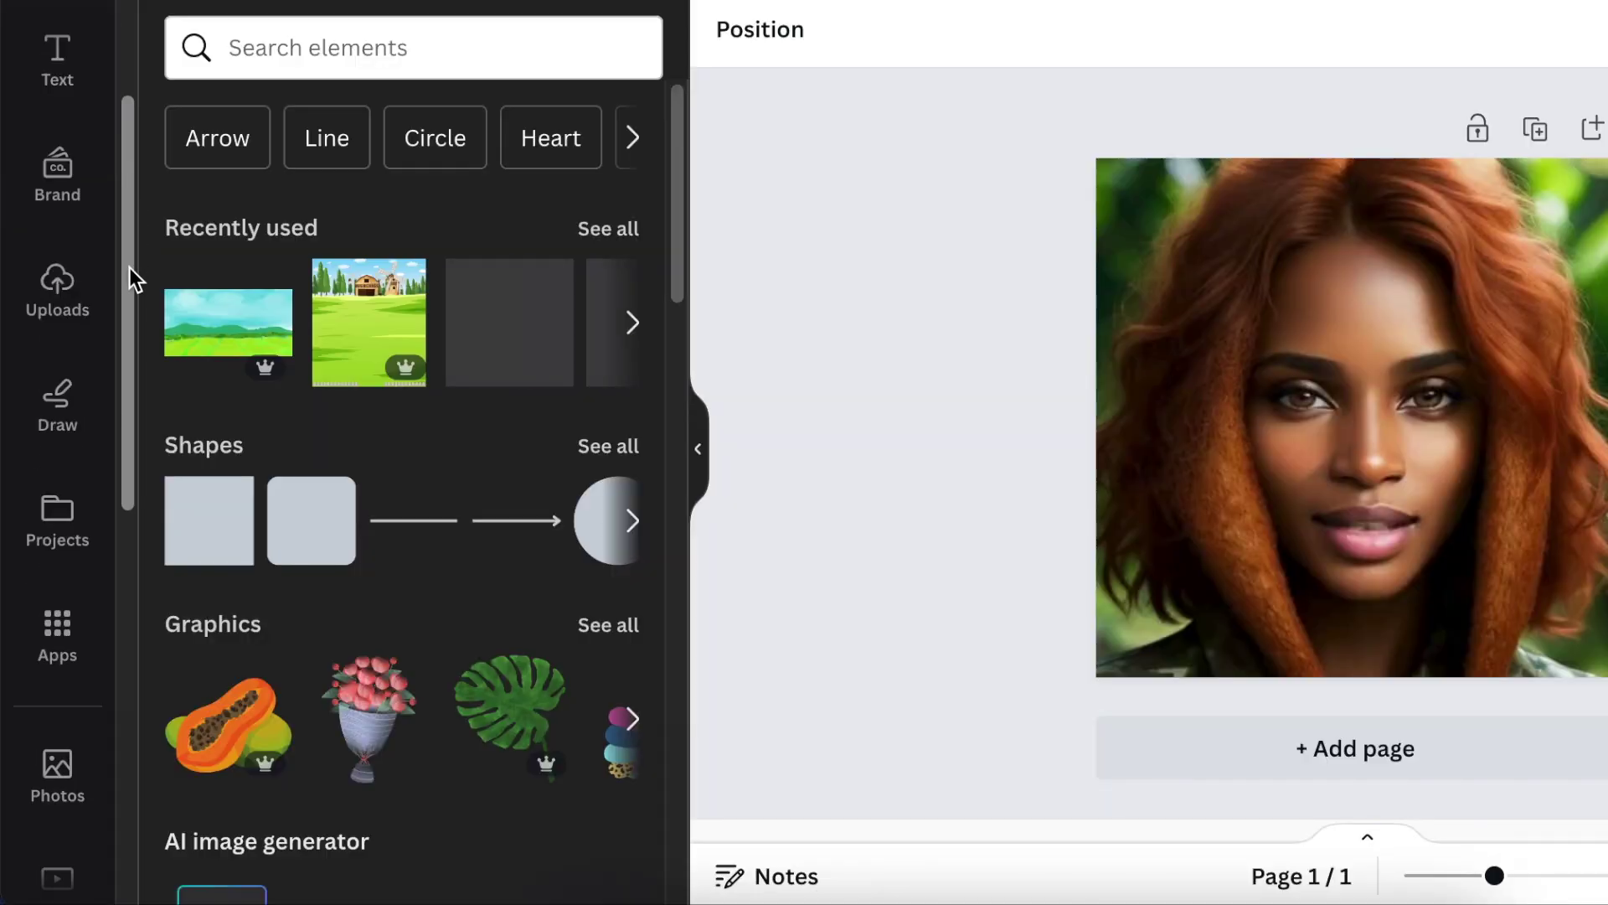
Step: In the editor's Apps panel, search 'puppet' and choose the Puppetry app
{"action": "left_click", "coordinate": [57, 636]}
{"action": "left_click", "coordinate": [287, 48]}
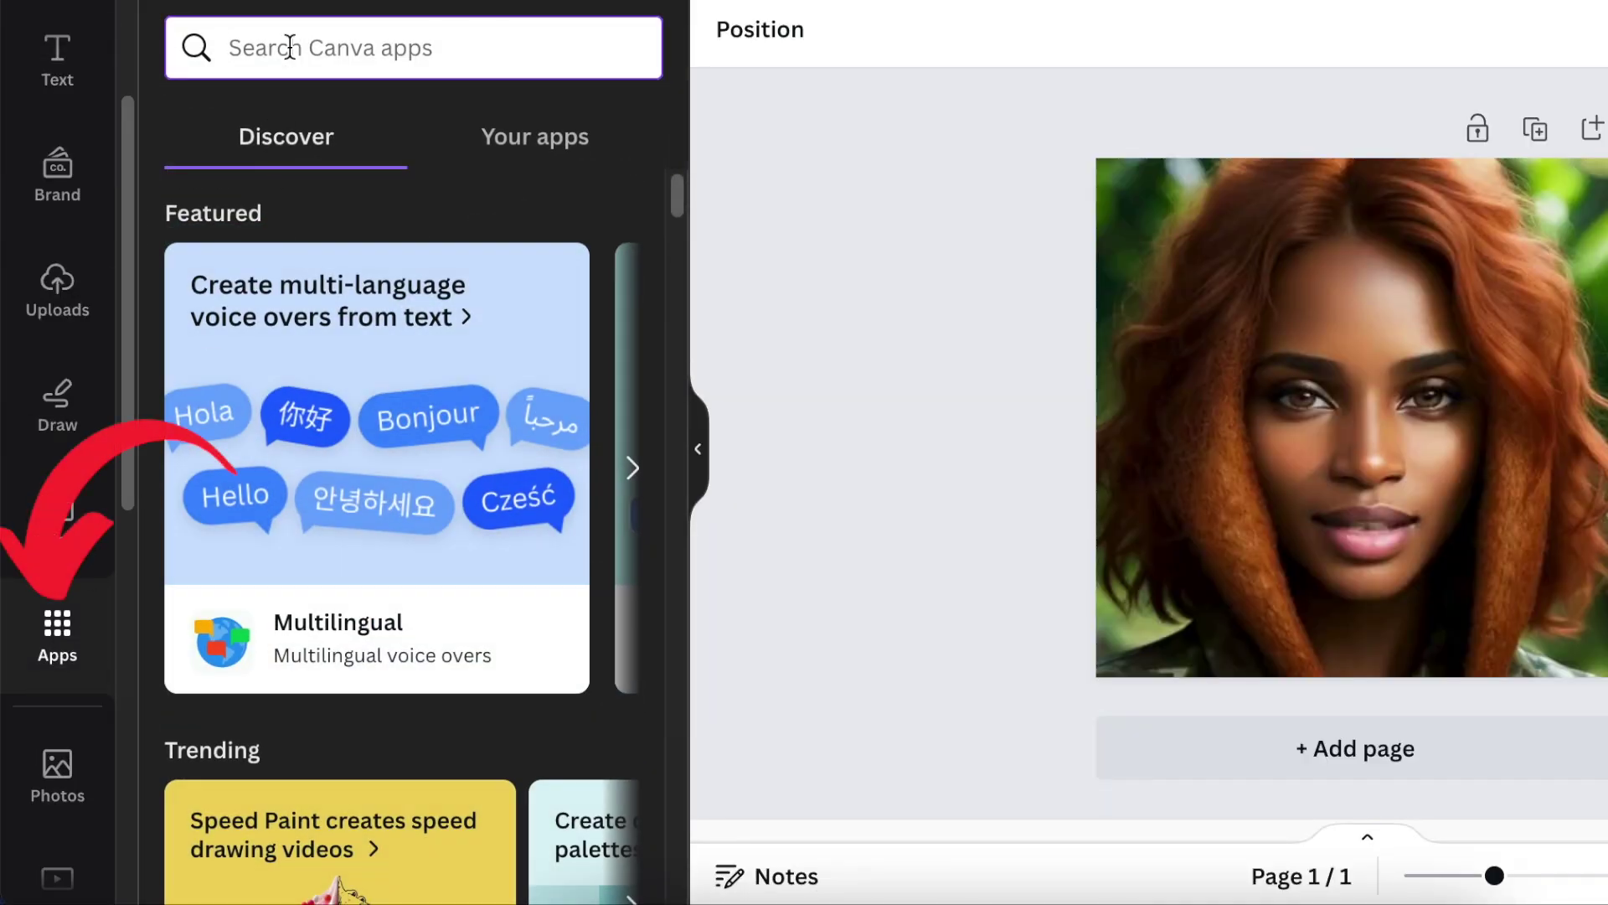
{"action": "type", "text": "puppetry"}
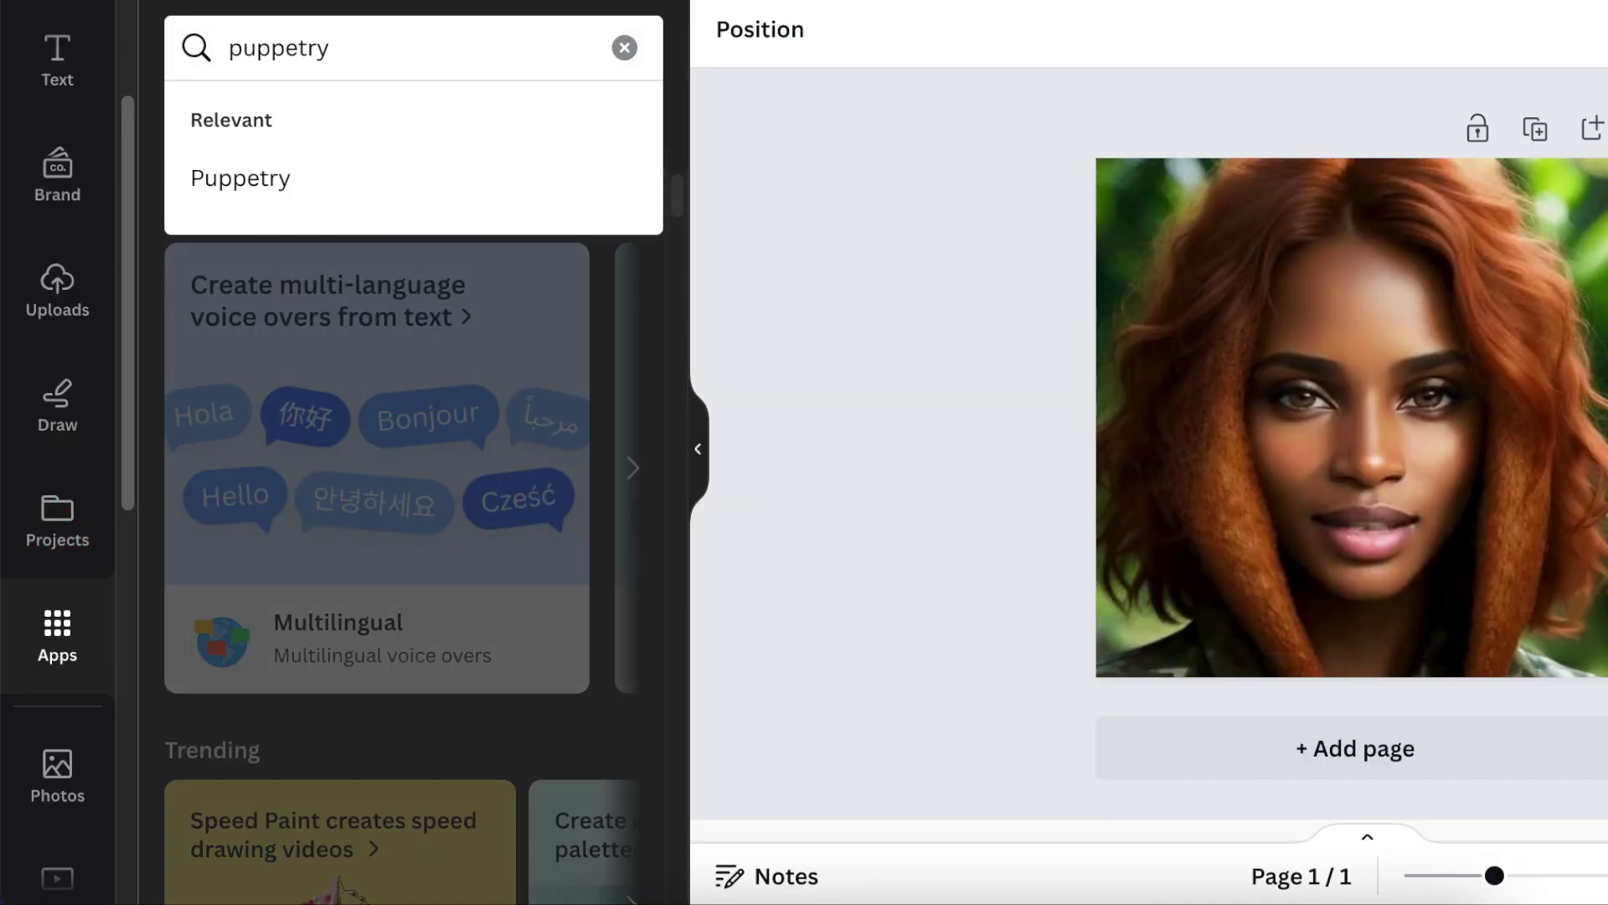
{"action": "left_click", "coordinate": [260, 186]}
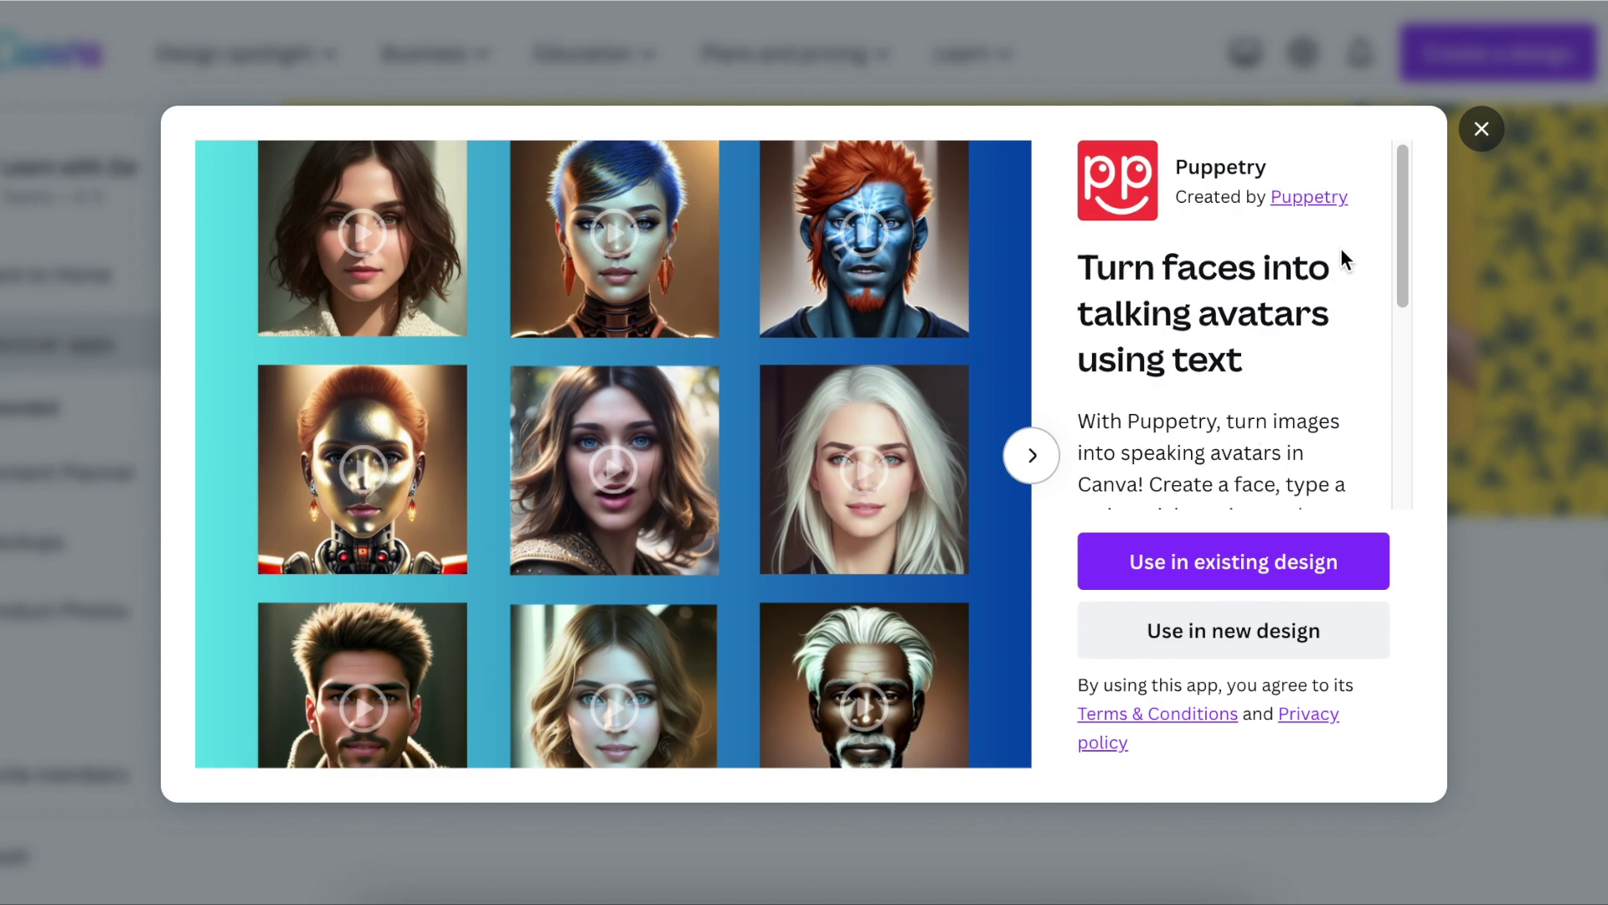
Step: Look at adding Puppetry to an existing project design, then back out
{"action": "left_click_drag", "start_coordinate": [1402, 223], "coordinate": [1404, 447]}
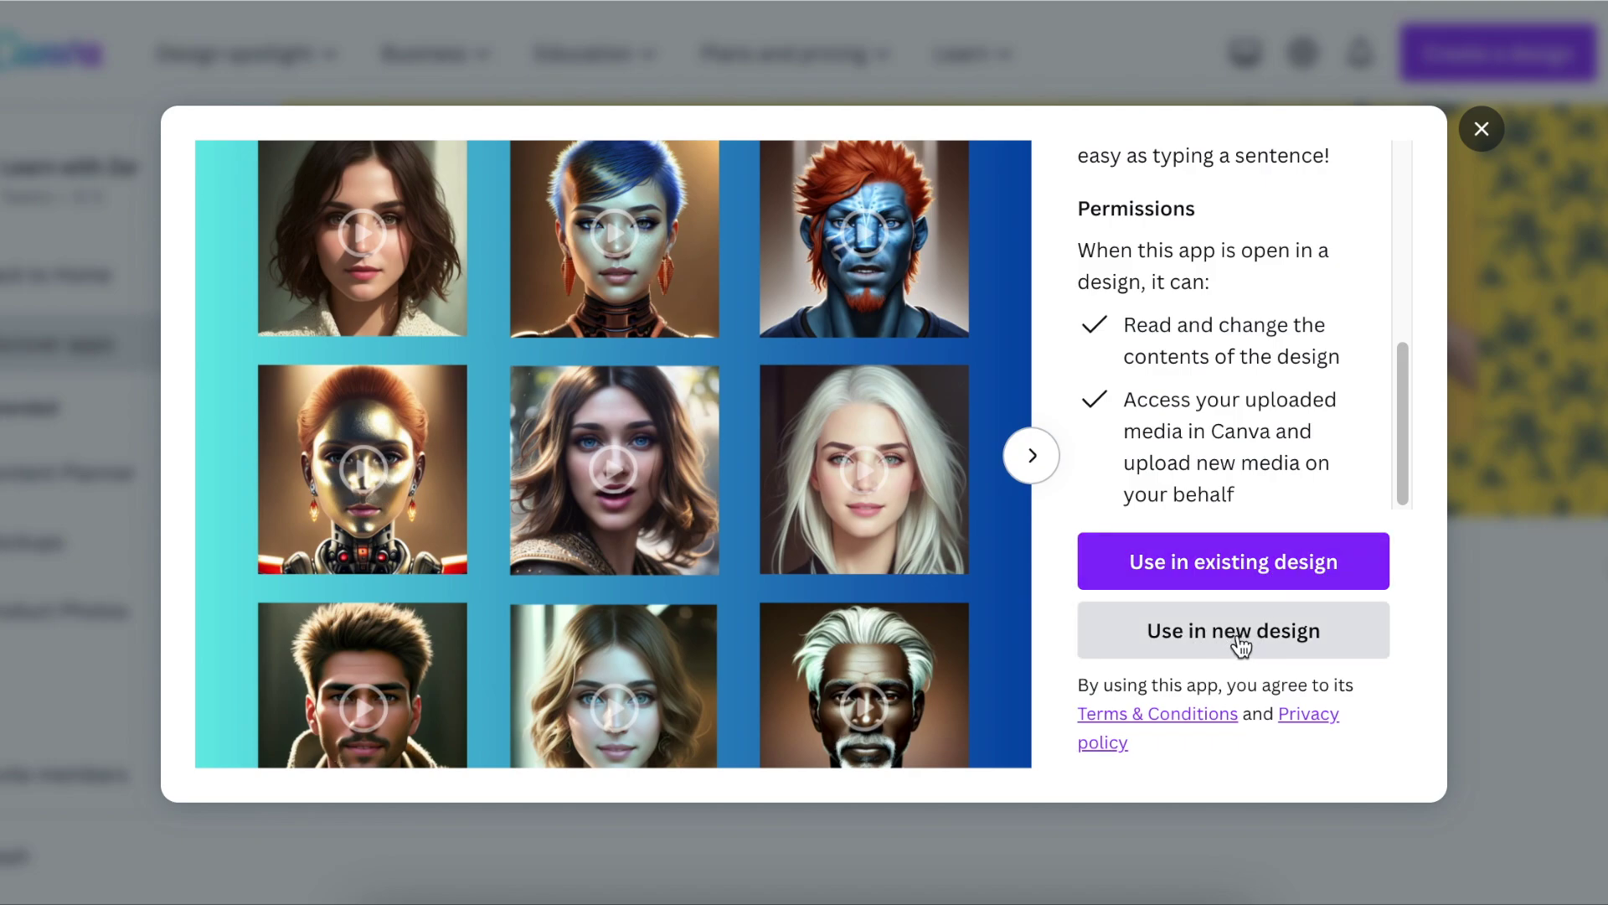
{"action": "left_click", "coordinate": [1259, 562]}
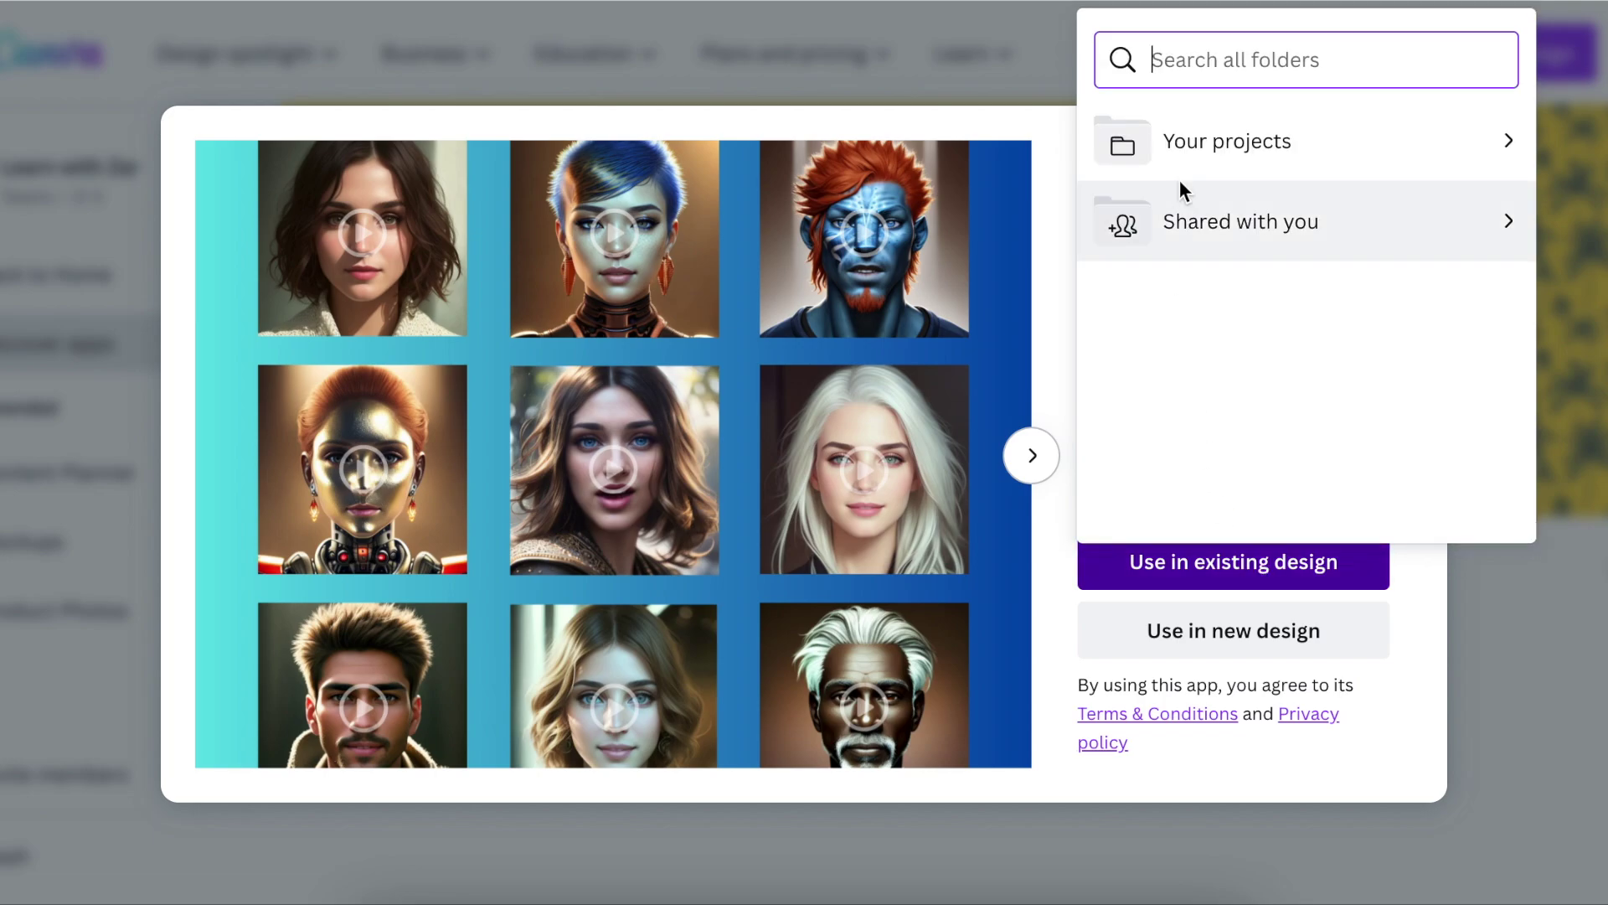
{"action": "left_click", "coordinate": [1304, 144]}
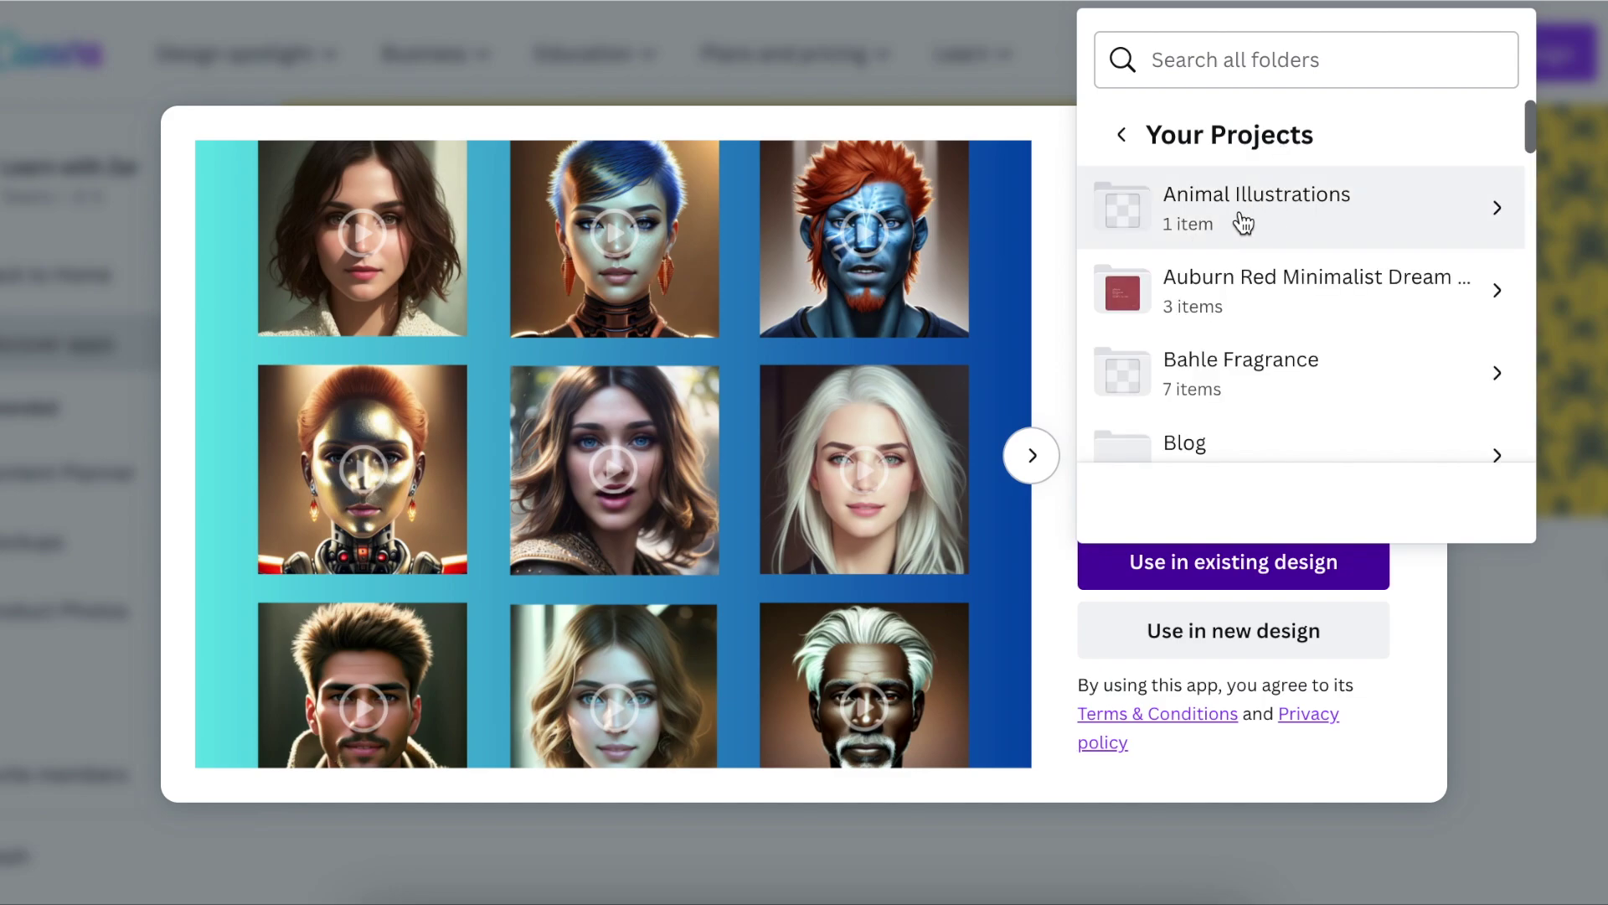
{"action": "left_click", "coordinate": [1045, 142]}
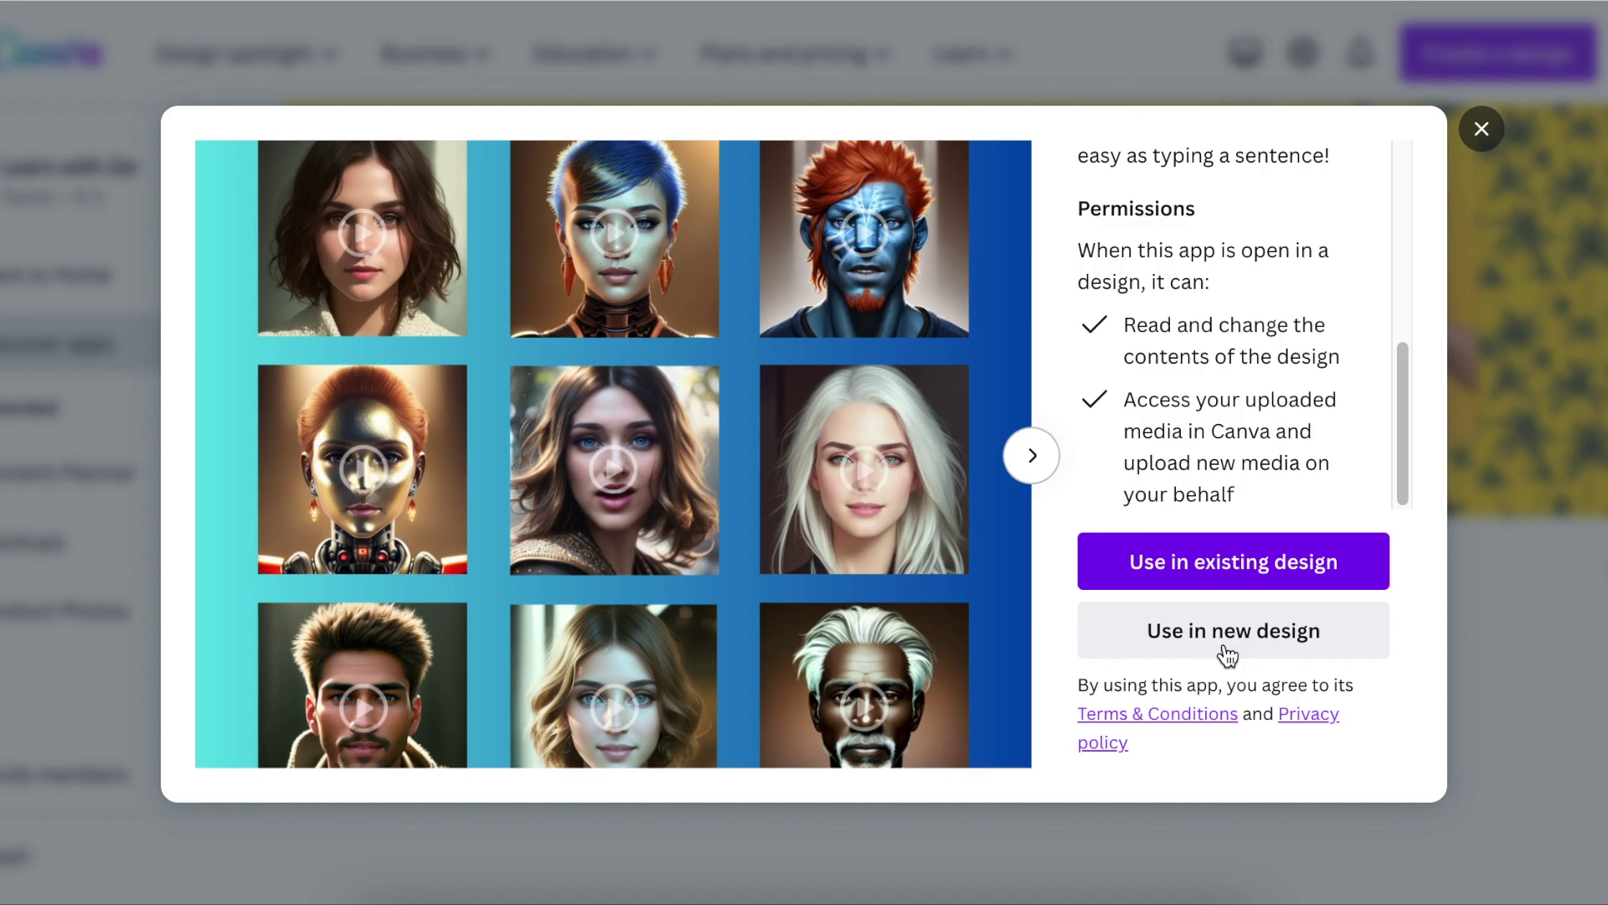
Step: Use Puppetry in a new Video-format design
{"action": "left_click", "coordinate": [1181, 637]}
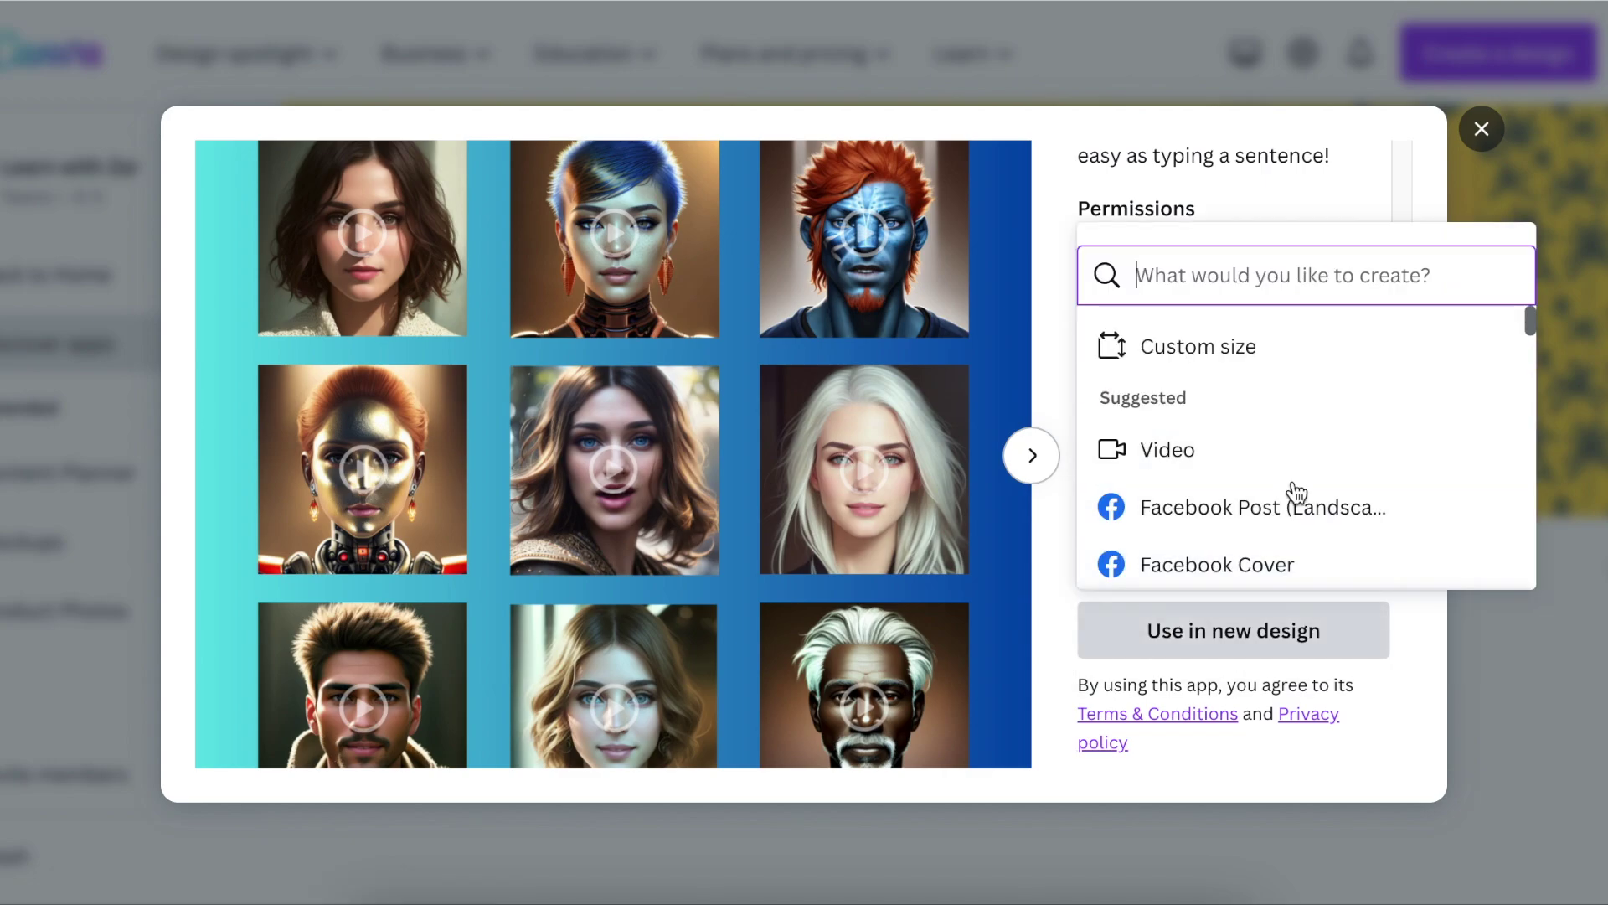
{"action": "scroll", "coordinate": [1300, 511], "scroll_direction": "down", "scroll_amount": 1}
{"action": "scroll", "coordinate": [1300, 512], "scroll_direction": "down", "scroll_amount": 2}
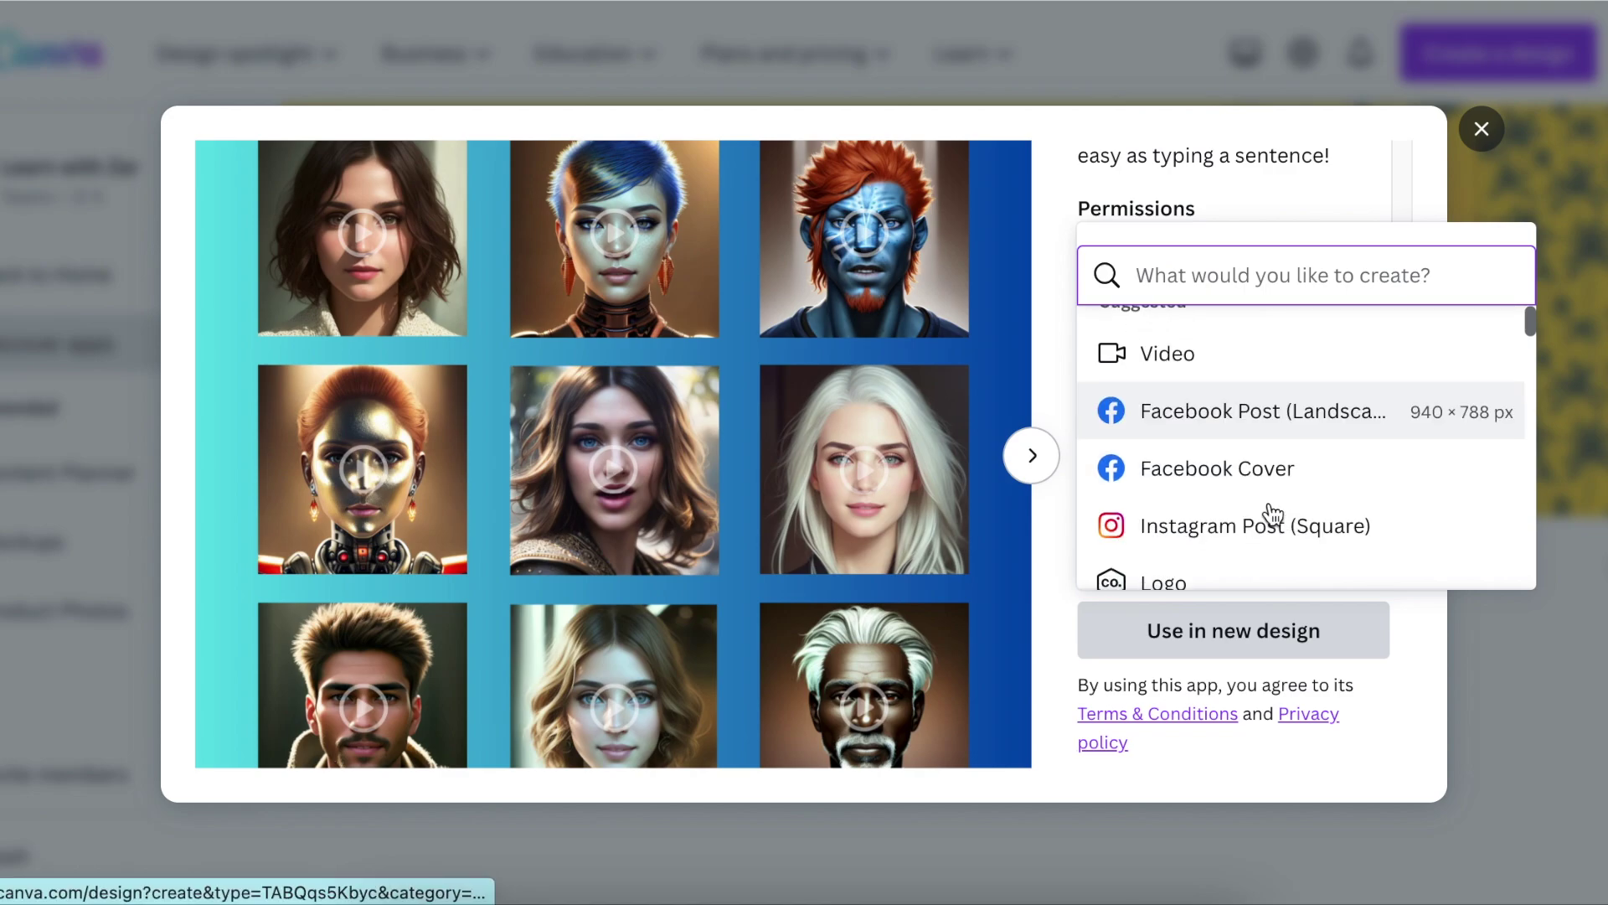
{"action": "left_click", "coordinate": [1224, 359]}
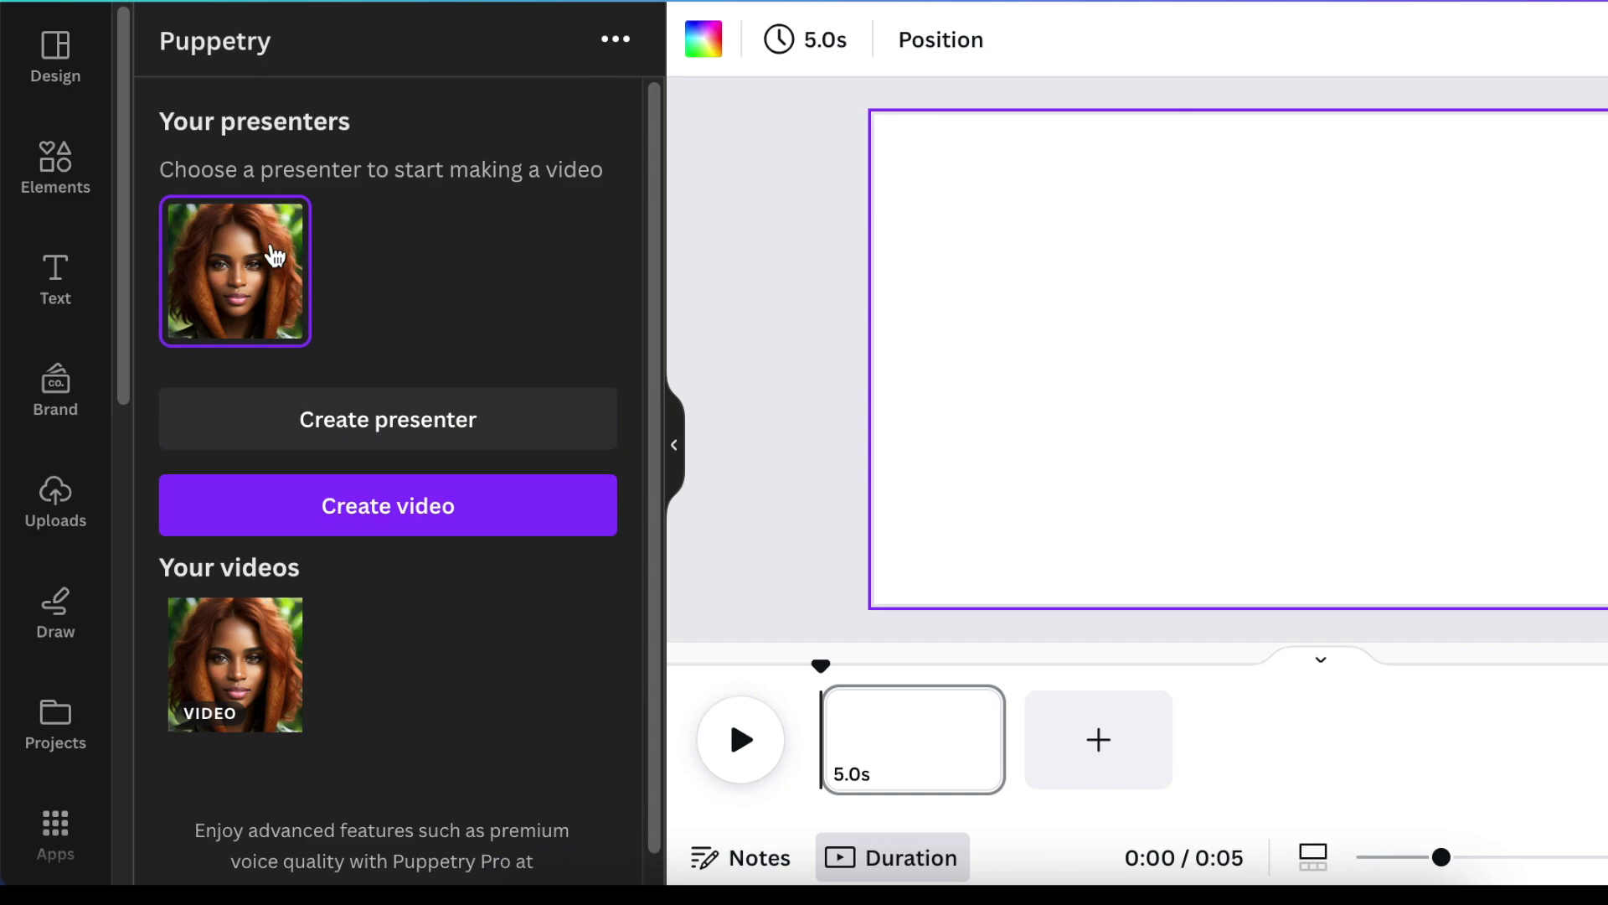
Step: Start a new AI presenter and set her to a Woman with Caramel skin
{"action": "scroll", "coordinate": [280, 244], "scroll_direction": "down", "scroll_amount": 1}
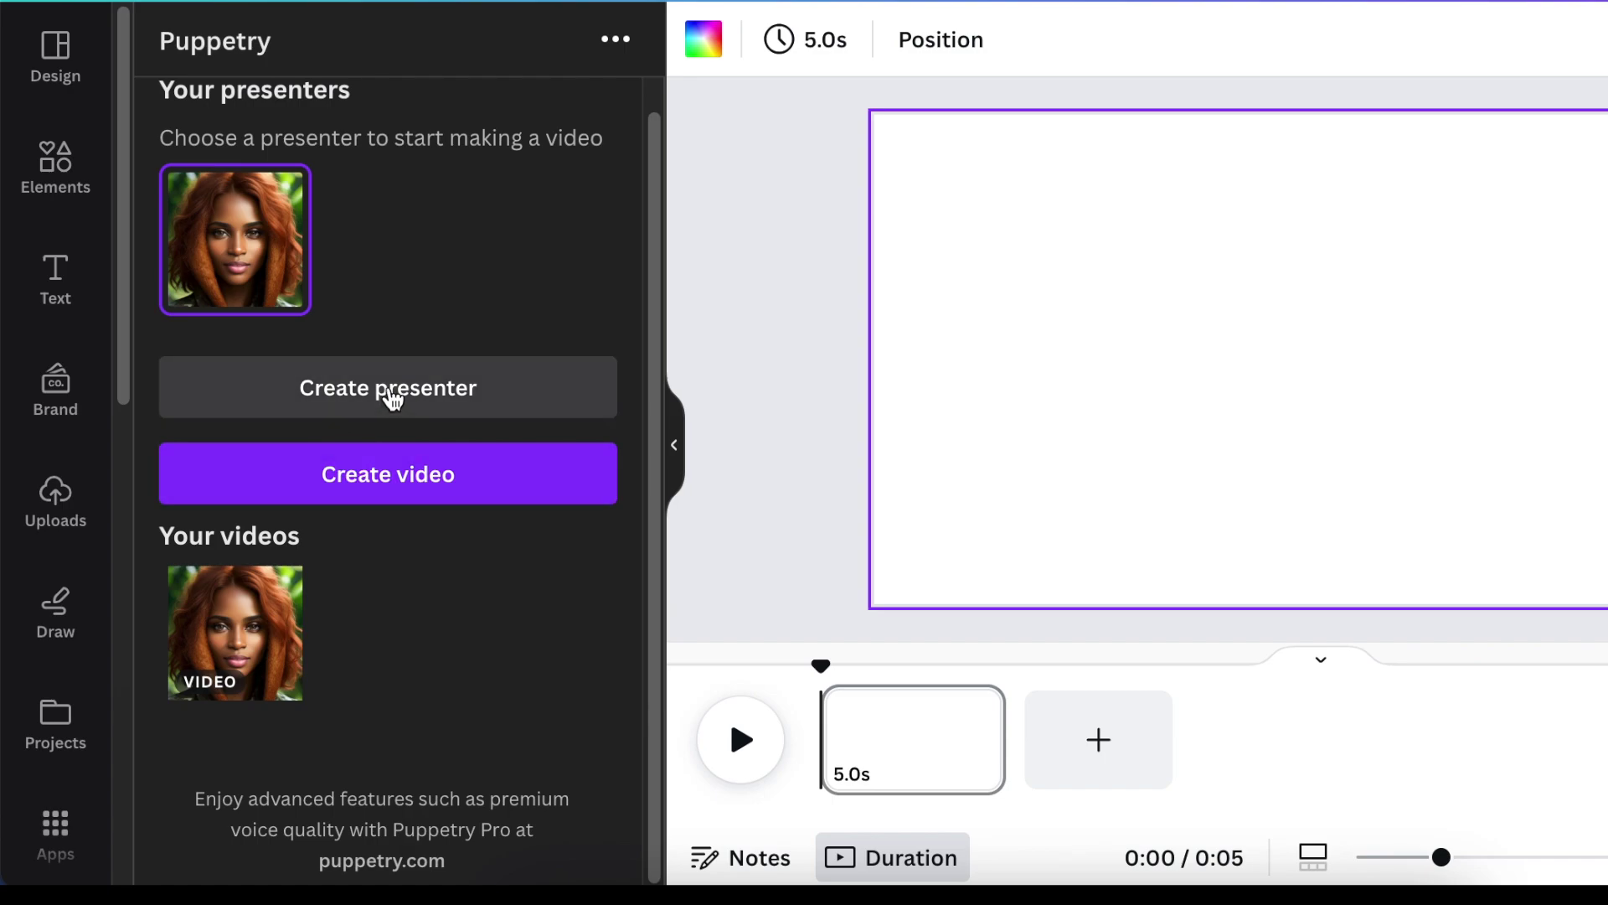
{"action": "left_click", "coordinate": [392, 398]}
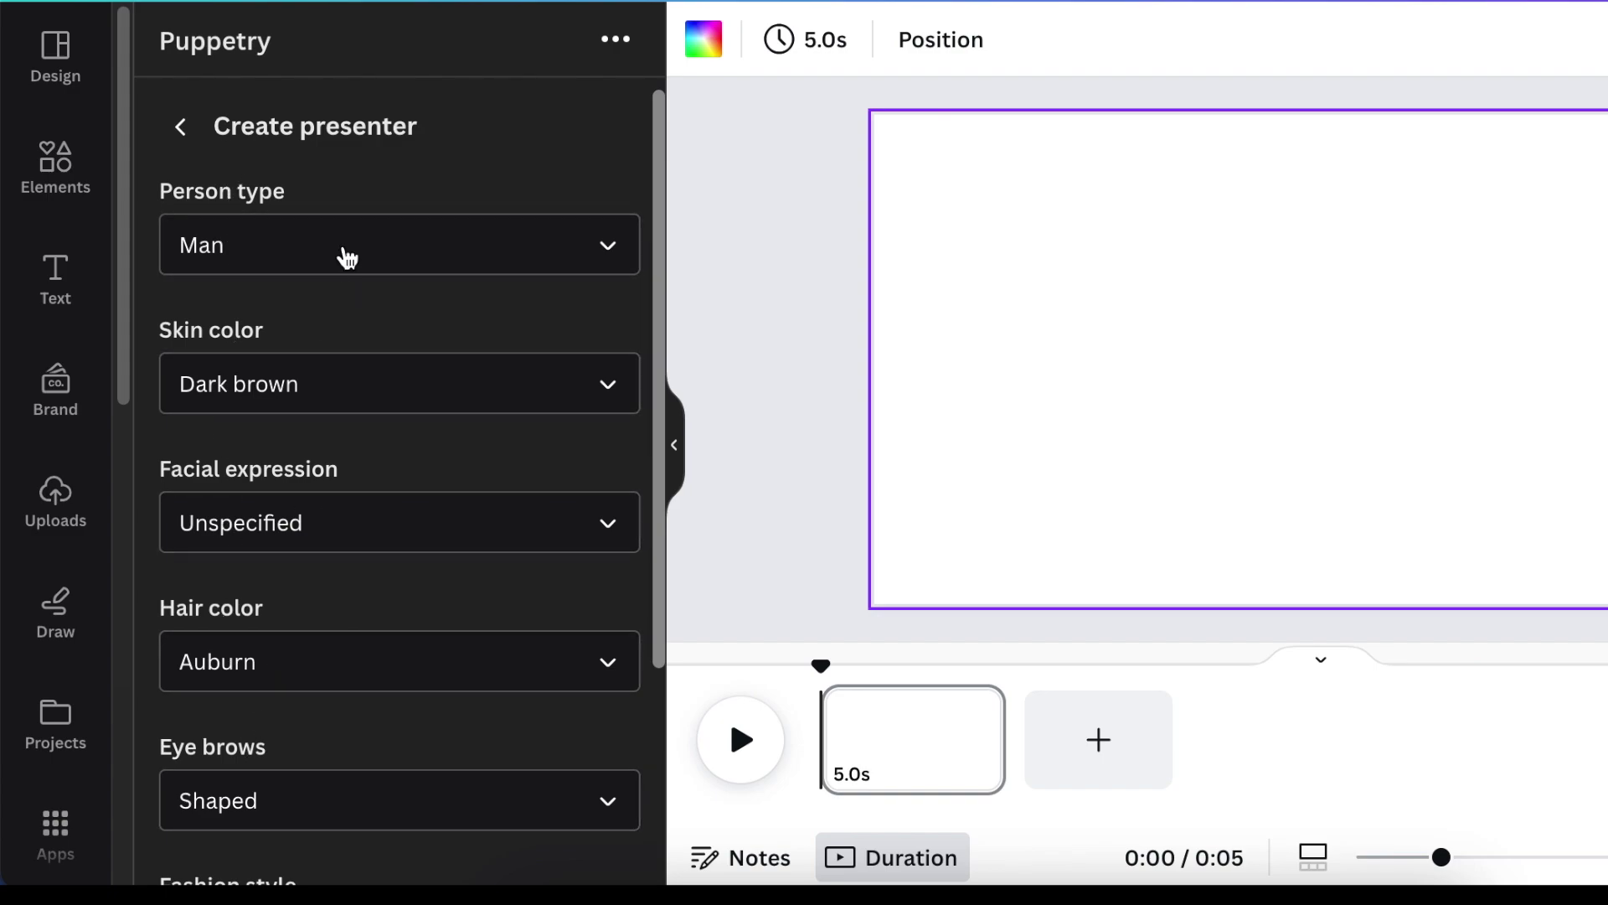
{"action": "scroll", "coordinate": [351, 782], "scroll_direction": "down", "scroll_amount": 2}
{"action": "scroll", "coordinate": [460, 243], "scroll_direction": "down", "scroll_amount": 2}
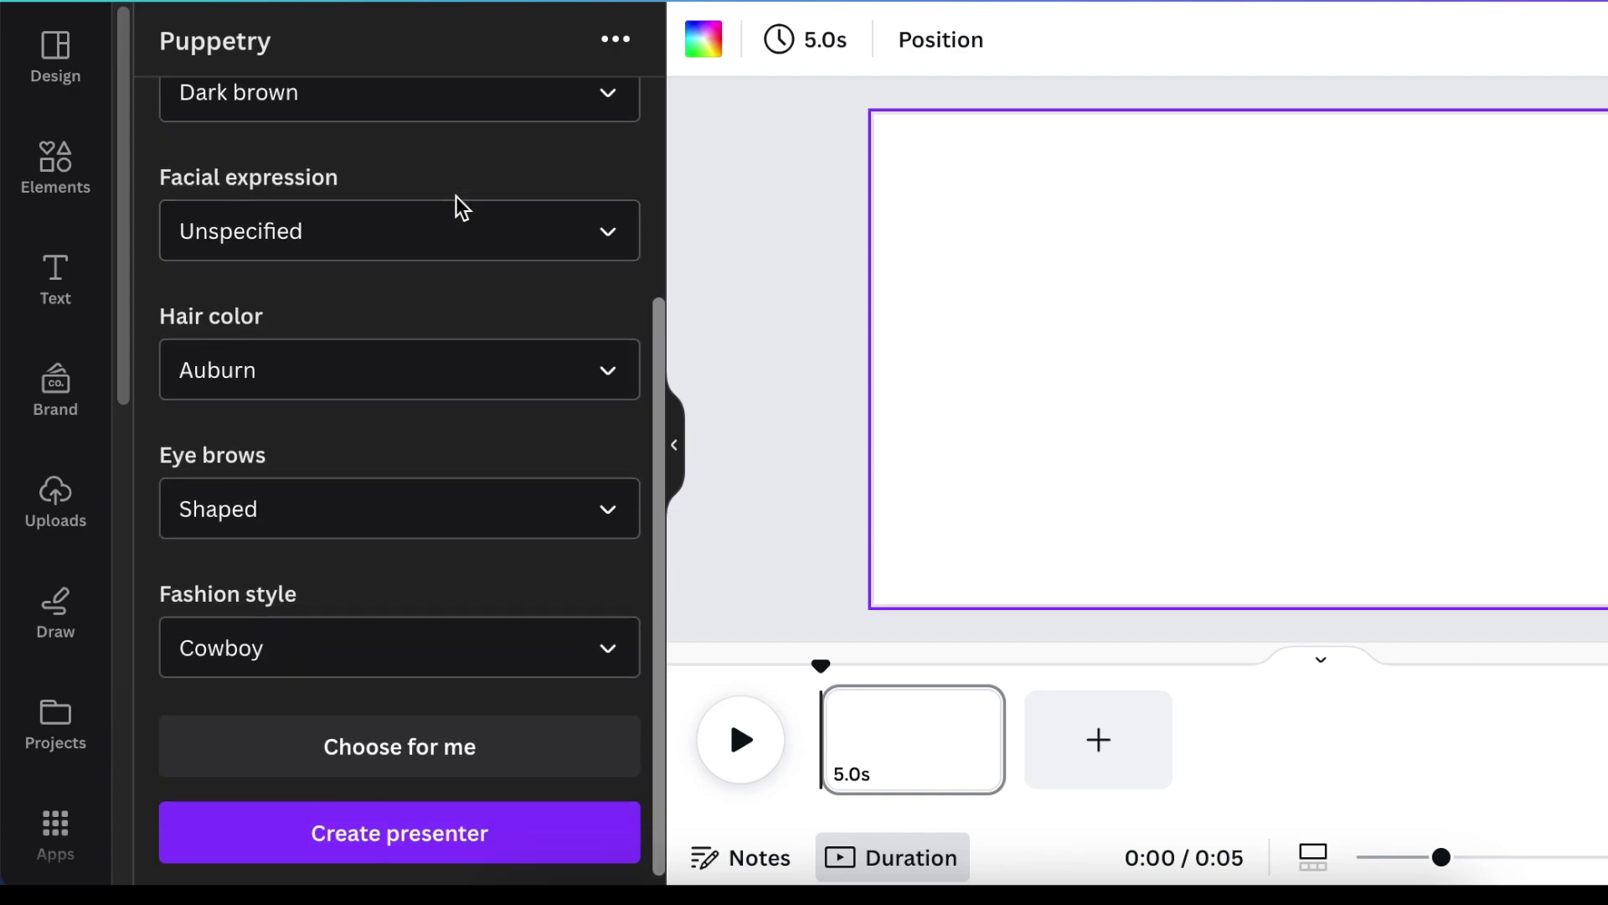
{"action": "scroll", "coordinate": [456, 284], "scroll_direction": "up", "scroll_amount": 4}
{"action": "left_click", "coordinate": [607, 254]}
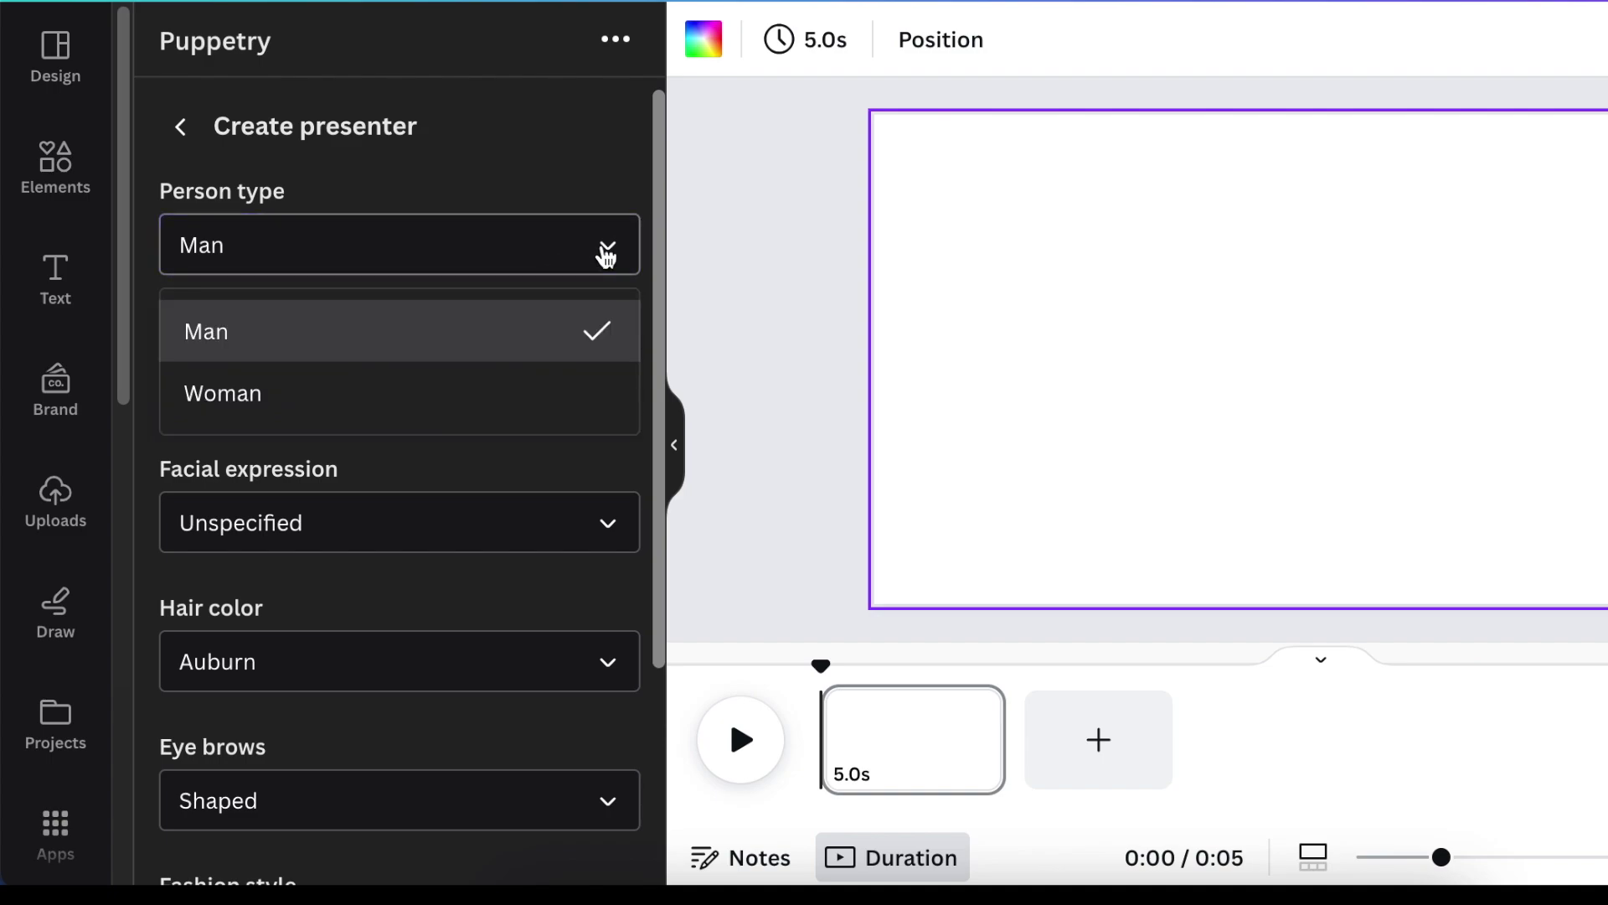
{"action": "left_click", "coordinate": [502, 406]}
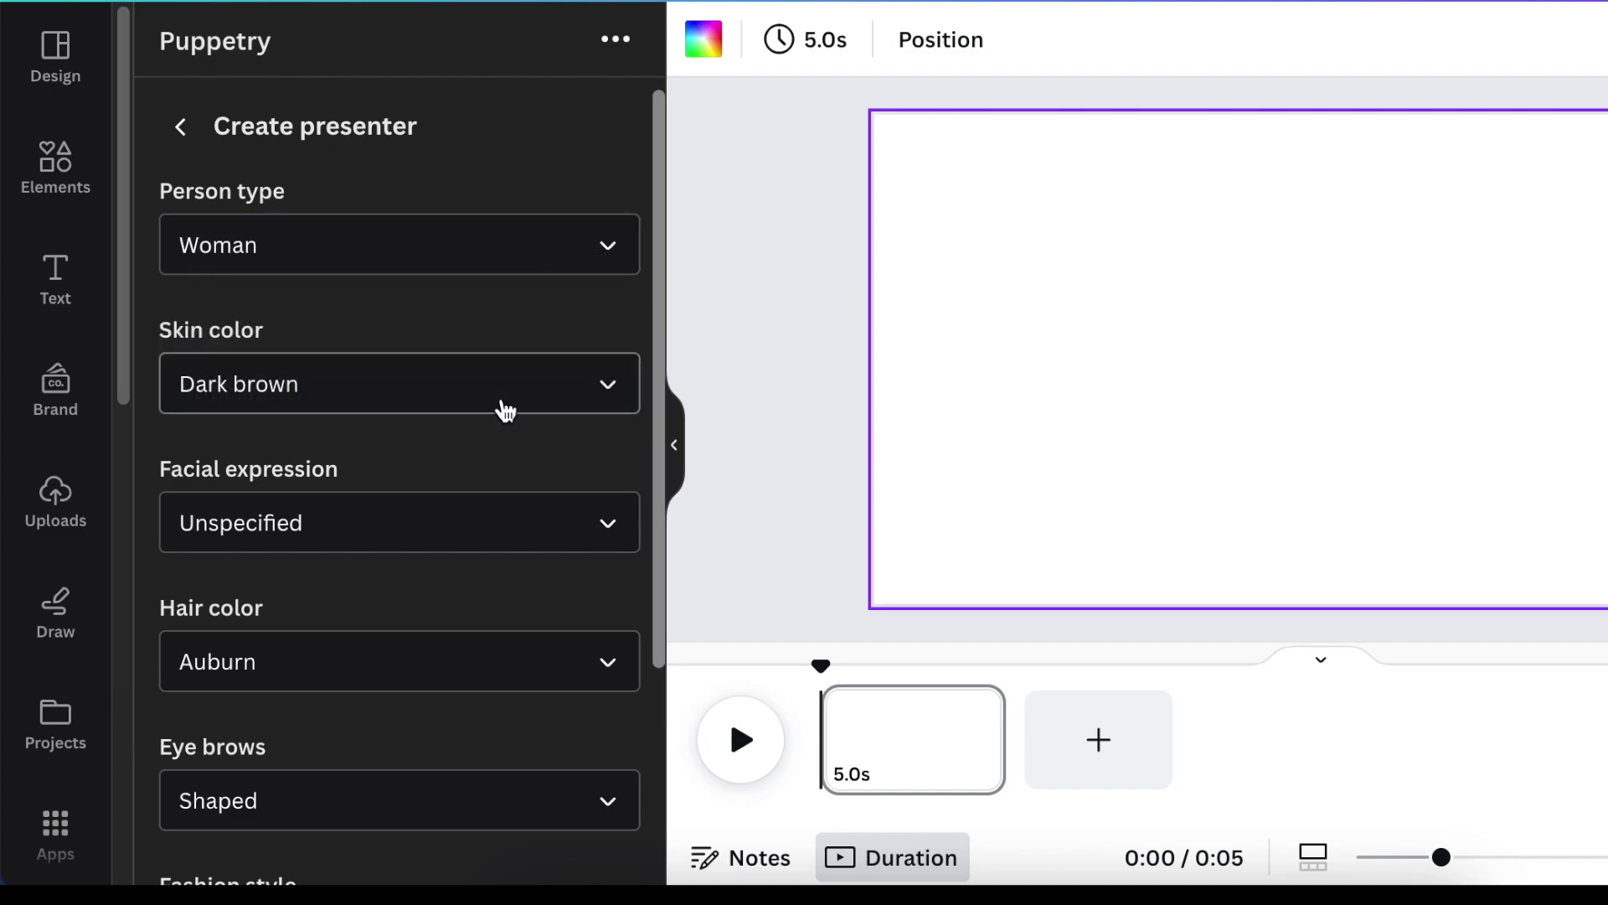
{"action": "left_click", "coordinate": [607, 390]}
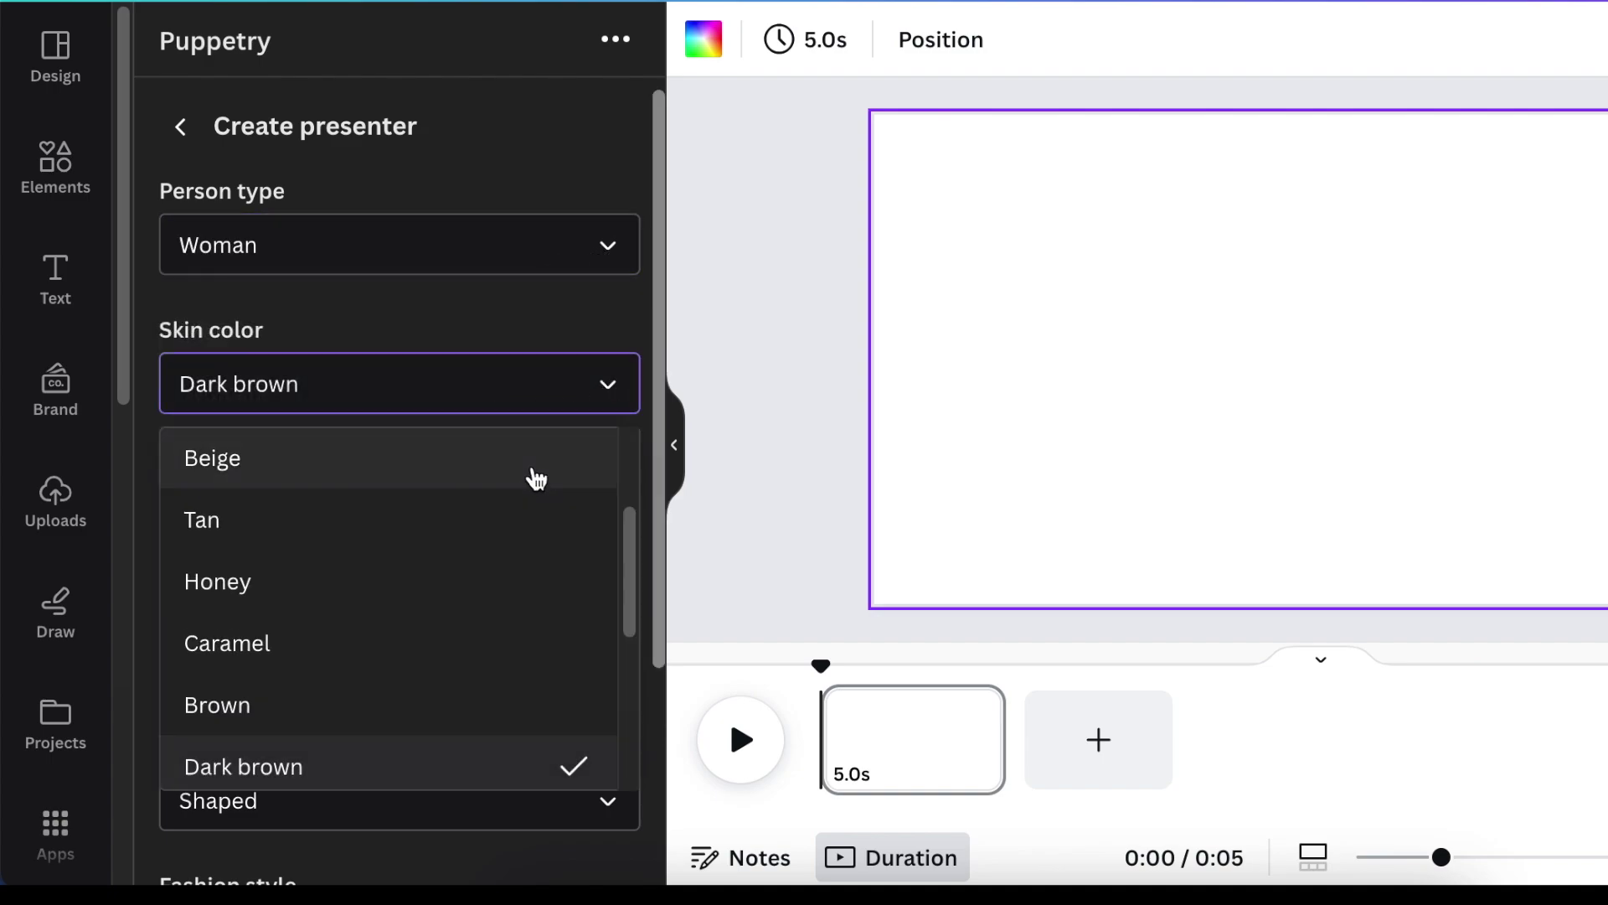
{"action": "left_click", "coordinate": [380, 650]}
{"action": "scroll", "coordinate": [333, 397], "scroll_direction": "down", "scroll_amount": 2}
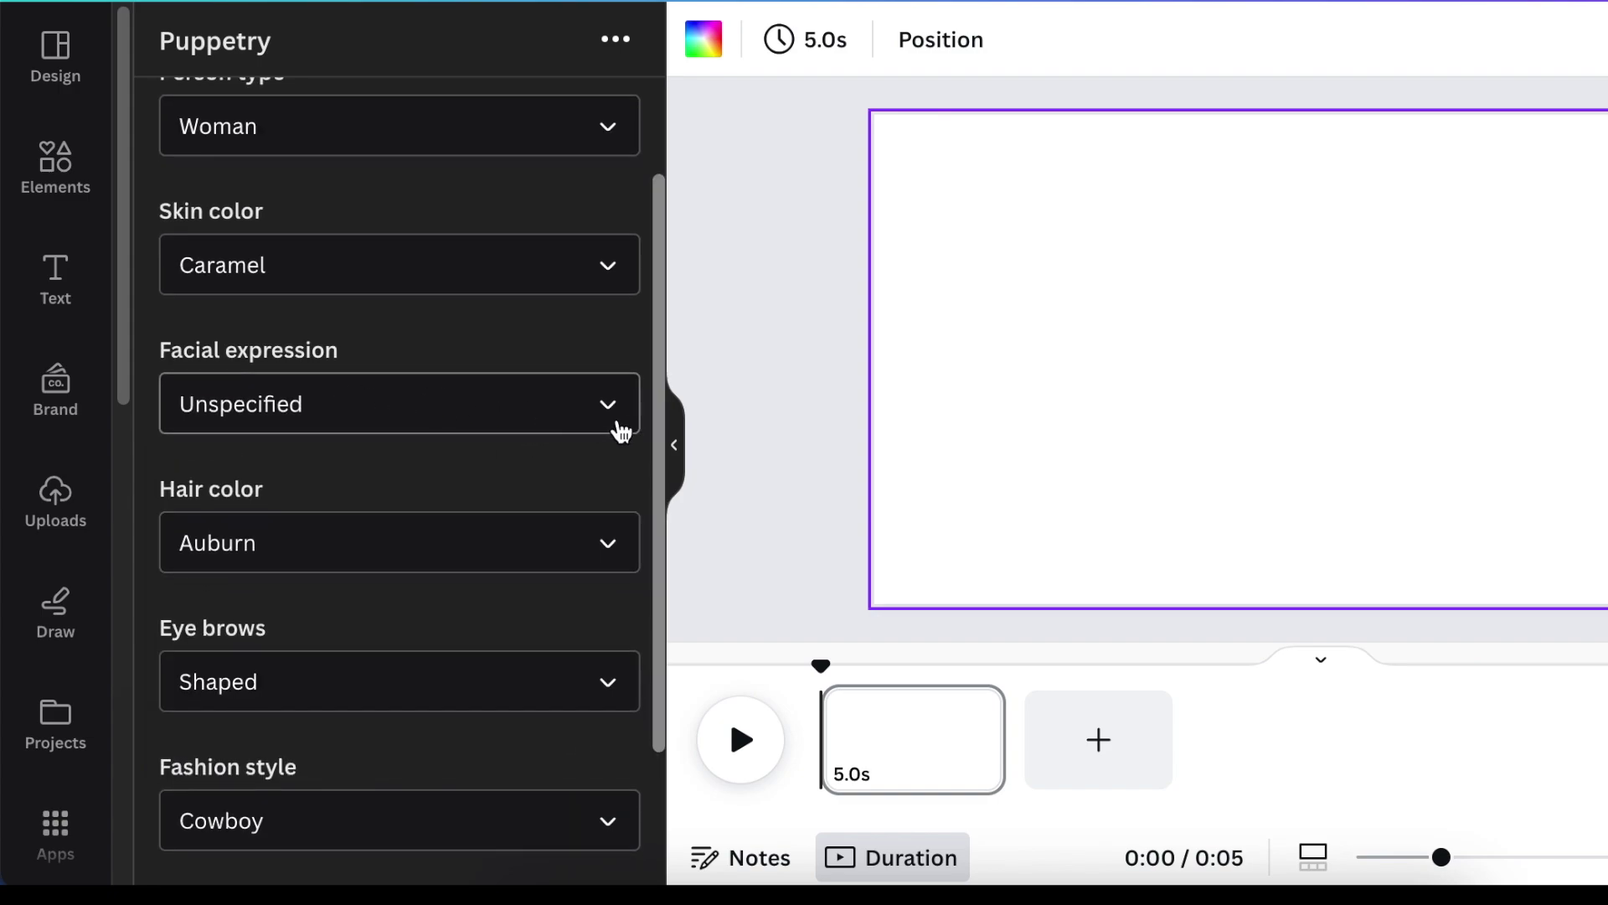
Step: Give the presenter an Amused facial expression and Black hair
{"action": "left_click", "coordinate": [619, 427]}
{"action": "scroll", "coordinate": [388, 666], "scroll_direction": "down", "scroll_amount": 1}
{"action": "scroll", "coordinate": [388, 666], "scroll_direction": "down", "scroll_amount": 5}
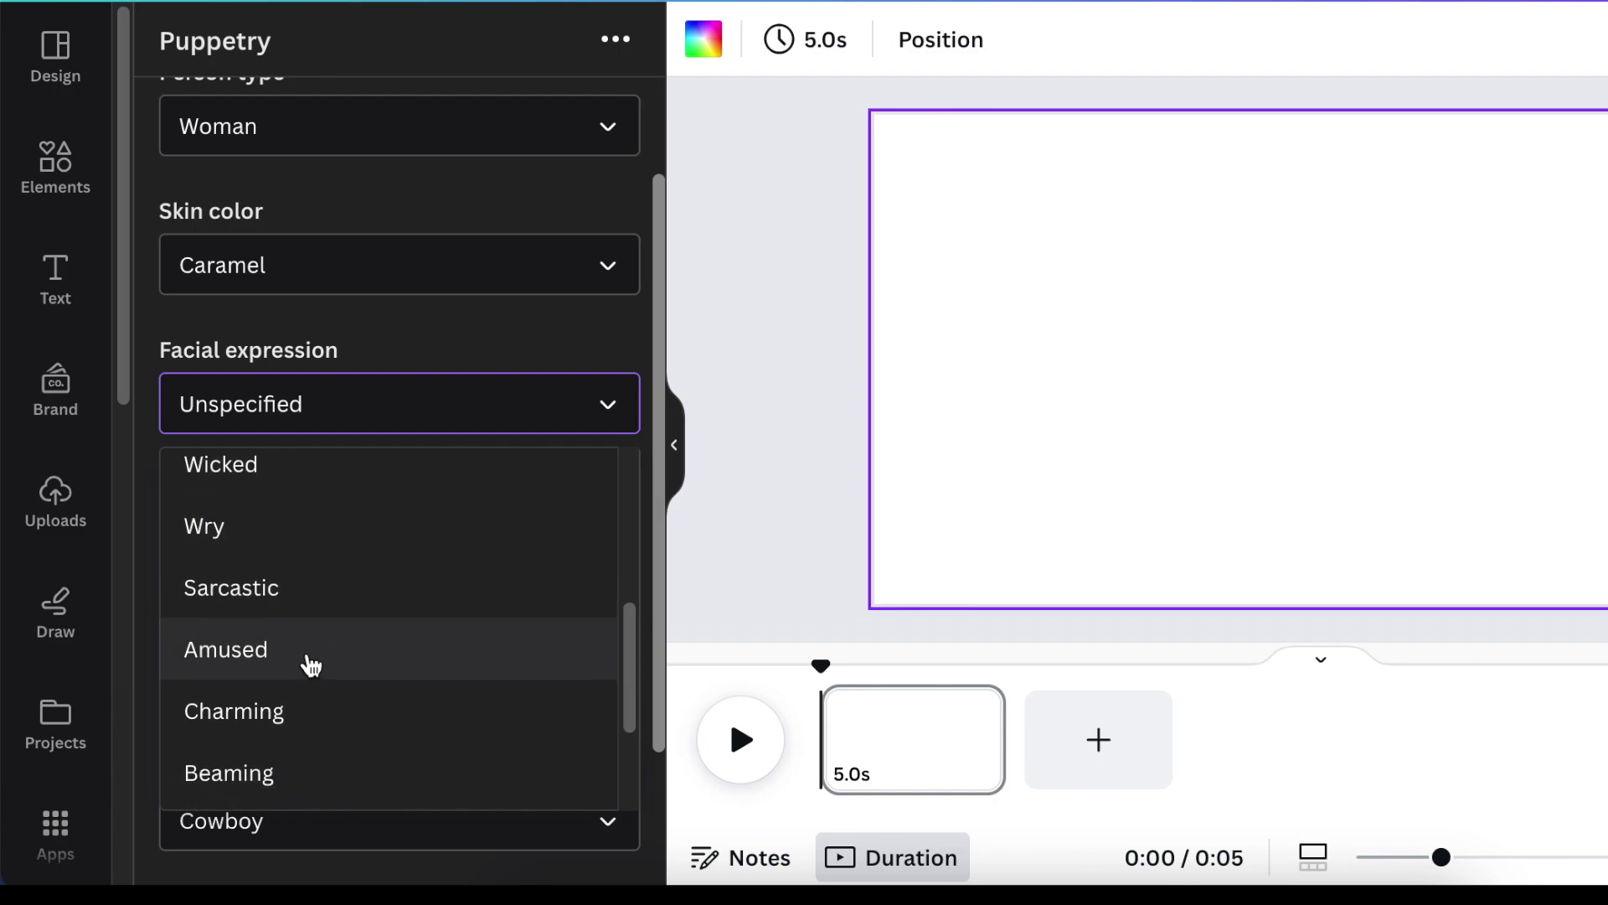
{"action": "left_click", "coordinate": [305, 657]}
{"action": "scroll", "coordinate": [460, 495], "scroll_direction": "down", "scroll_amount": 2}
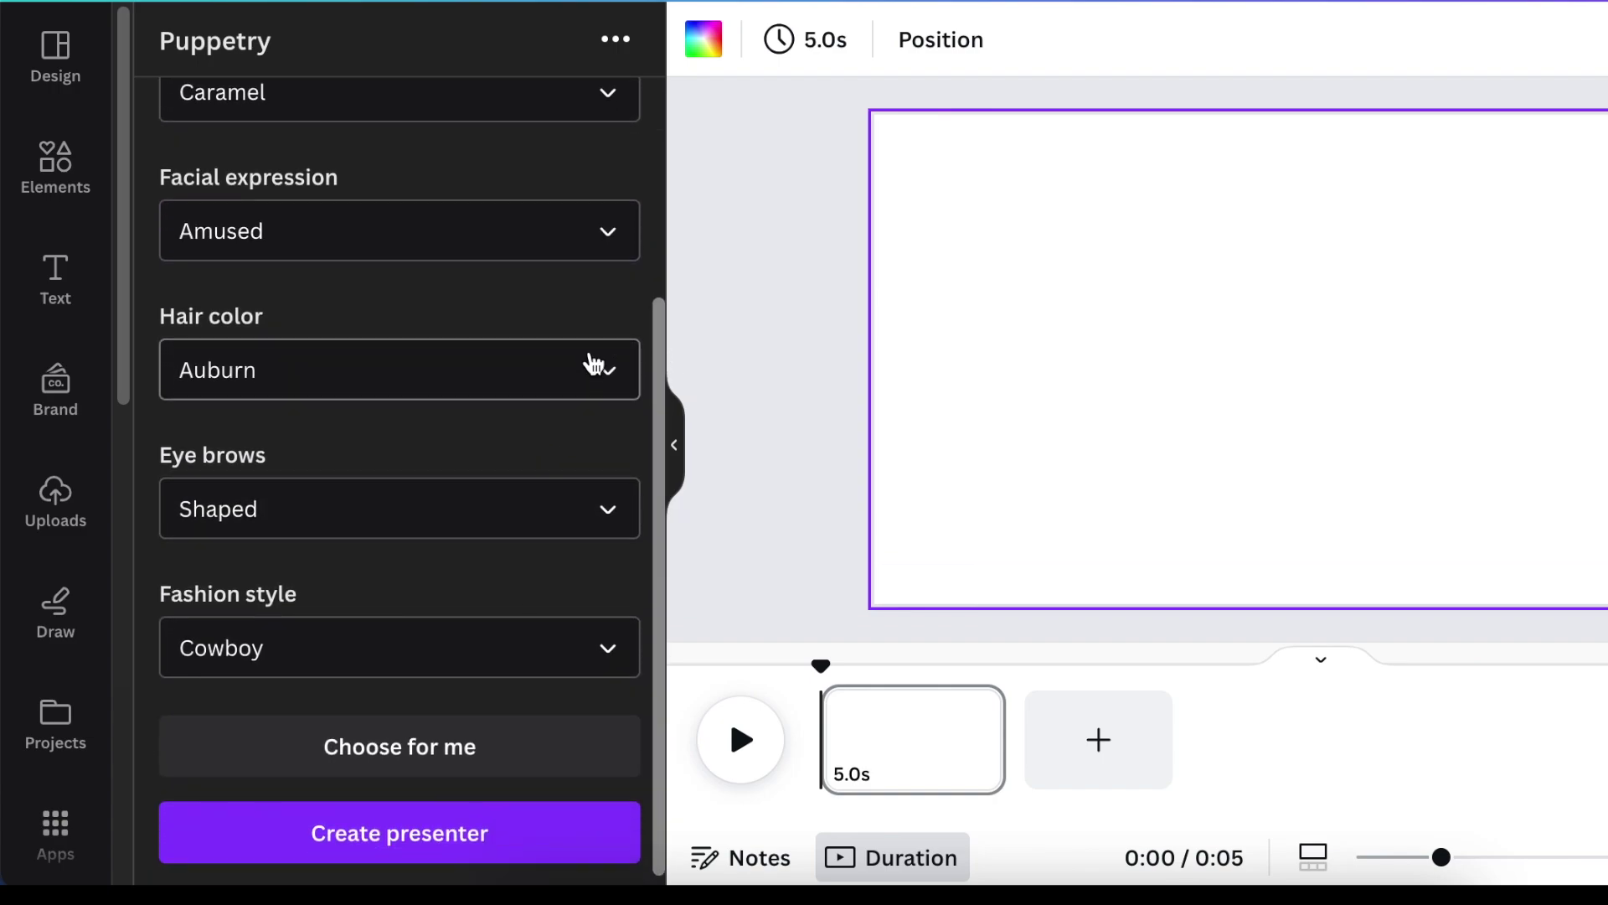
{"action": "left_click", "coordinate": [605, 369]}
{"action": "scroll", "coordinate": [343, 630], "scroll_direction": "up", "scroll_amount": 3}
{"action": "scroll", "coordinate": [342, 630], "scroll_direction": "up", "scroll_amount": 2}
{"action": "left_click", "coordinate": [339, 466]}
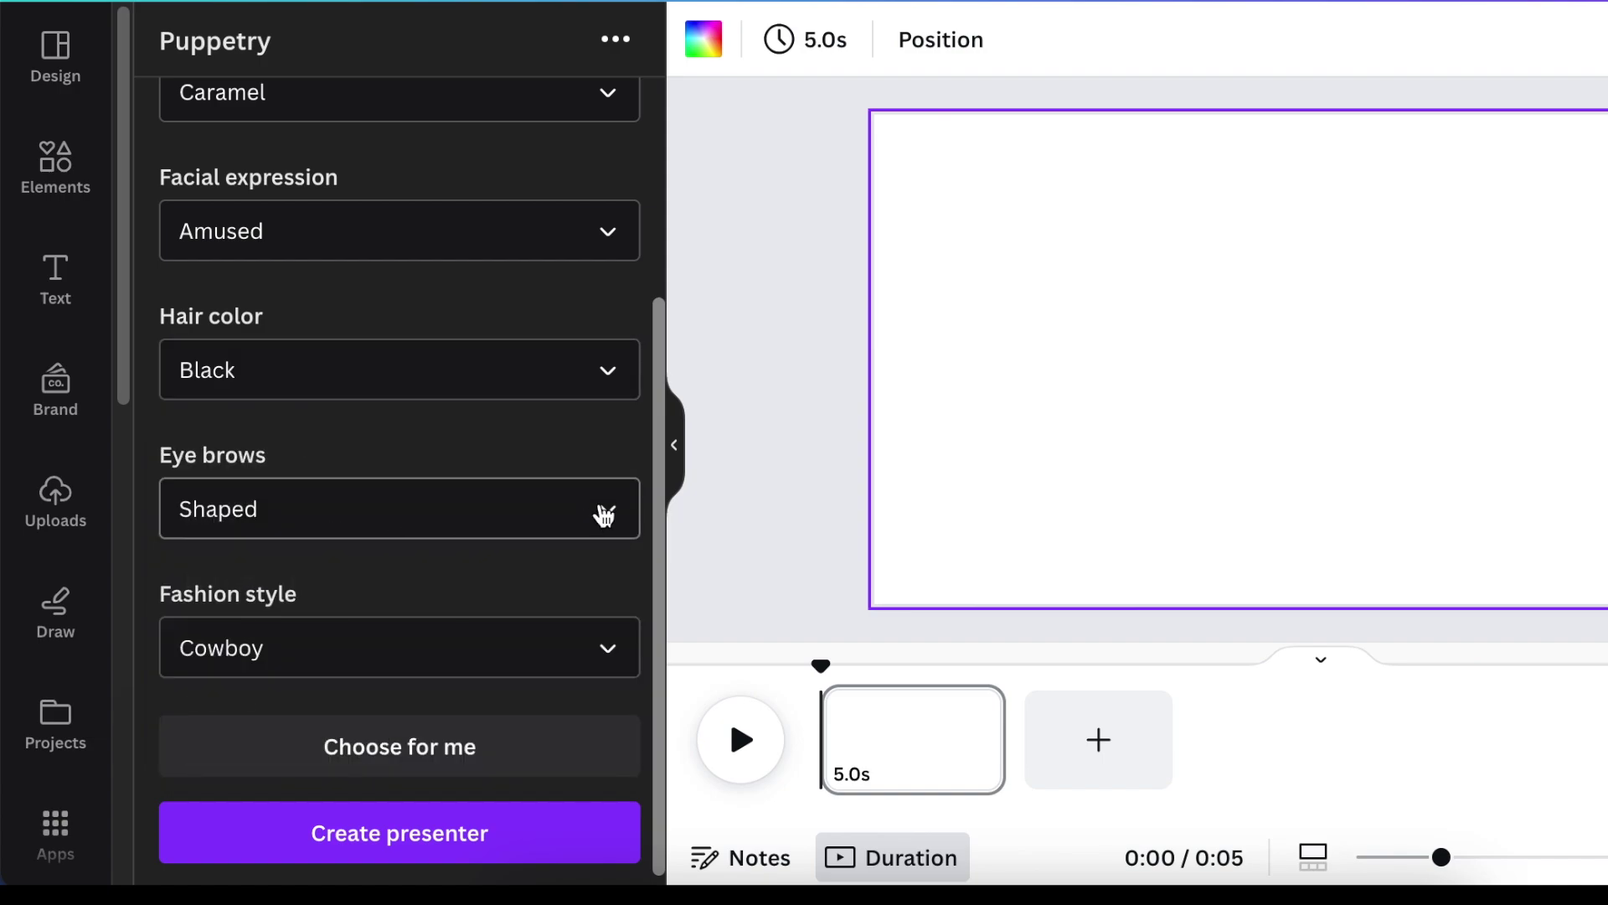
Step: Keep Shaped eyebrows, choose the Hip-hop fashion style, and generate the presenter
{"action": "left_click", "coordinate": [603, 512]}
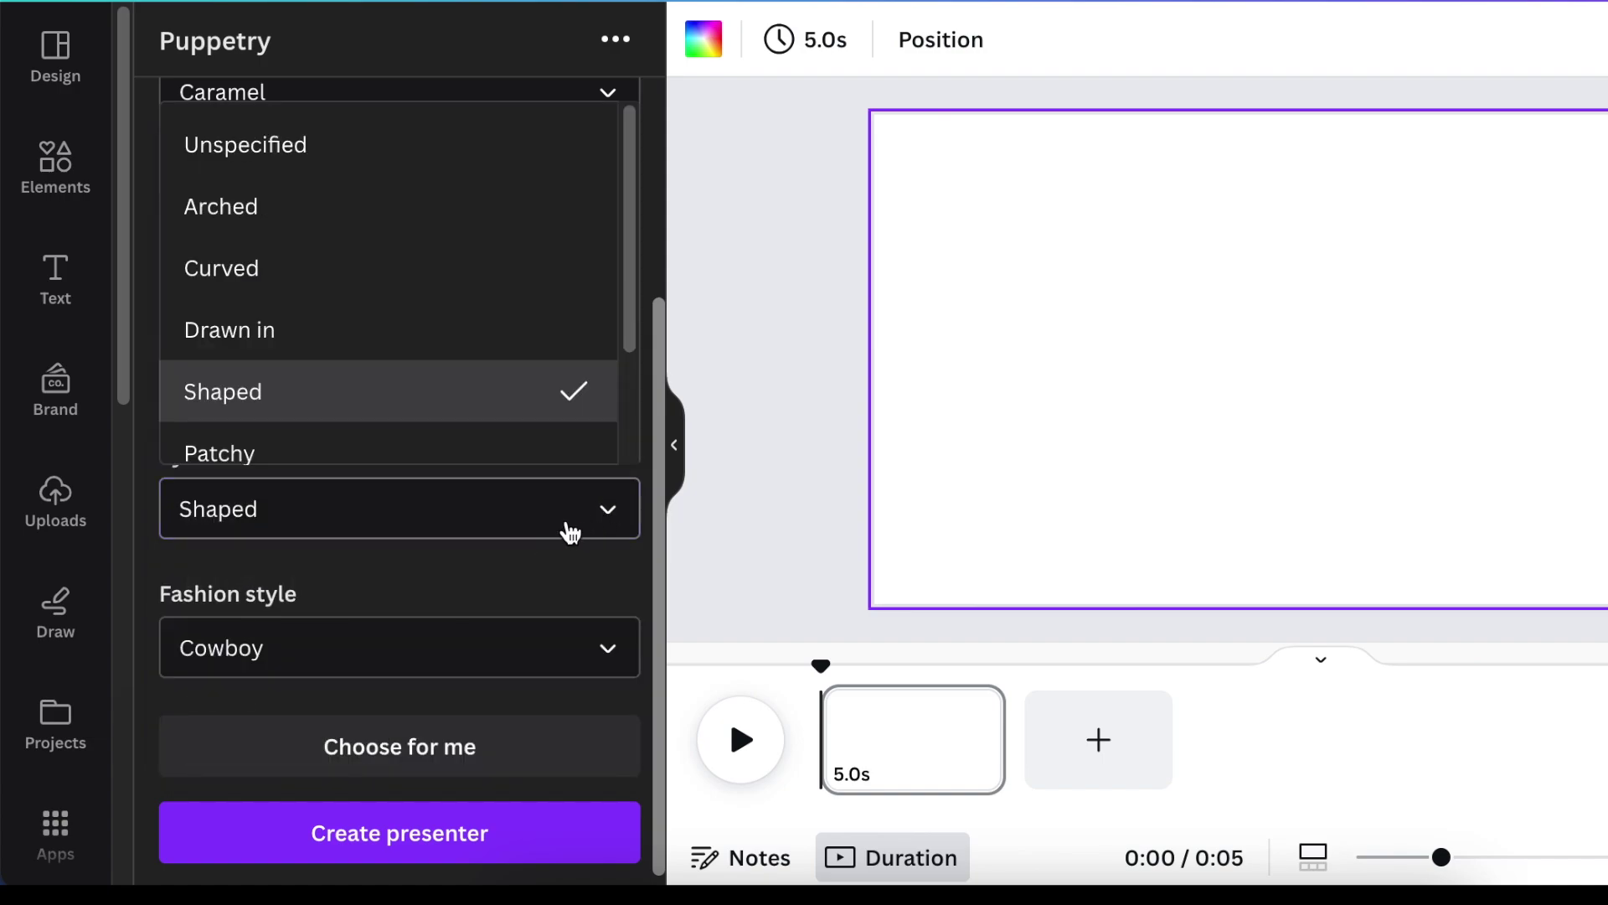
{"action": "left_click", "coordinate": [570, 532]}
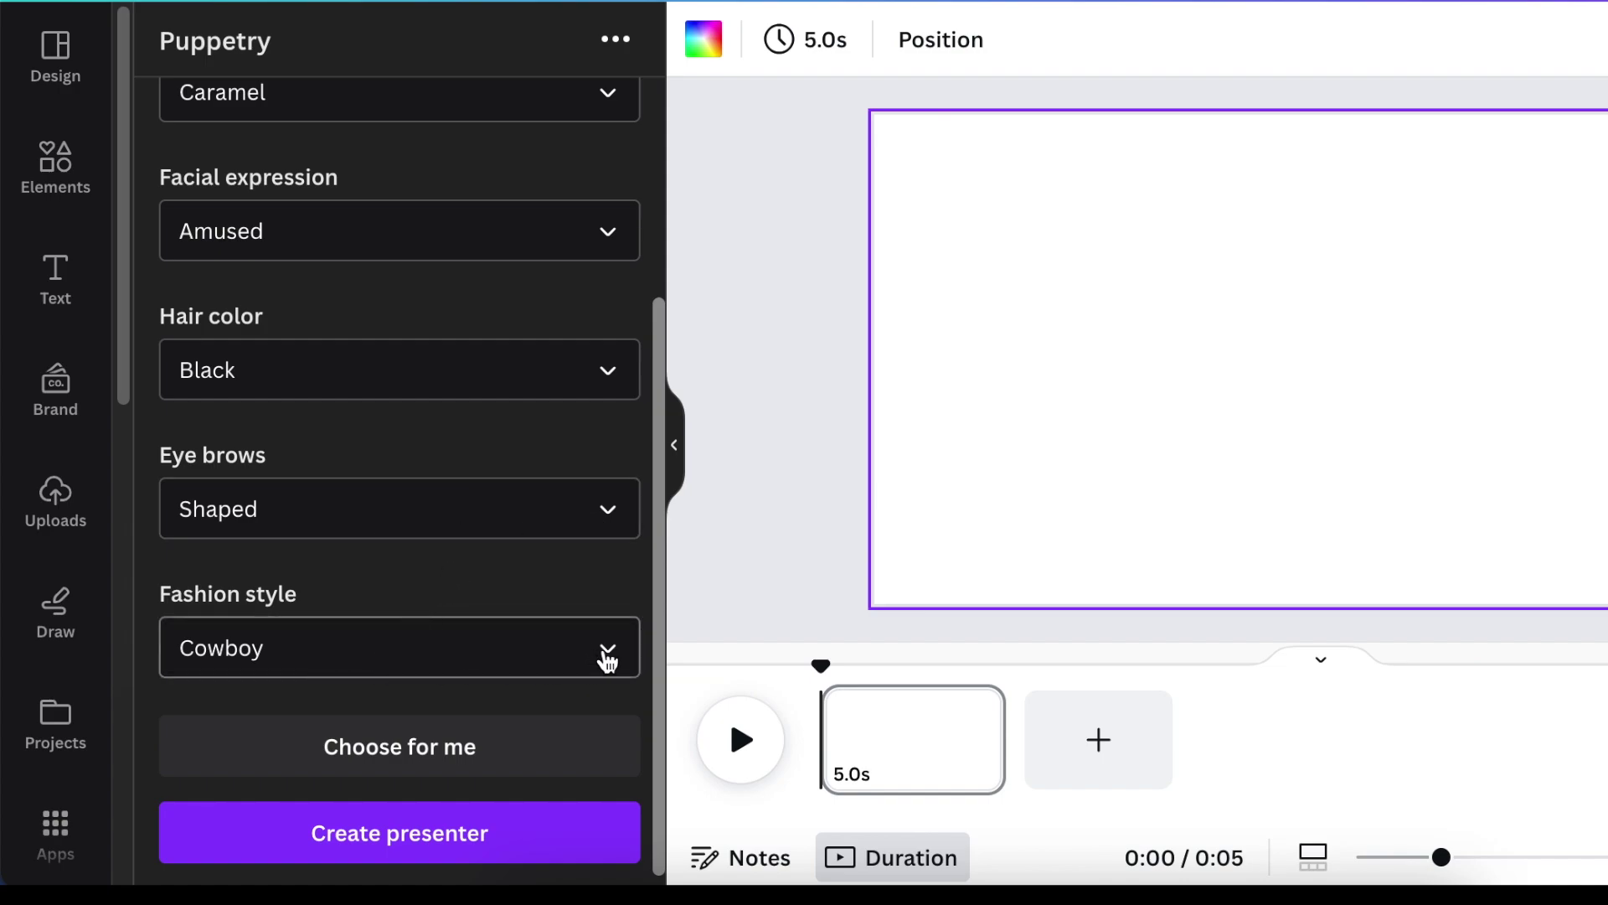
{"action": "left_click", "coordinate": [607, 658]}
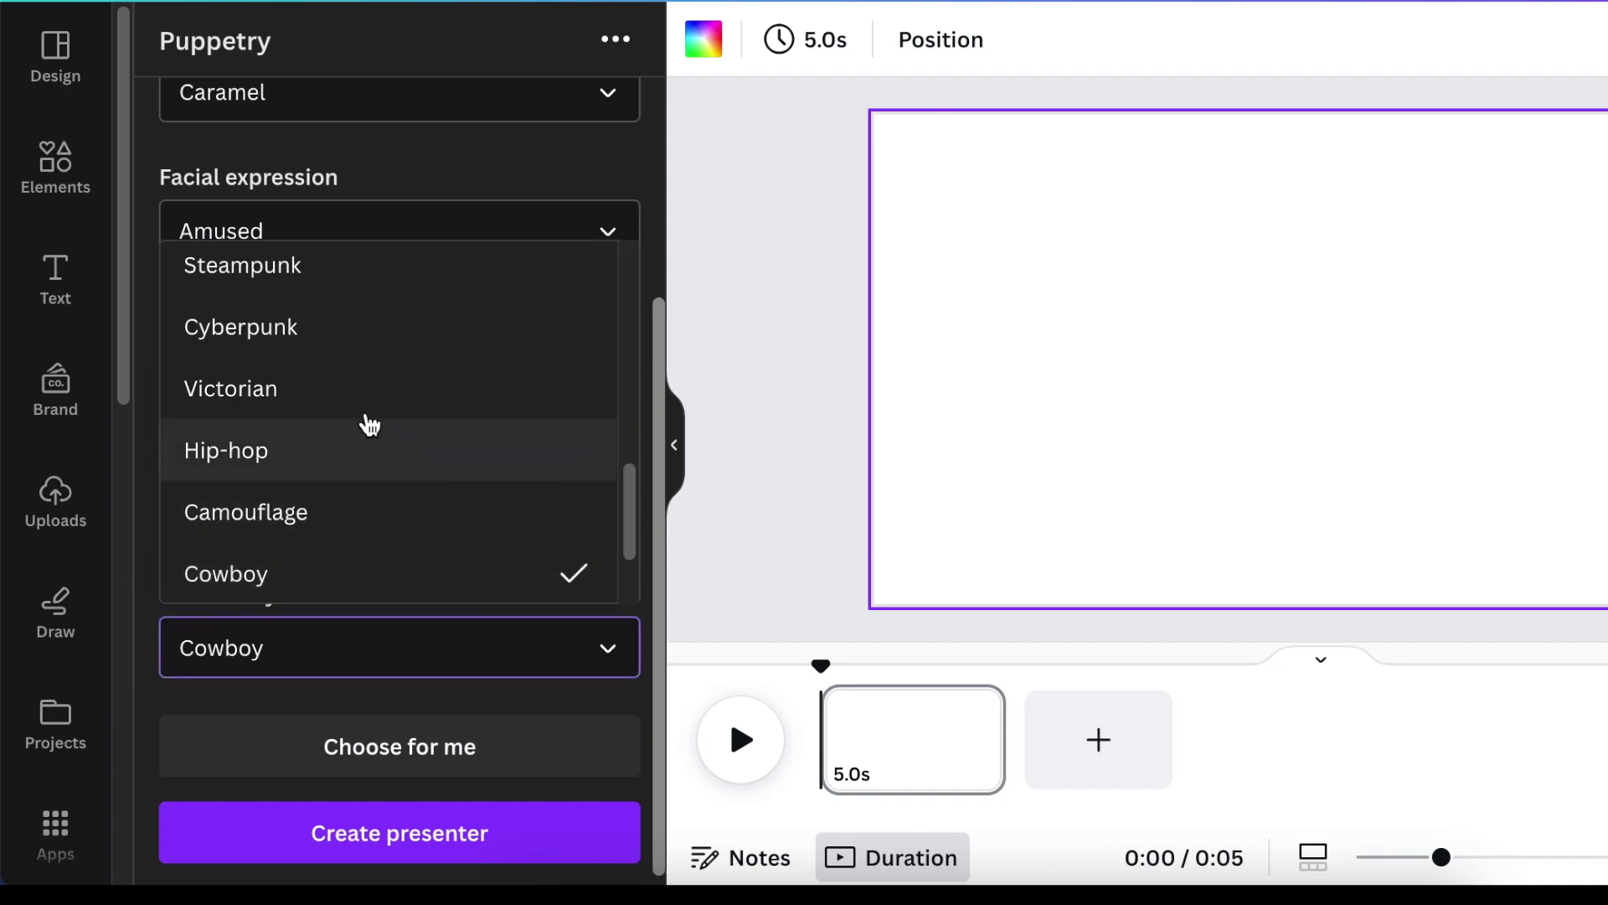
{"action": "left_click", "coordinate": [387, 450]}
{"action": "scroll", "coordinate": [405, 551], "scroll_direction": "up", "scroll_amount": 2}
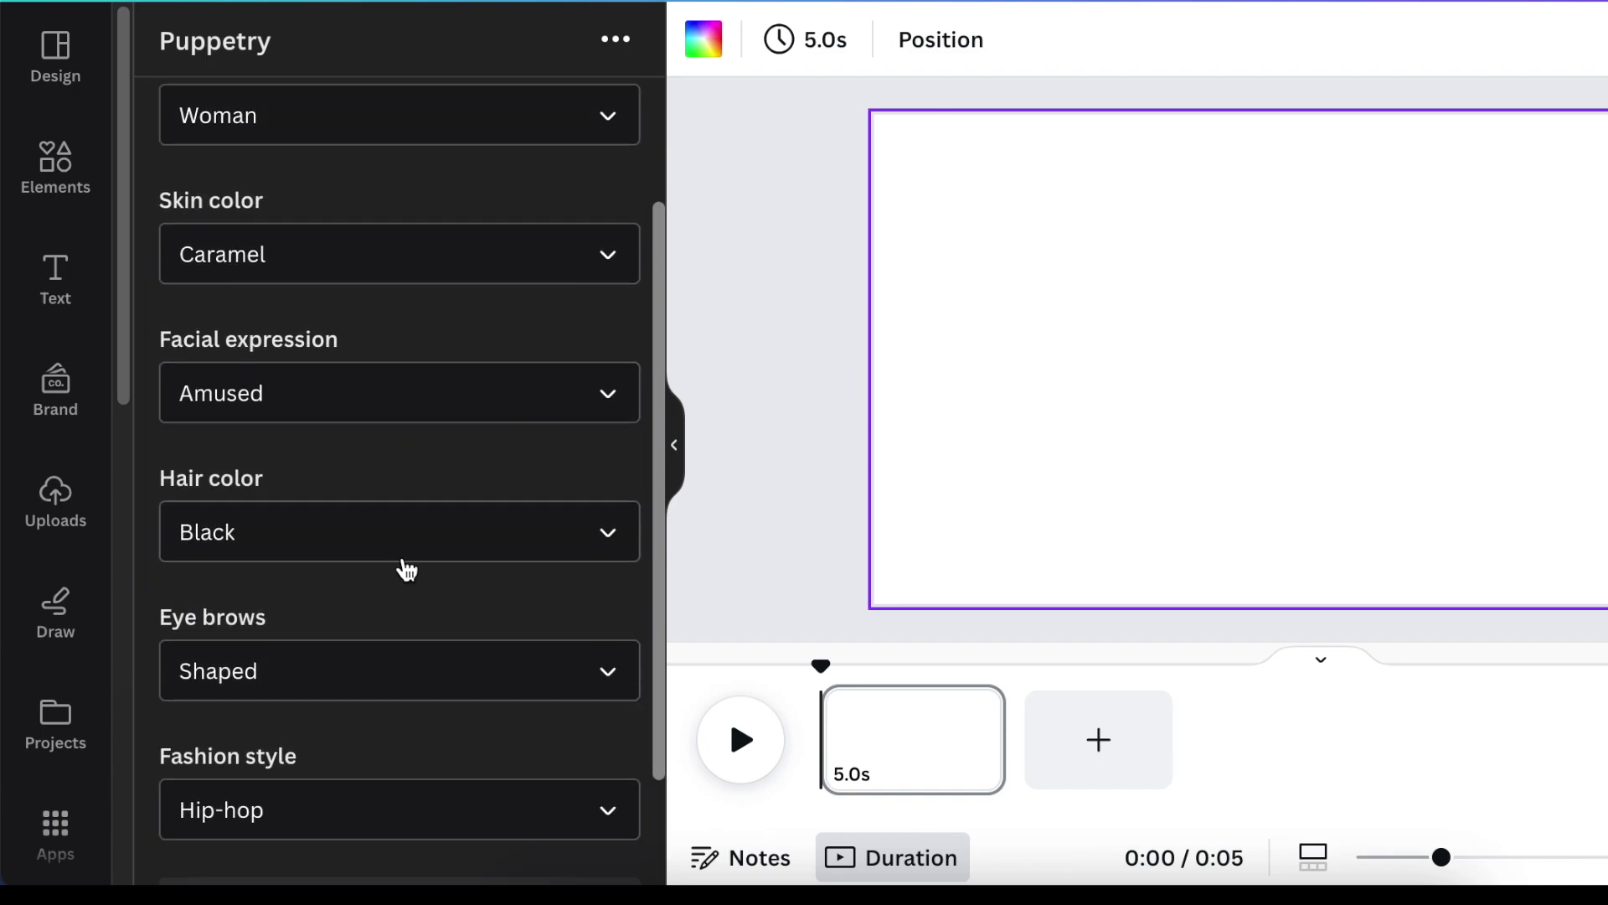
{"action": "scroll", "coordinate": [428, 570], "scroll_direction": "down", "scroll_amount": 2}
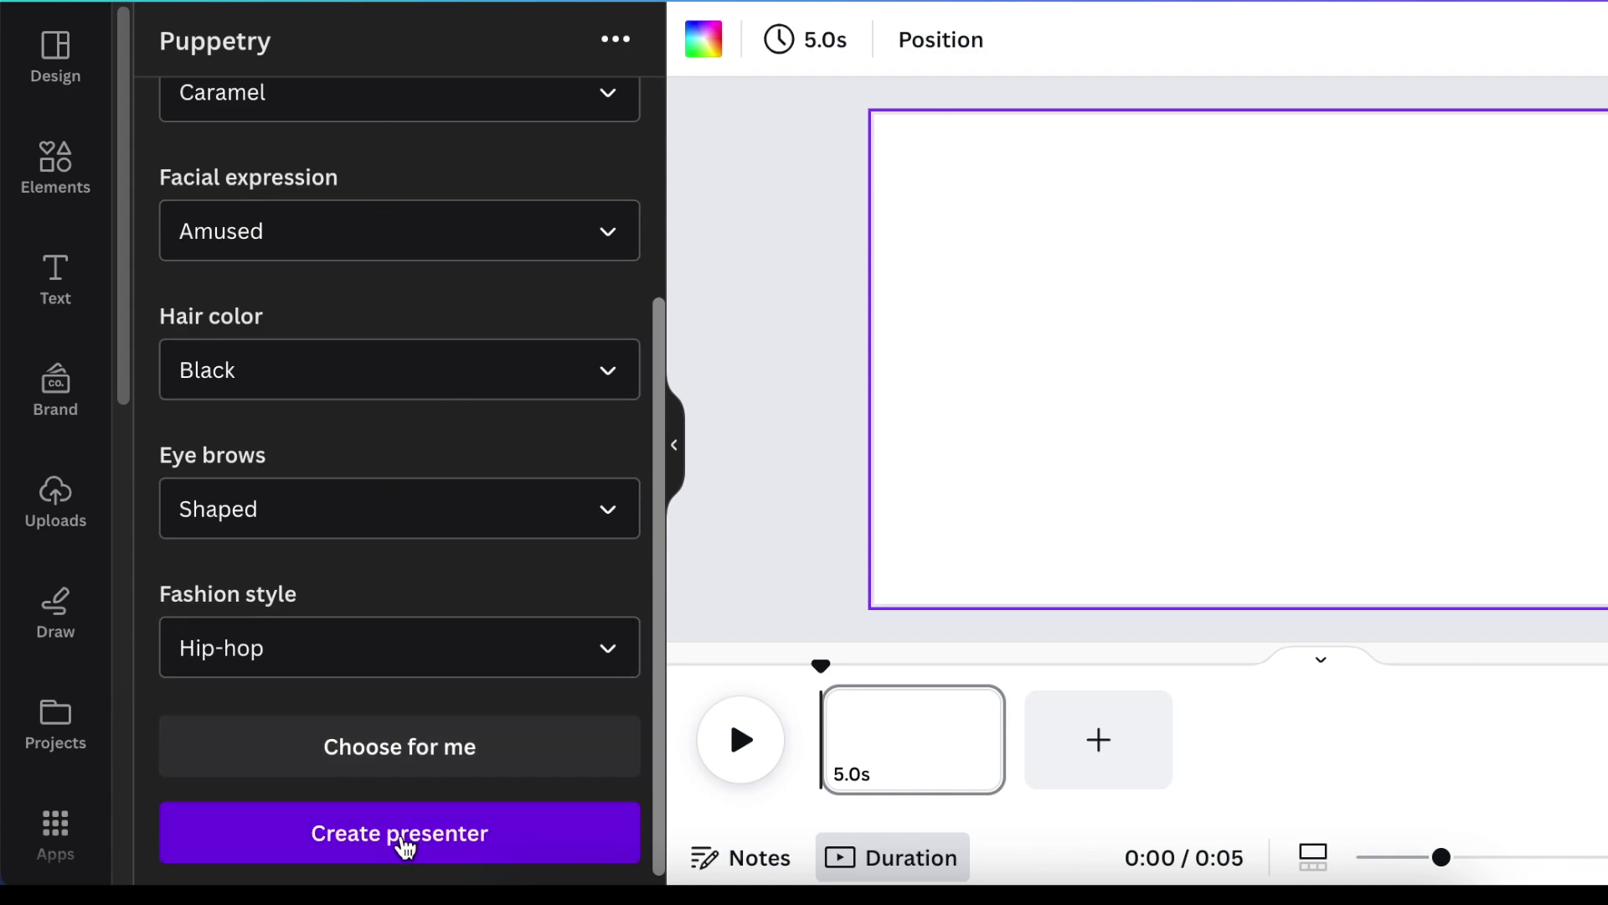
{"action": "left_click", "coordinate": [395, 840]}
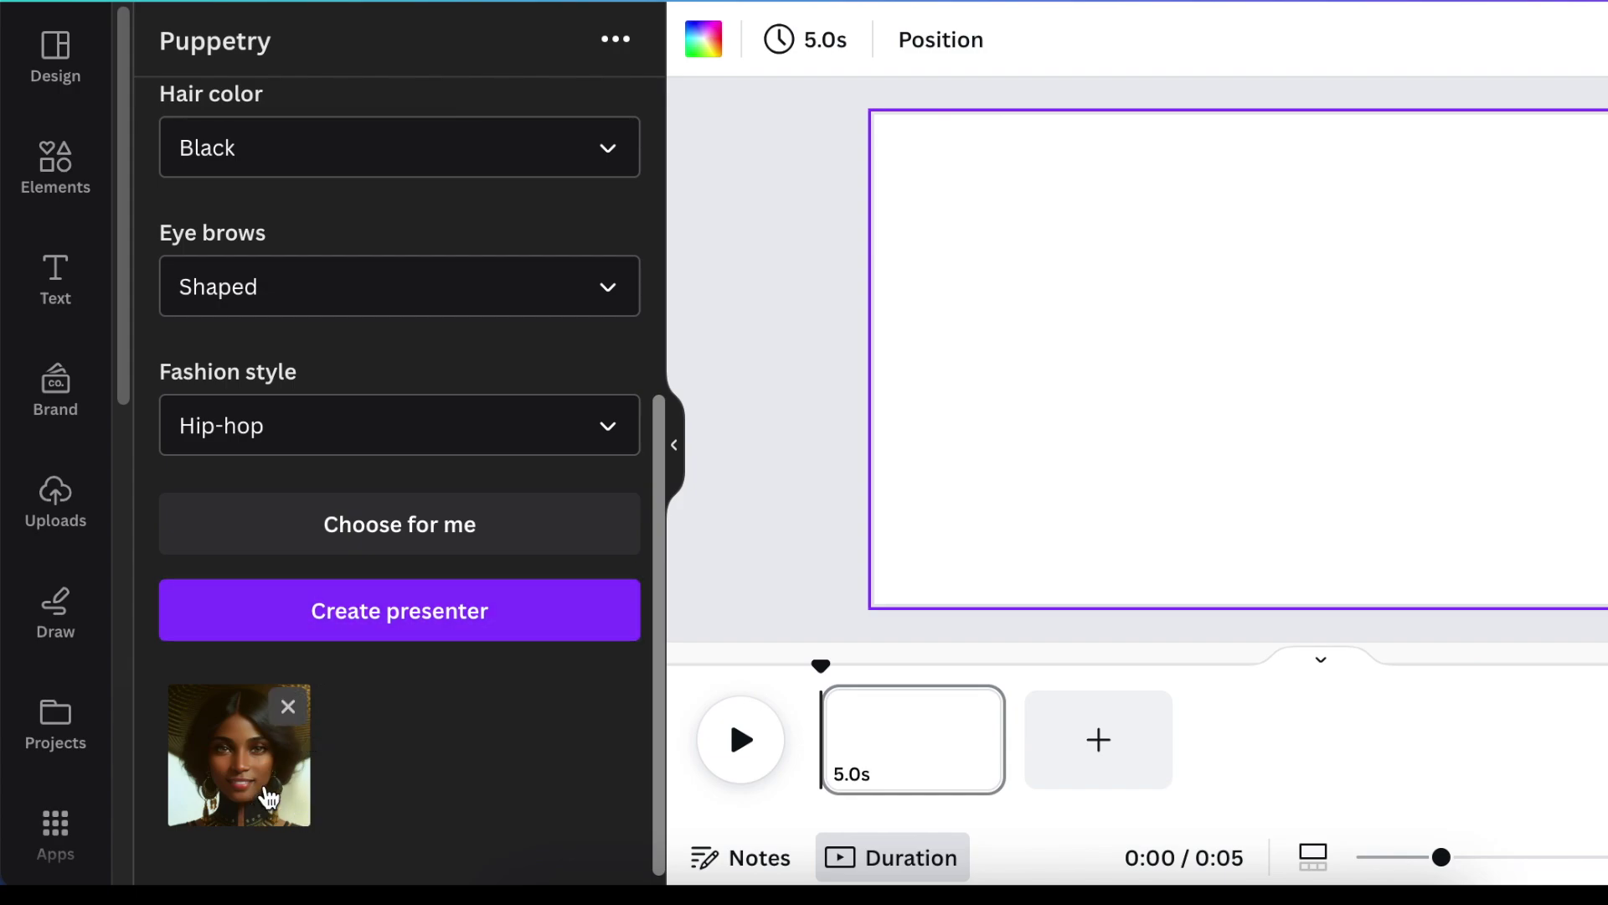
Step: Select the new portrait under Your presenters and start a video with her
{"action": "left_click", "coordinate": [287, 707]}
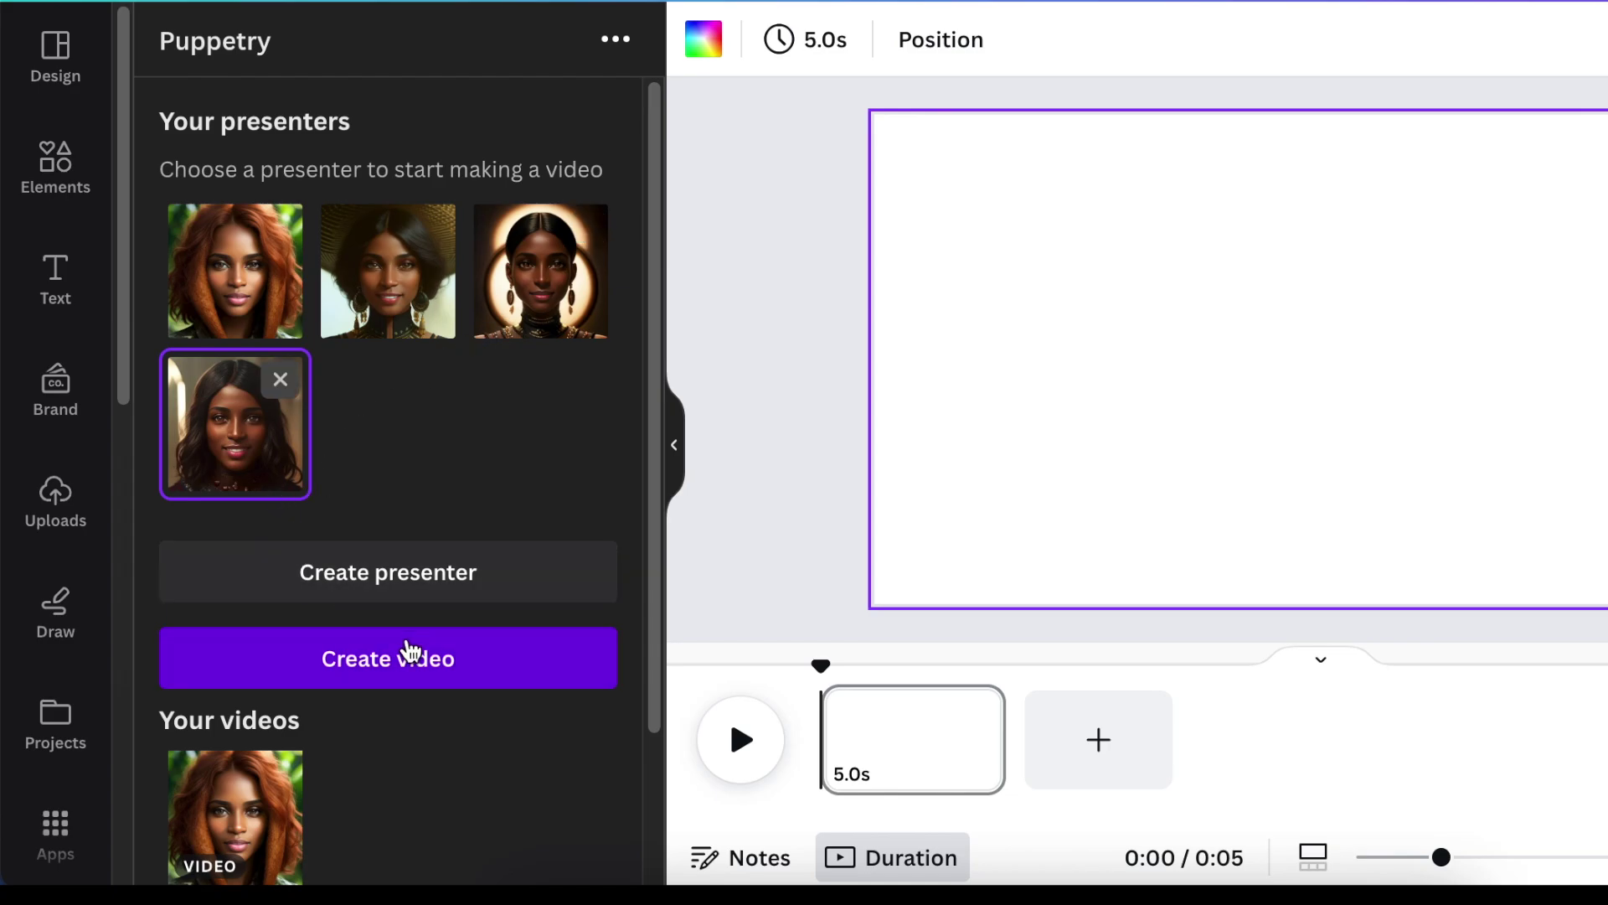
{"action": "left_click", "coordinate": [395, 662]}
{"action": "scroll", "coordinate": [460, 377], "scroll_direction": "down", "scroll_amount": 2}
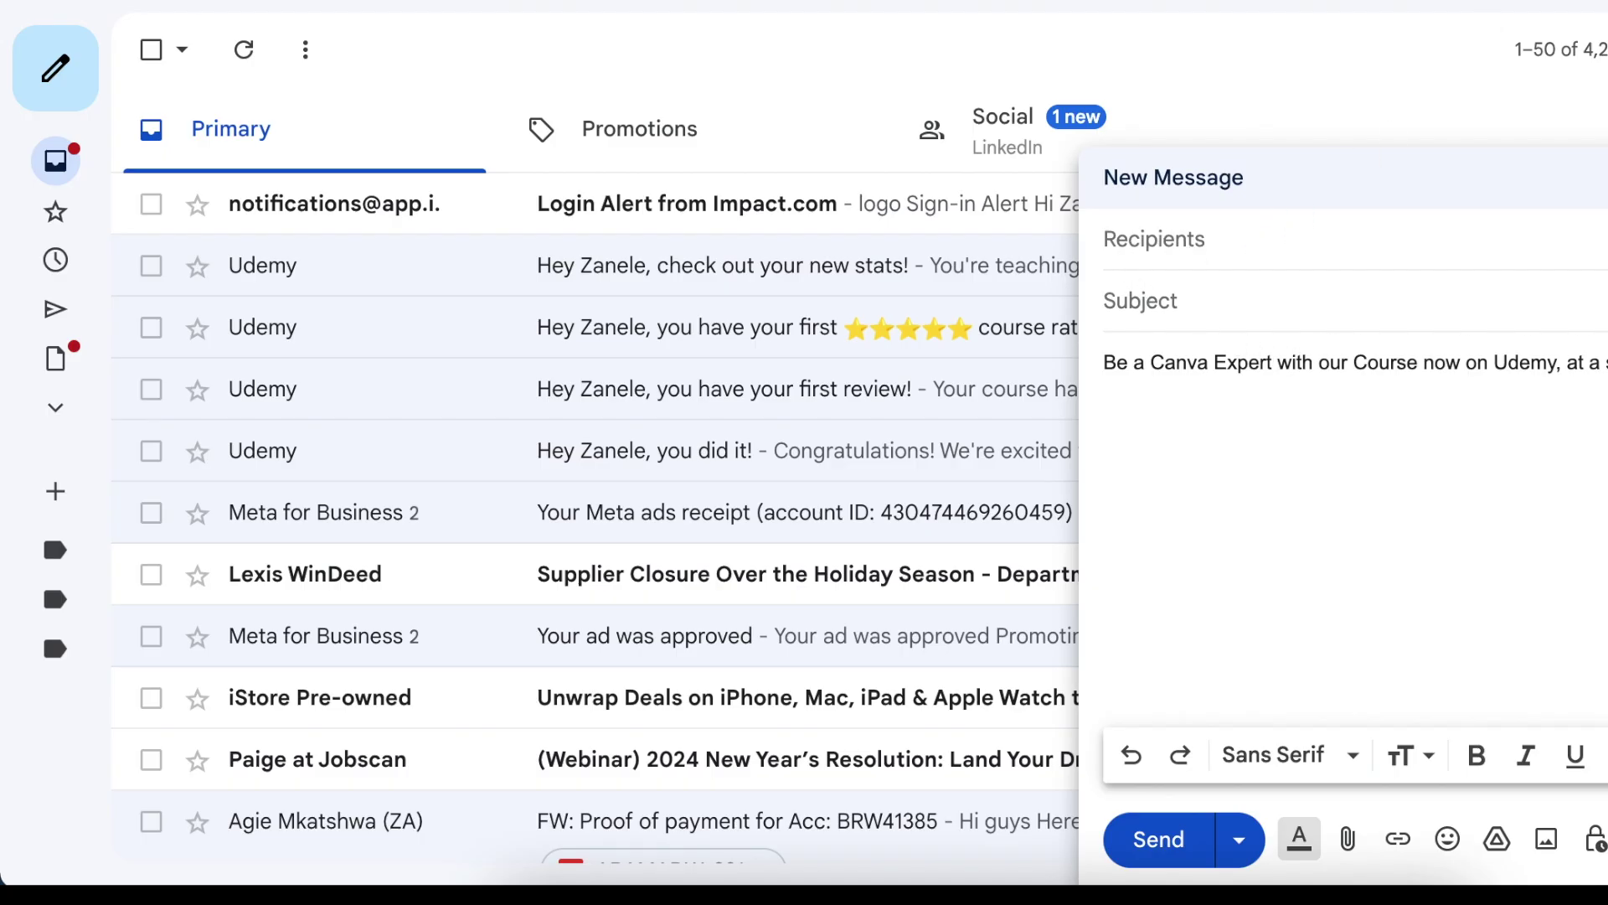
Step: Replace the Script text with the Udemy course promotion line and generate the talking video
{"action": "left_click_drag", "start_coordinate": [1096, 404], "coordinate": [1070, 377]}
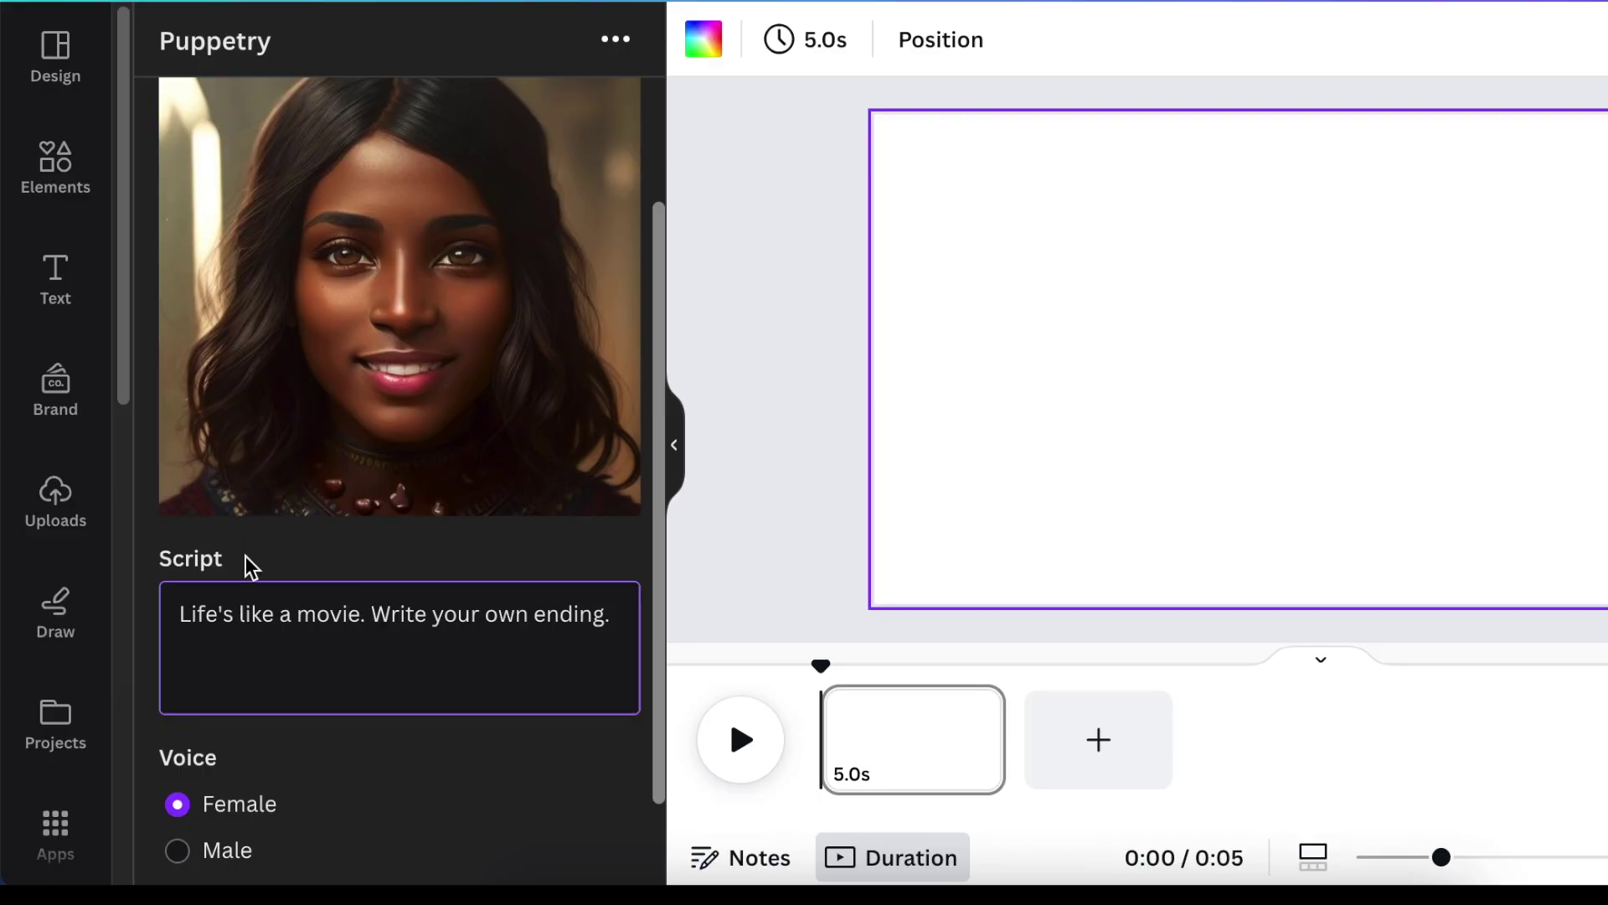
{"action": "left_click_drag", "start_coordinate": [615, 615], "coordinate": [162, 617]}
{"action": "type", "text": "Be a Canva Expert with our Course now on Udemy, at a special price."}
{"action": "scroll", "coordinate": [193, 768], "scroll_direction": "down", "scroll_amount": 1}
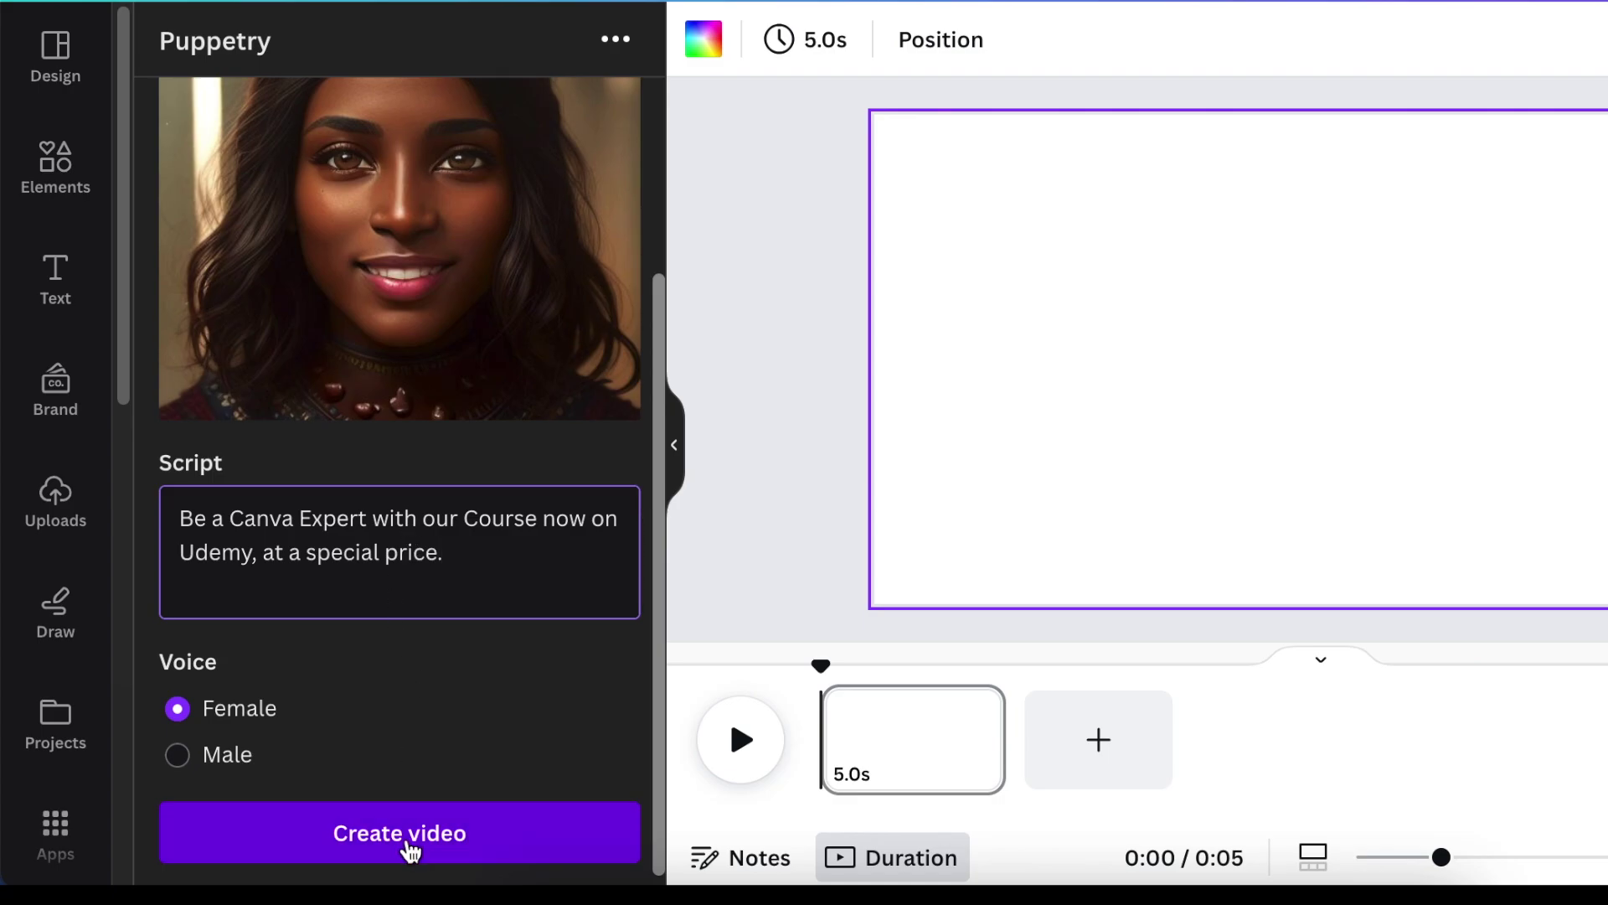
{"action": "left_click", "coordinate": [408, 847]}
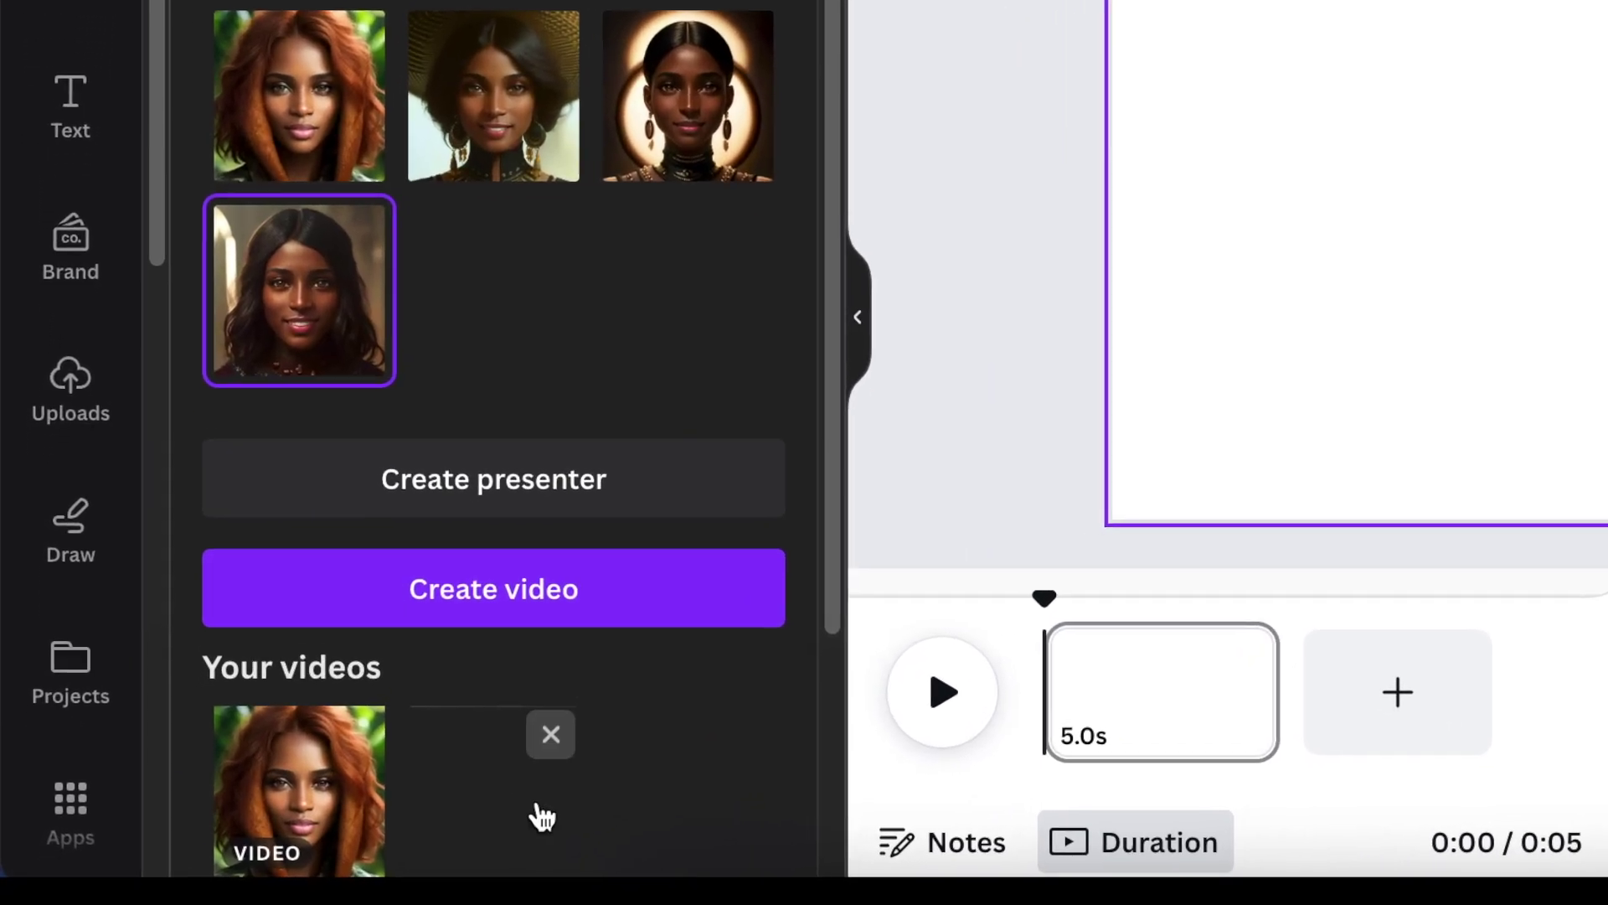
{"action": "scroll", "coordinate": [543, 817], "scroll_direction": "down", "scroll_amount": 4}
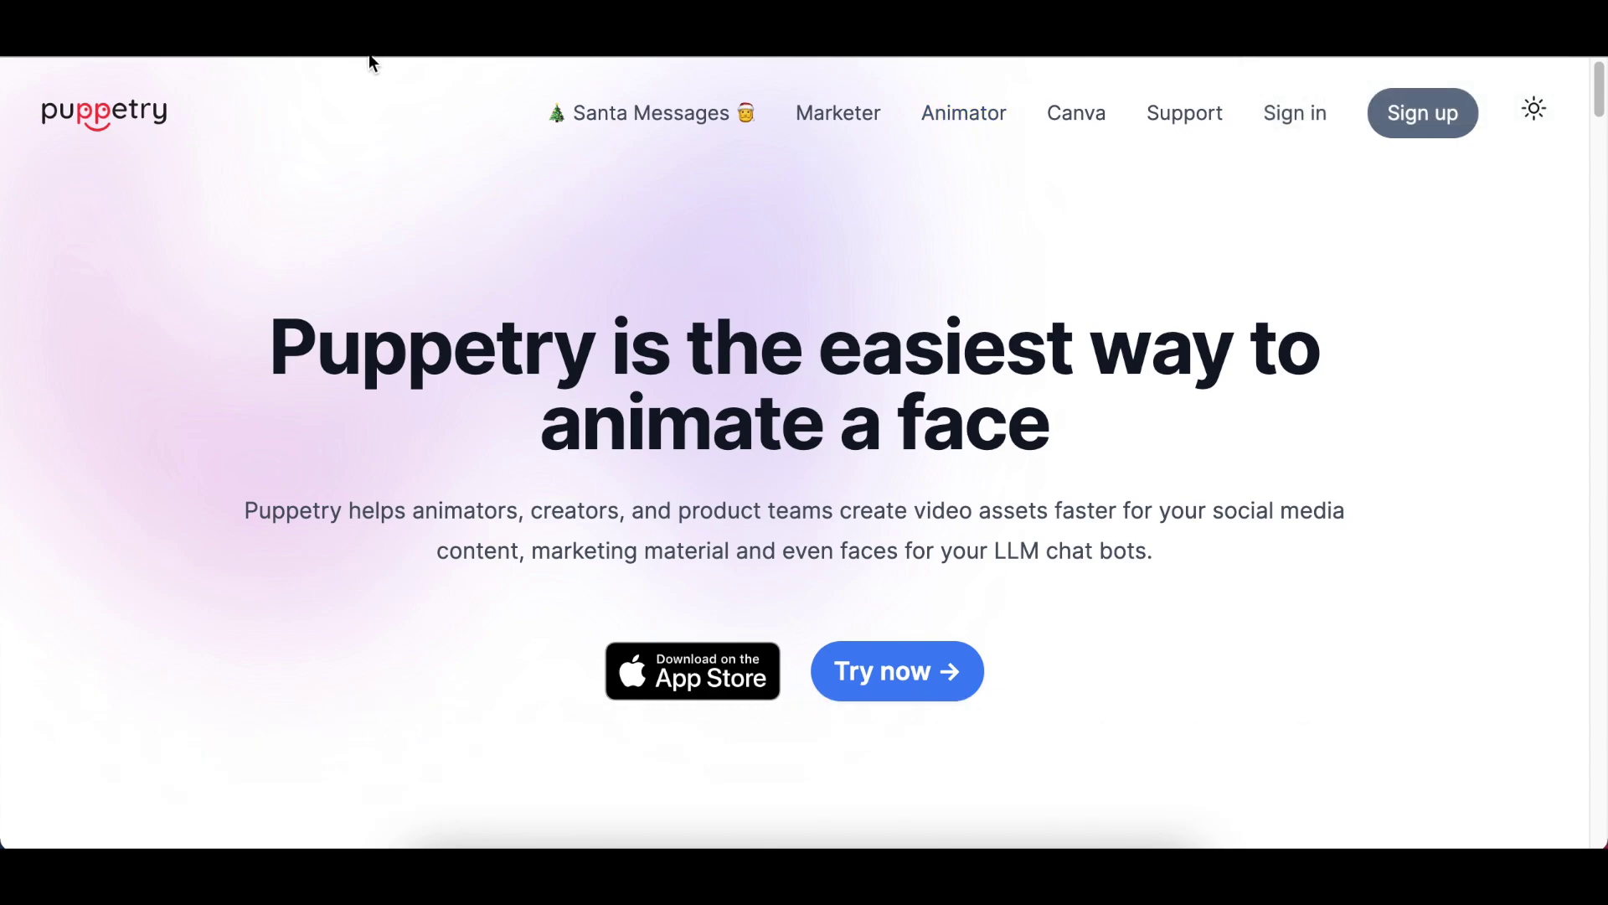
Step: Open Puppetry's face animator page and review its text, Male/Female voice, MP4/GIF and Terms options
{"action": "scroll", "coordinate": [880, 620], "scroll_direction": "down", "scroll_amount": 1}
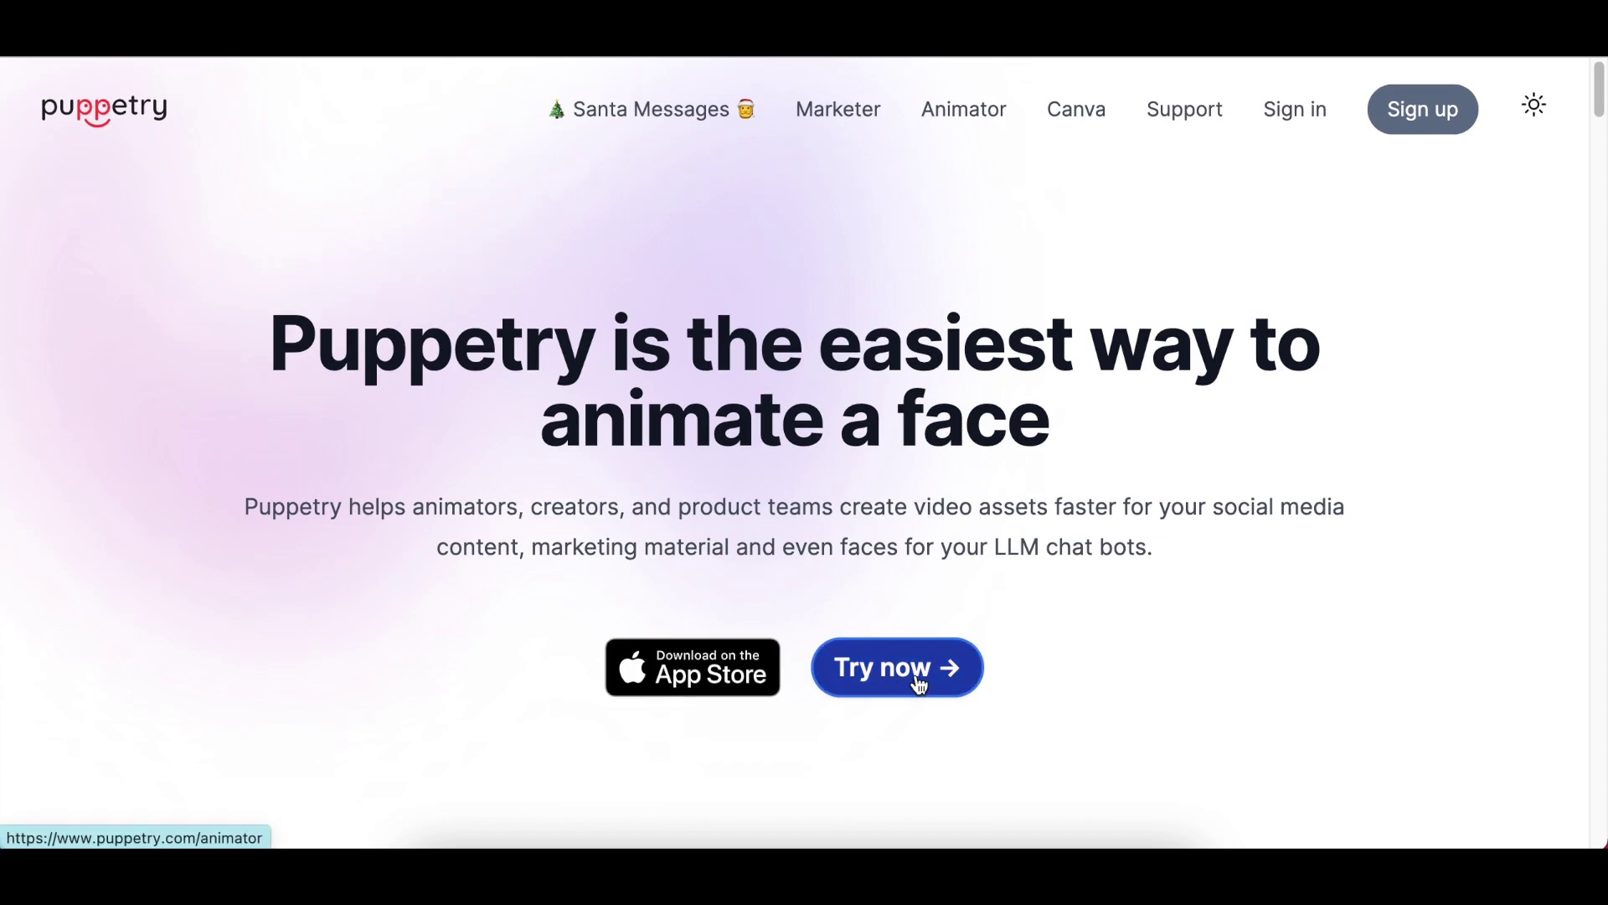
{"action": "left_click", "coordinate": [919, 685]}
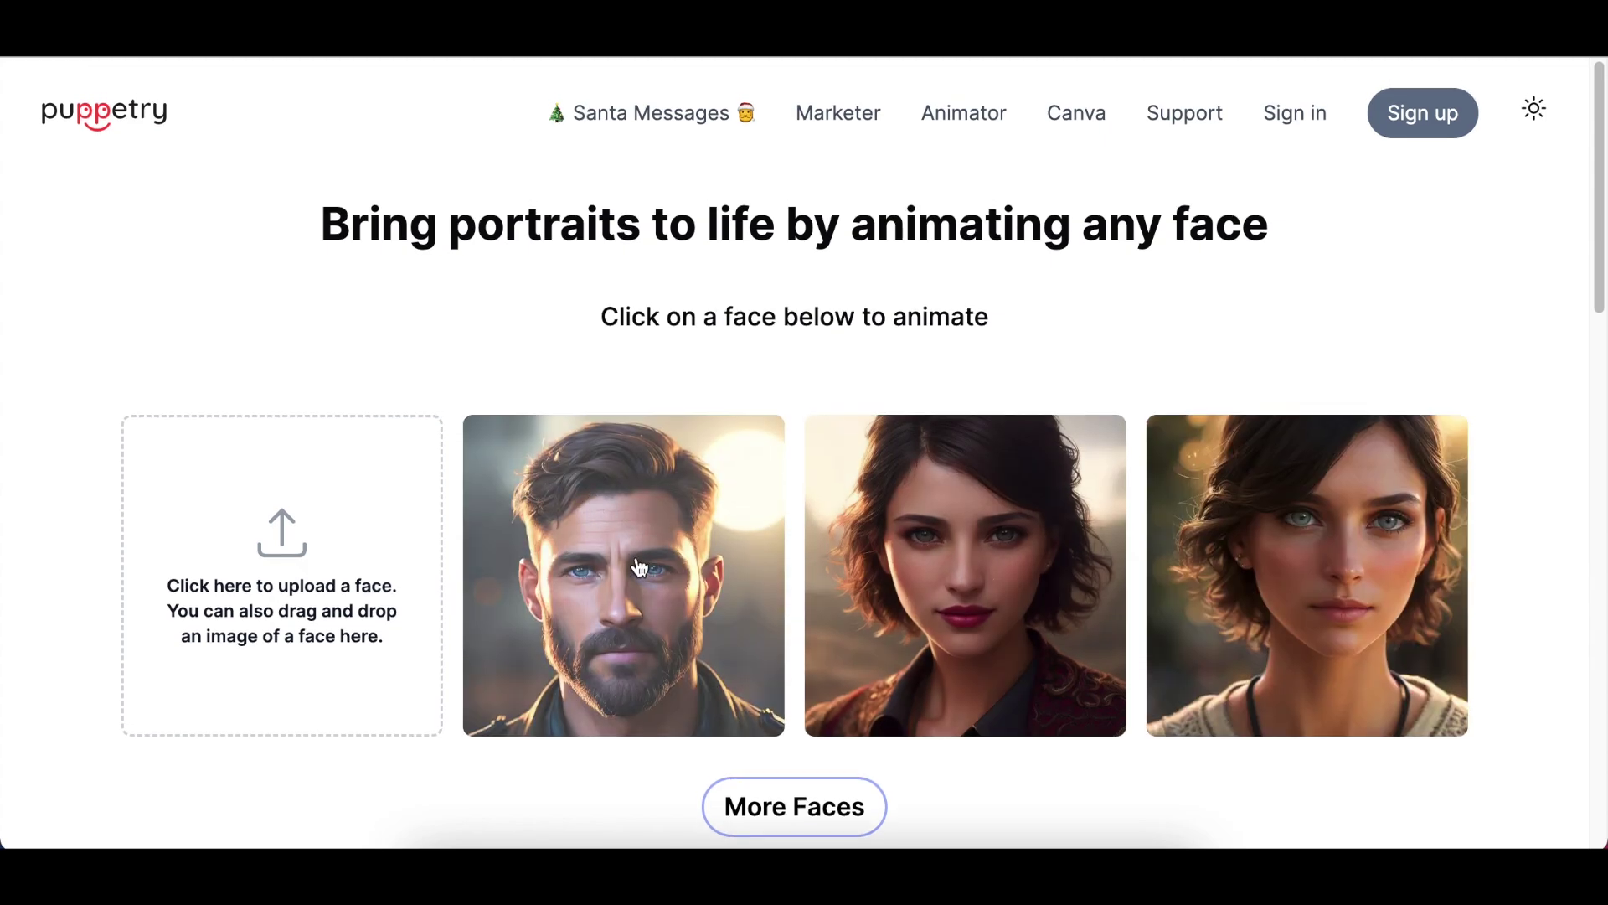
{"action": "scroll", "coordinate": [759, 539], "scroll_direction": "down", "scroll_amount": 1}
{"action": "scroll", "coordinate": [733, 538], "scroll_direction": "down", "scroll_amount": 1}
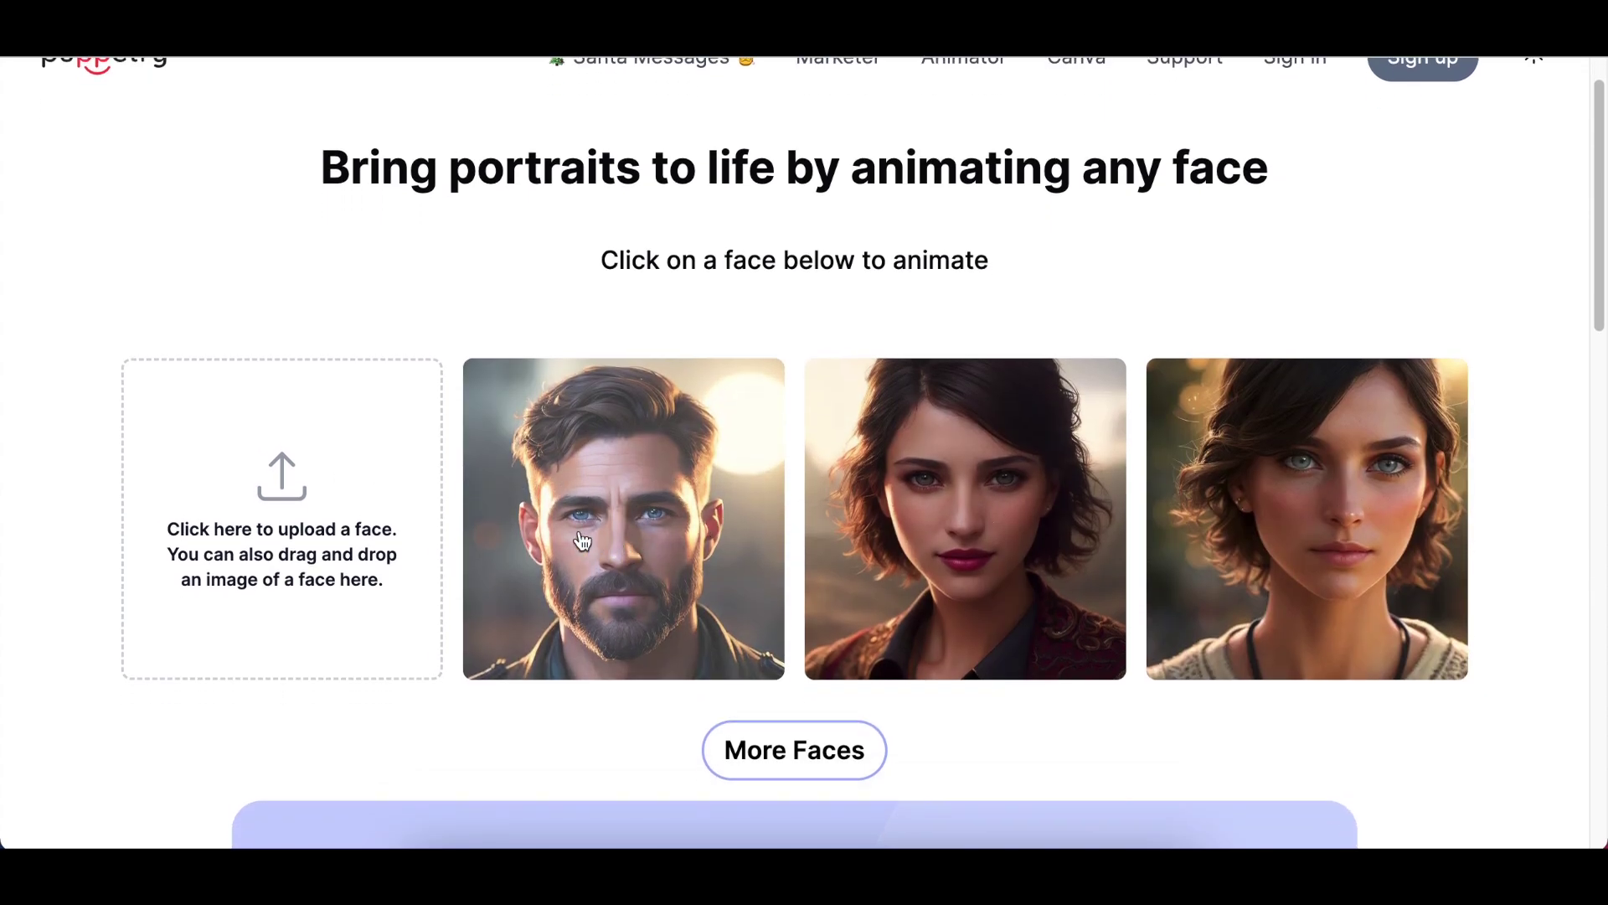
{"action": "scroll", "coordinate": [384, 528], "scroll_direction": "down", "scroll_amount": 3}
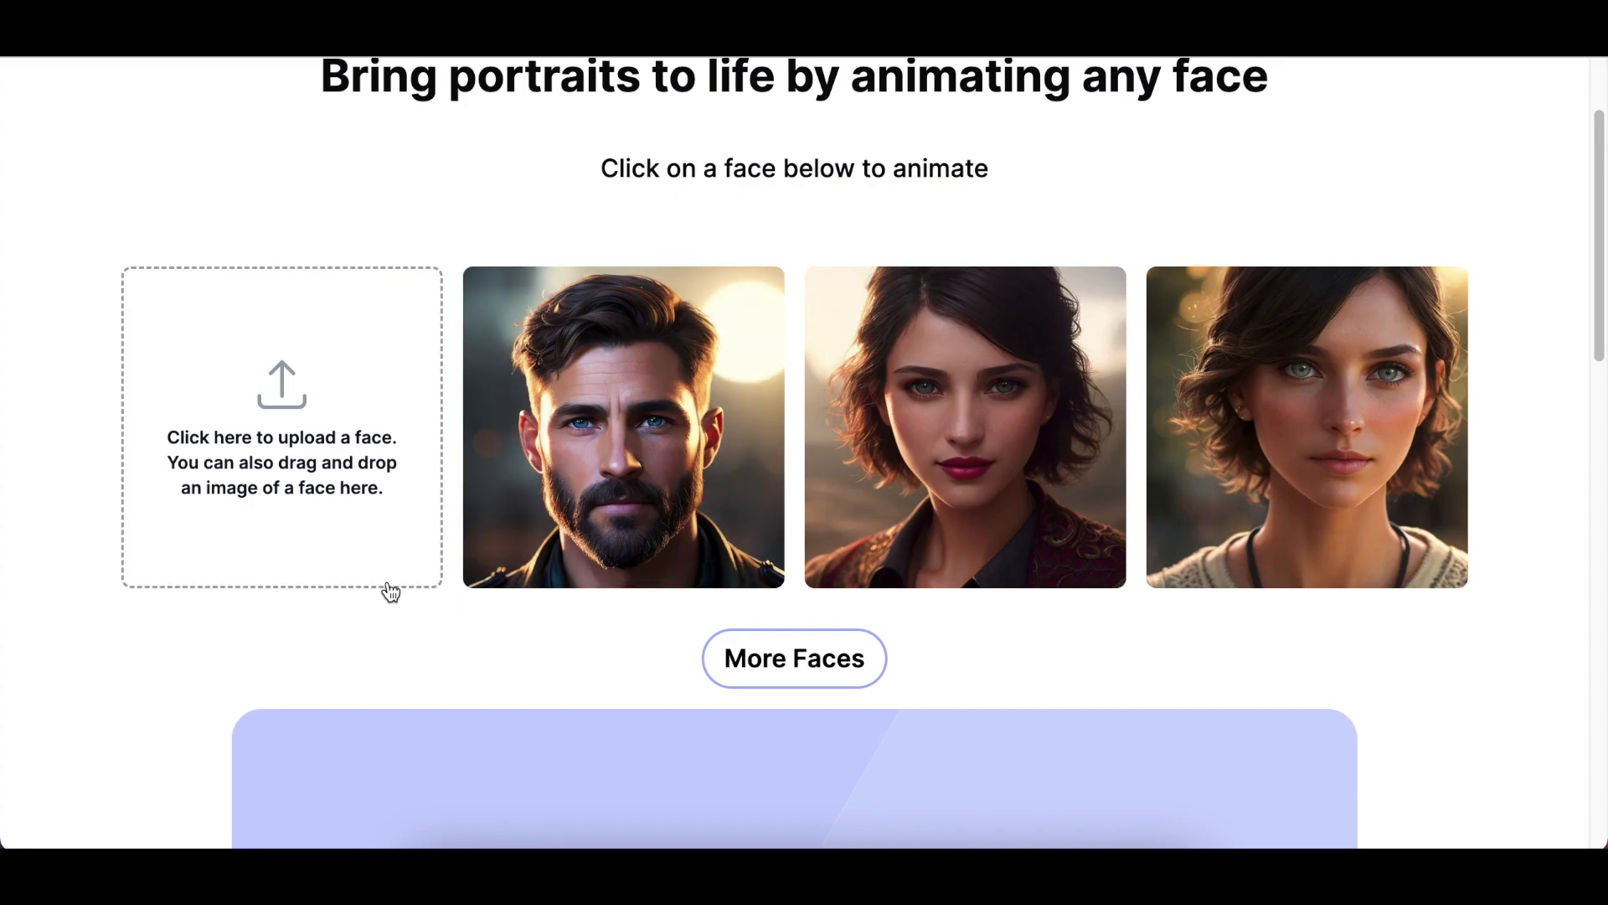
{"action": "scroll", "coordinate": [389, 588], "scroll_direction": "up", "scroll_amount": 2}
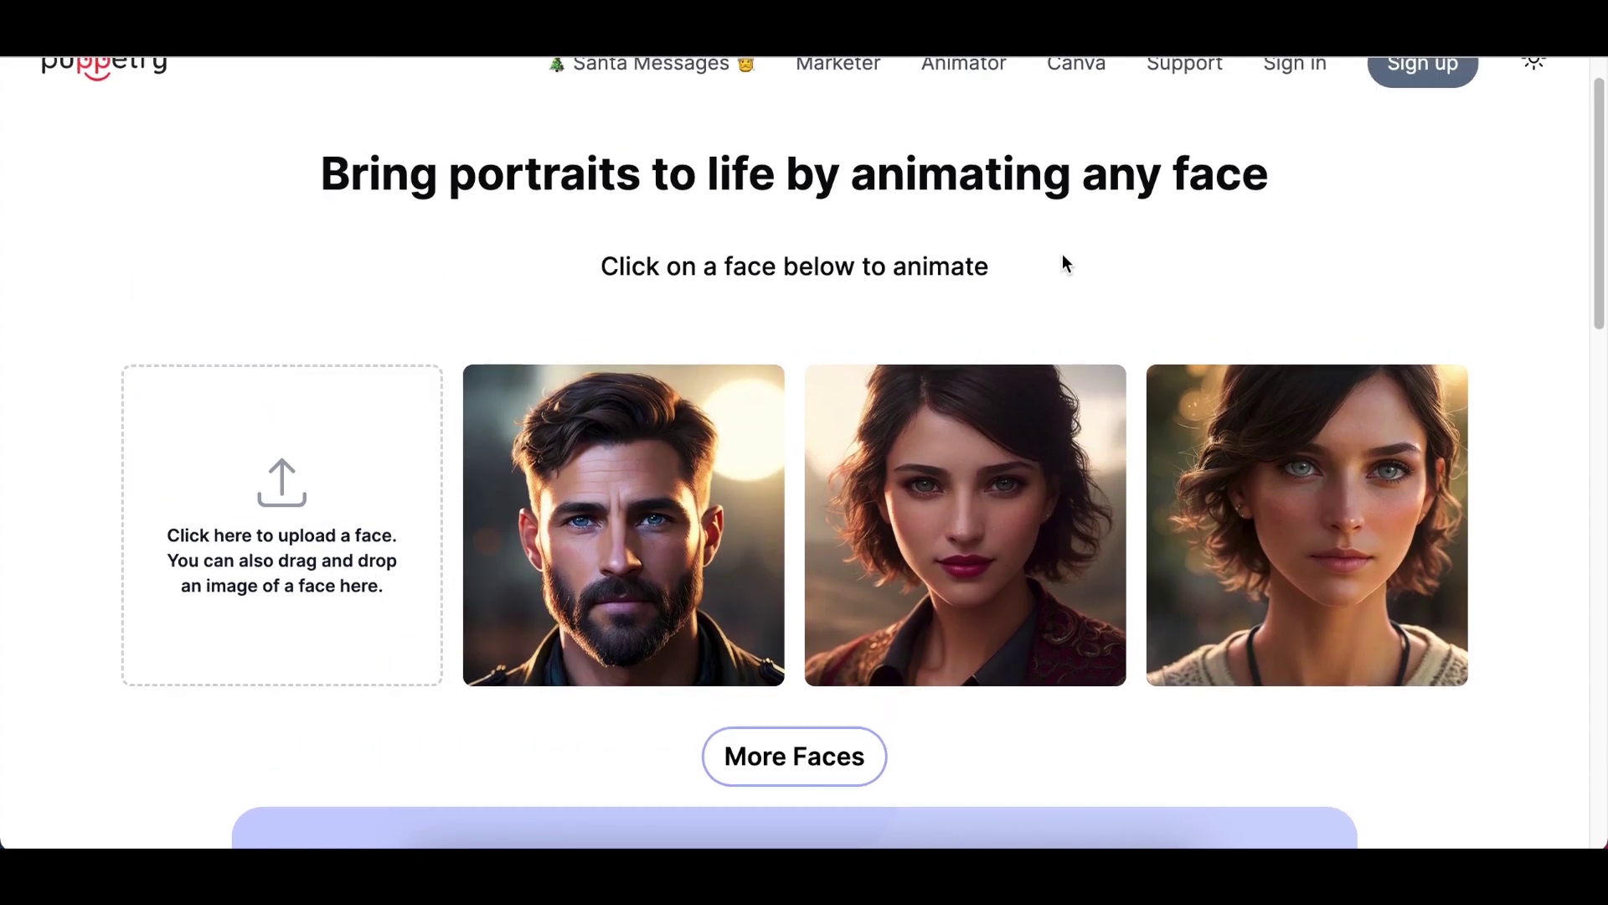
{"action": "scroll", "coordinate": [318, 579], "scroll_direction": "down", "scroll_amount": 10}
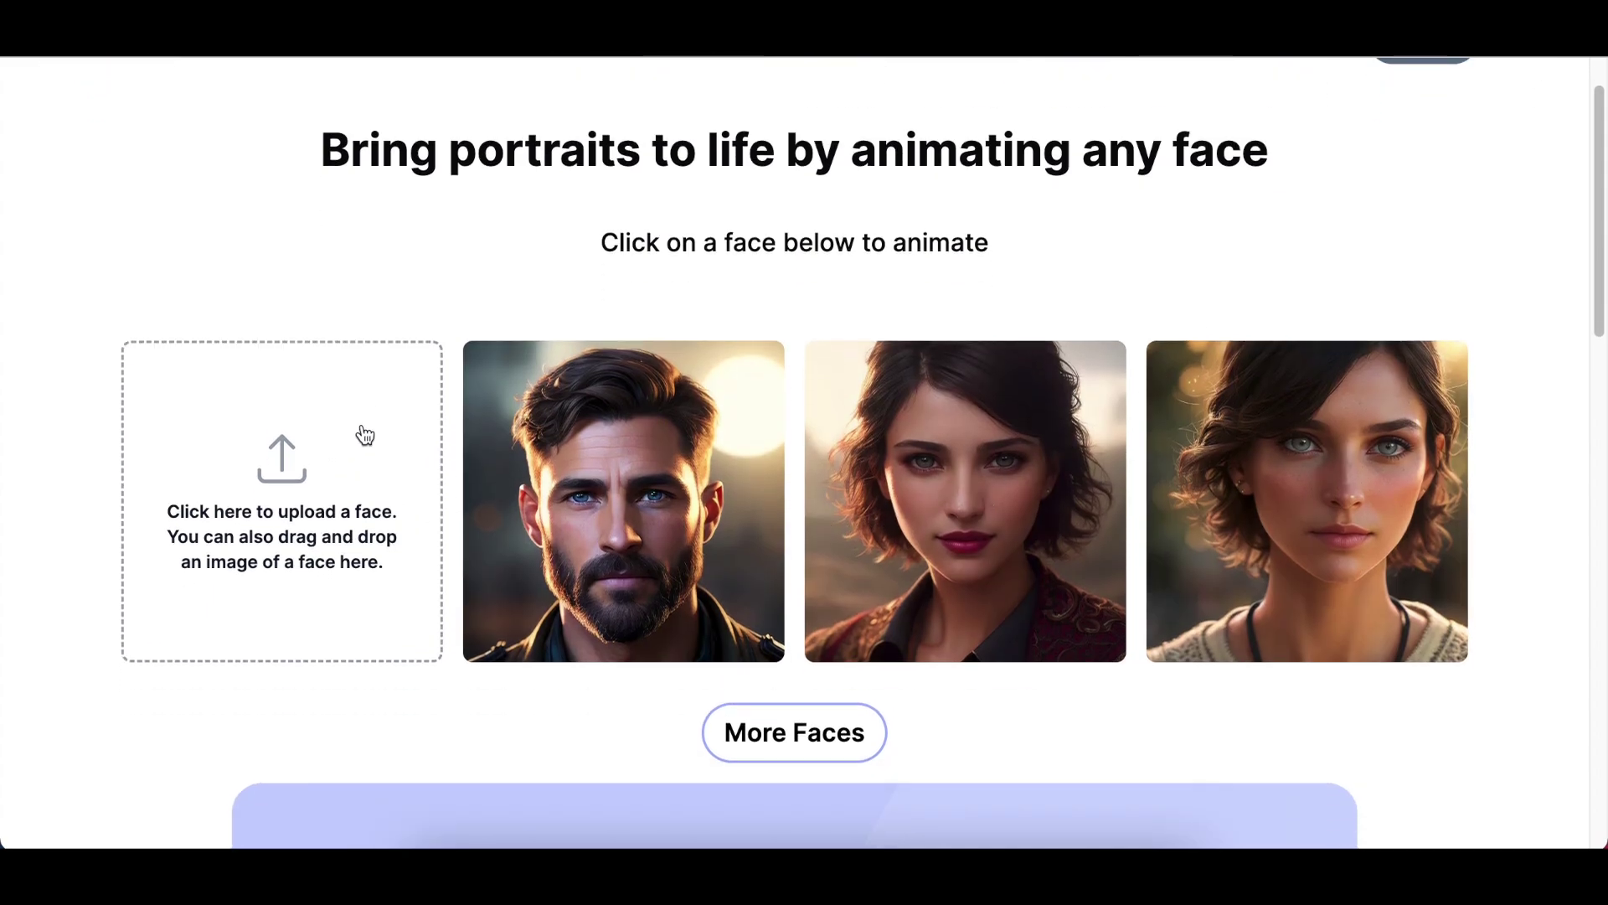
{"action": "scroll", "coordinate": [412, 264], "scroll_direction": "up", "scroll_amount": 1}
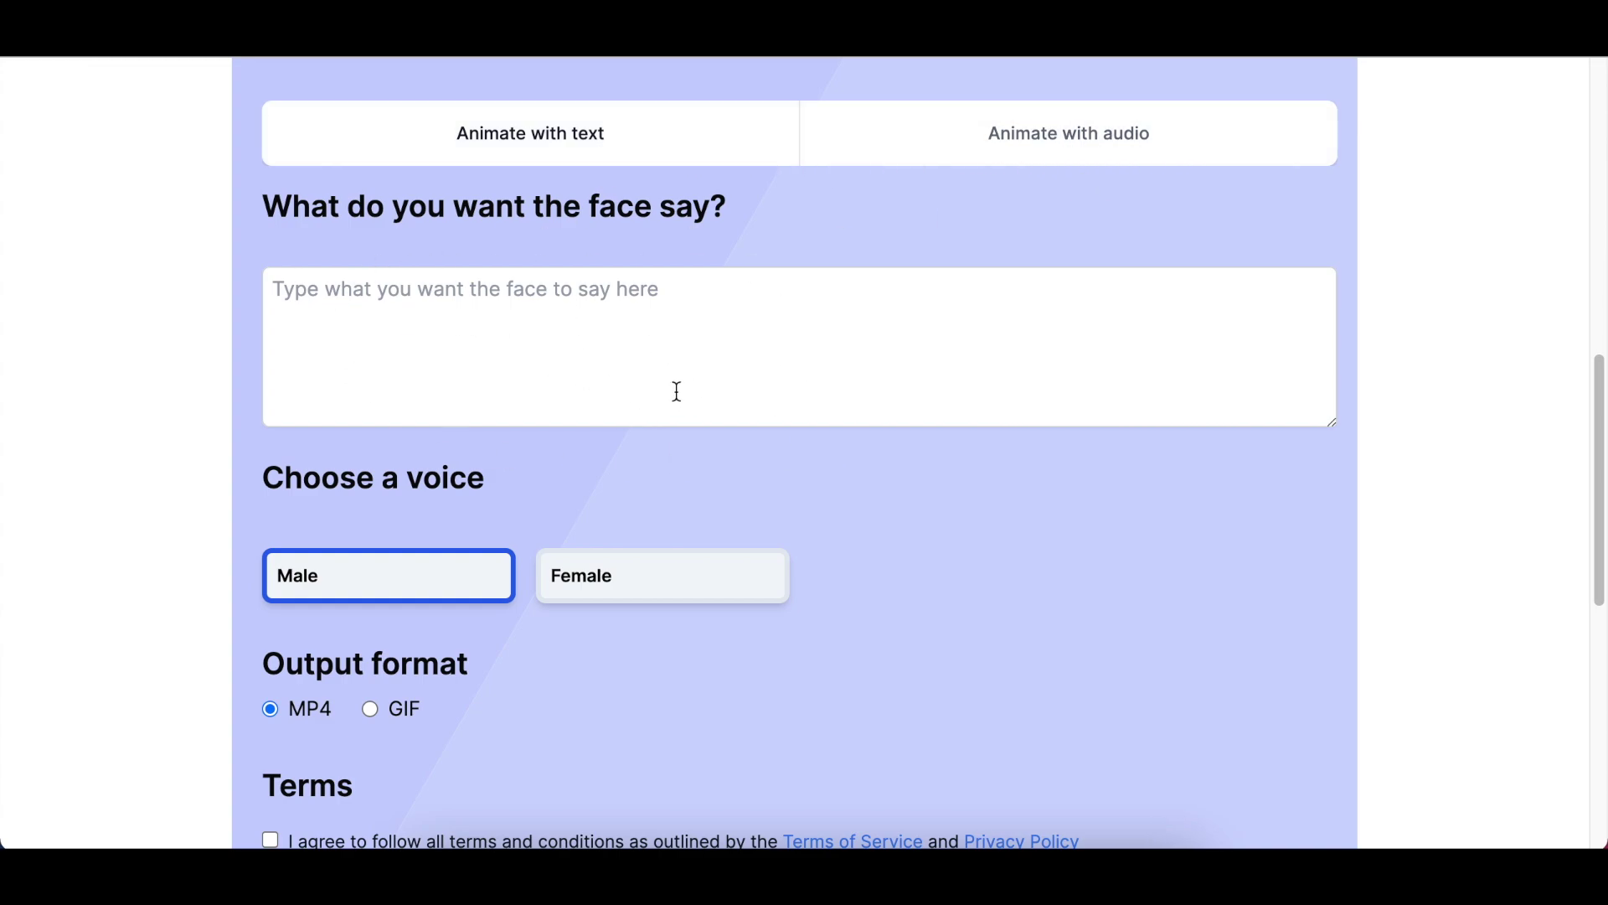
{"action": "scroll", "coordinate": [672, 421], "scroll_direction": "down", "scroll_amount": 3}
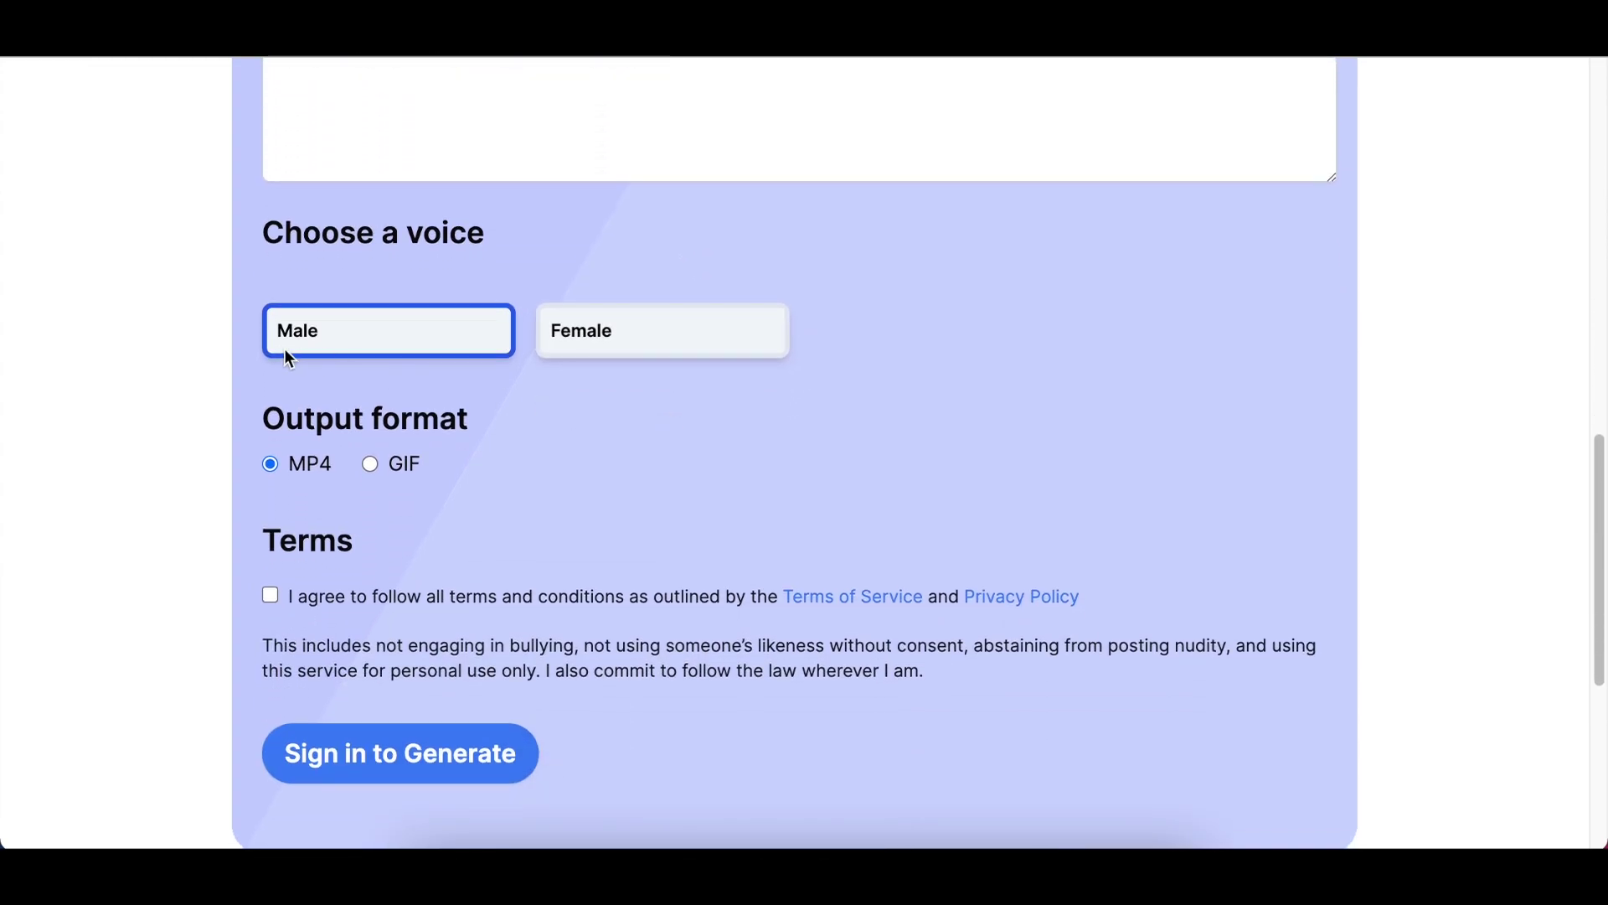
{"action": "scroll", "coordinate": [388, 334], "scroll_direction": "down", "scroll_amount": 2}
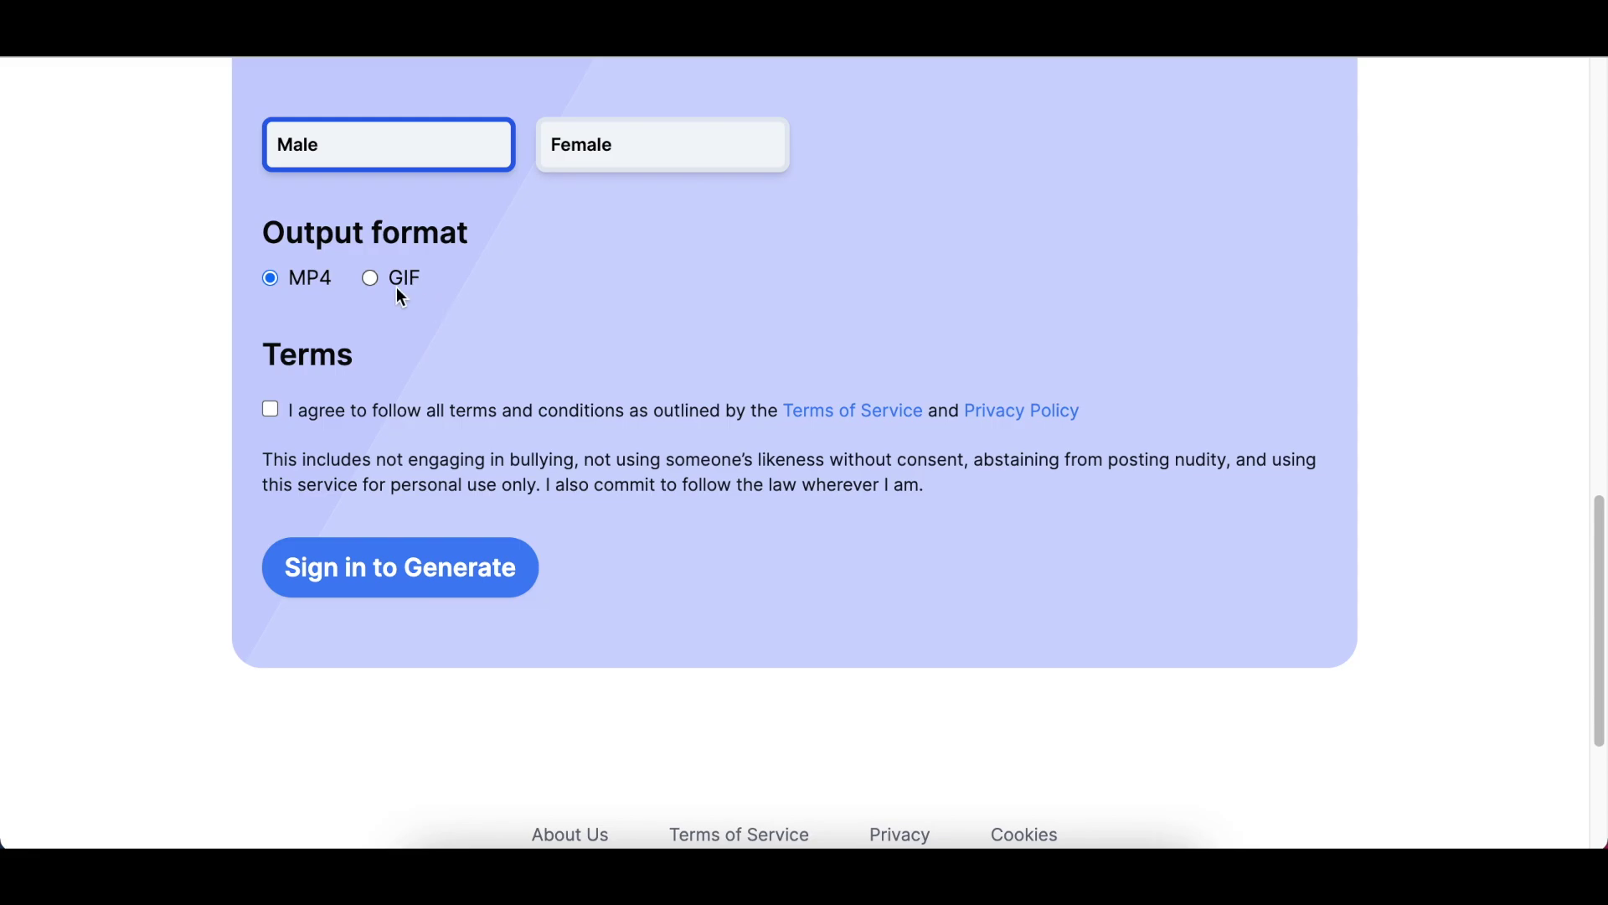
{"action": "scroll", "coordinate": [545, 545], "scroll_direction": "down", "scroll_amount": 2}
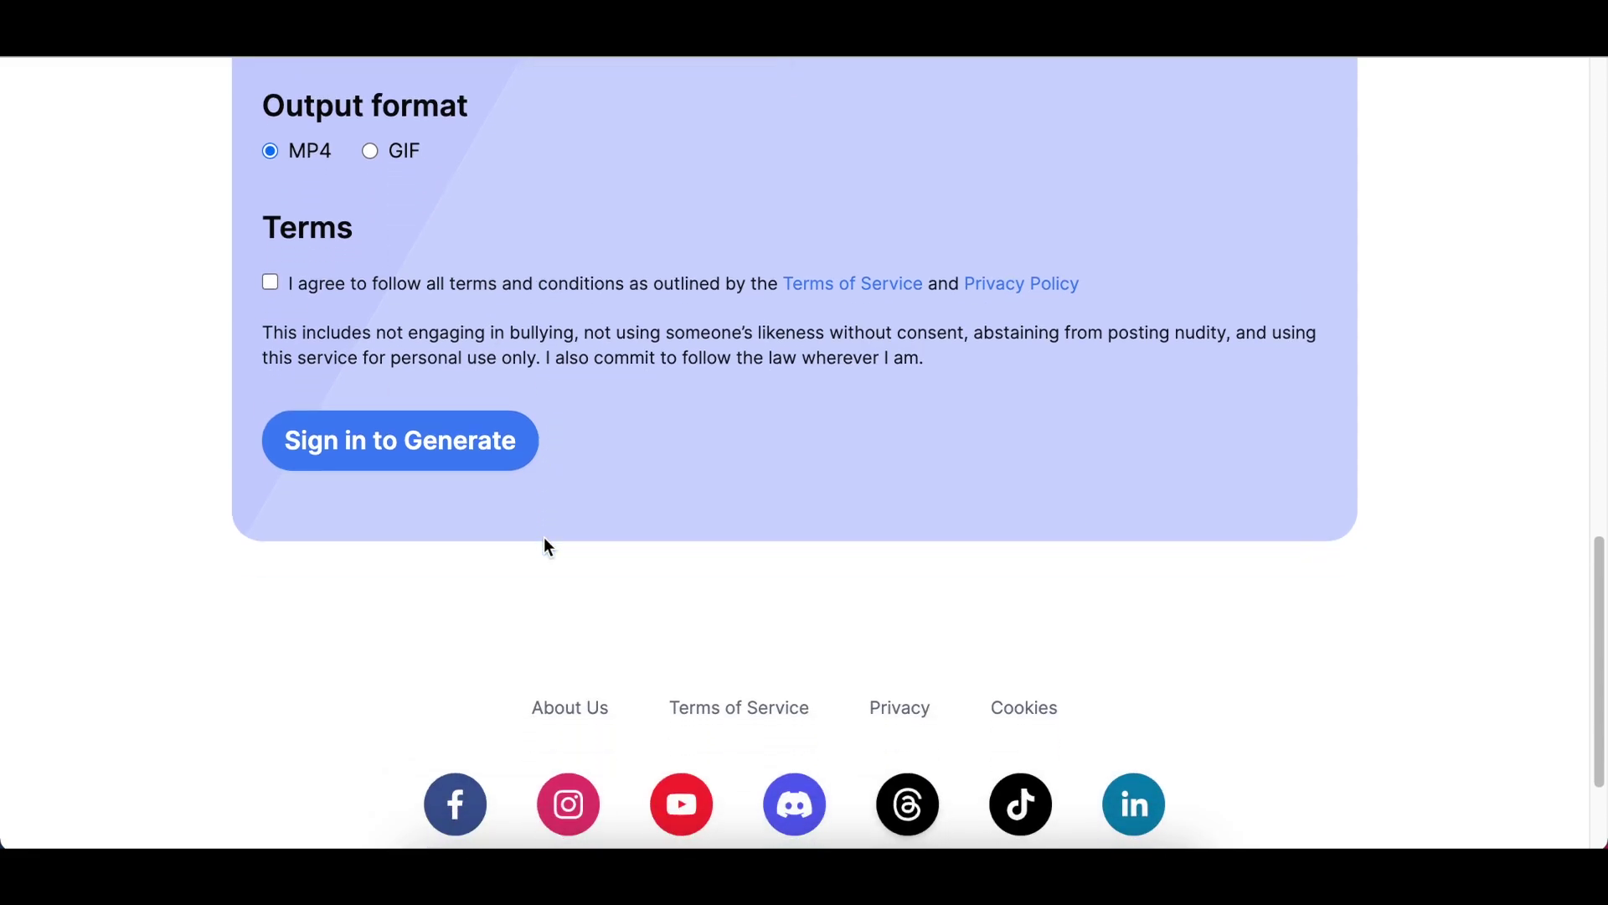
{"action": "scroll", "coordinate": [700, 516], "scroll_direction": "up", "scroll_amount": 20}
{"action": "scroll", "coordinate": [460, 334], "scroll_direction": "down", "scroll_amount": 1}
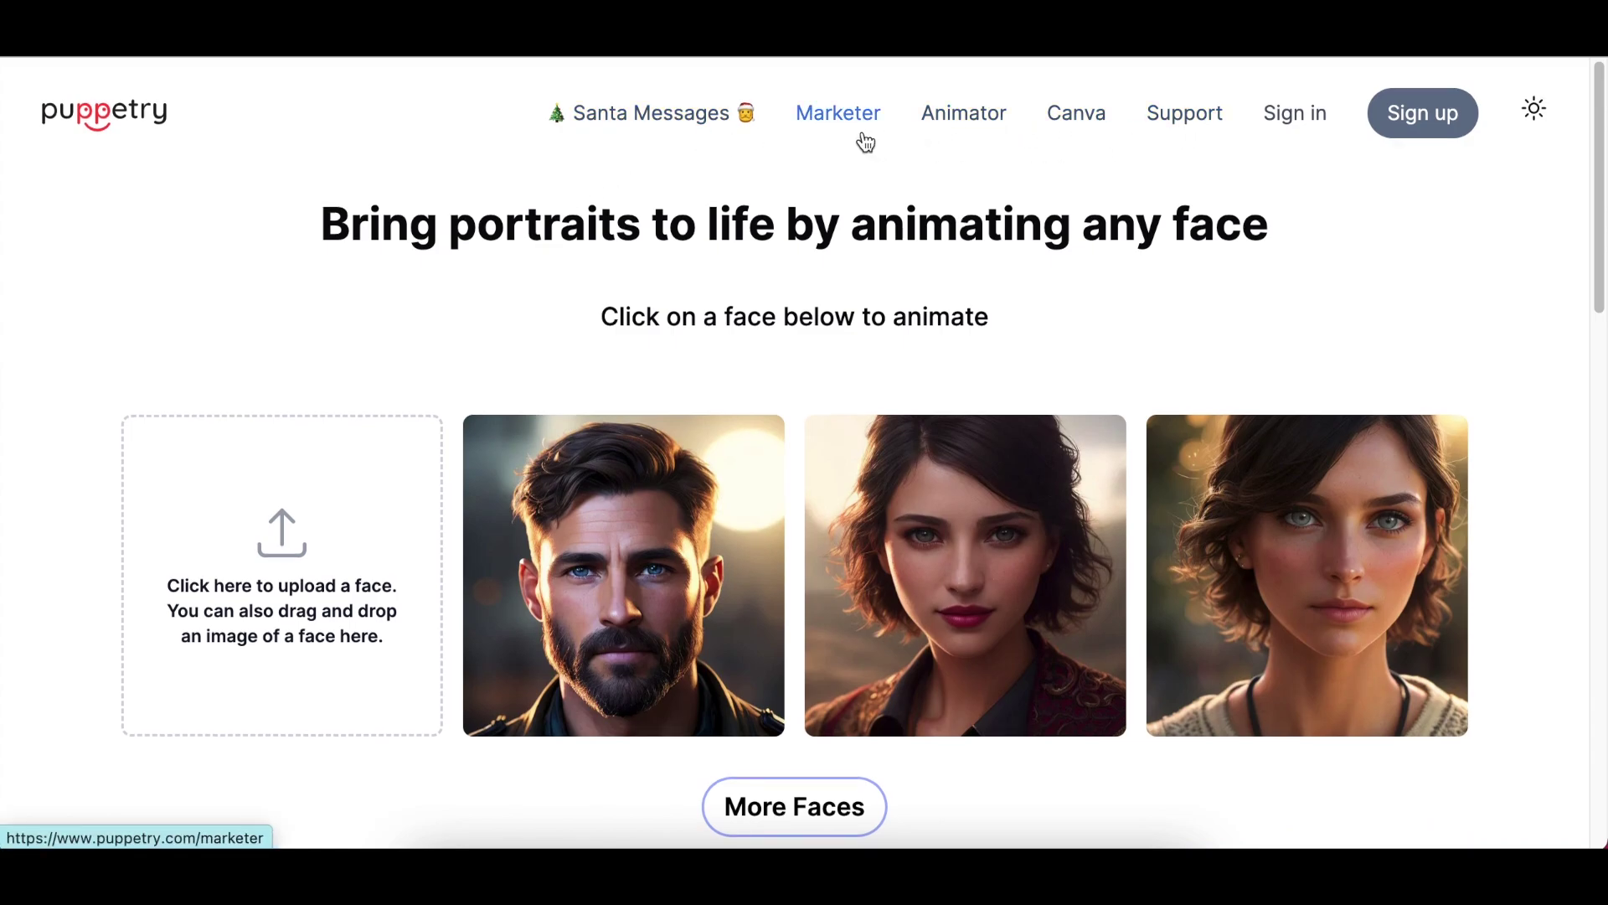
Step: Return to the Puppetry homepage and browse its Canva, app, showcase-video and FAQ sections
{"action": "left_click", "coordinate": [107, 124]}
{"action": "scroll", "coordinate": [440, 489], "scroll_direction": "down", "scroll_amount": 10}
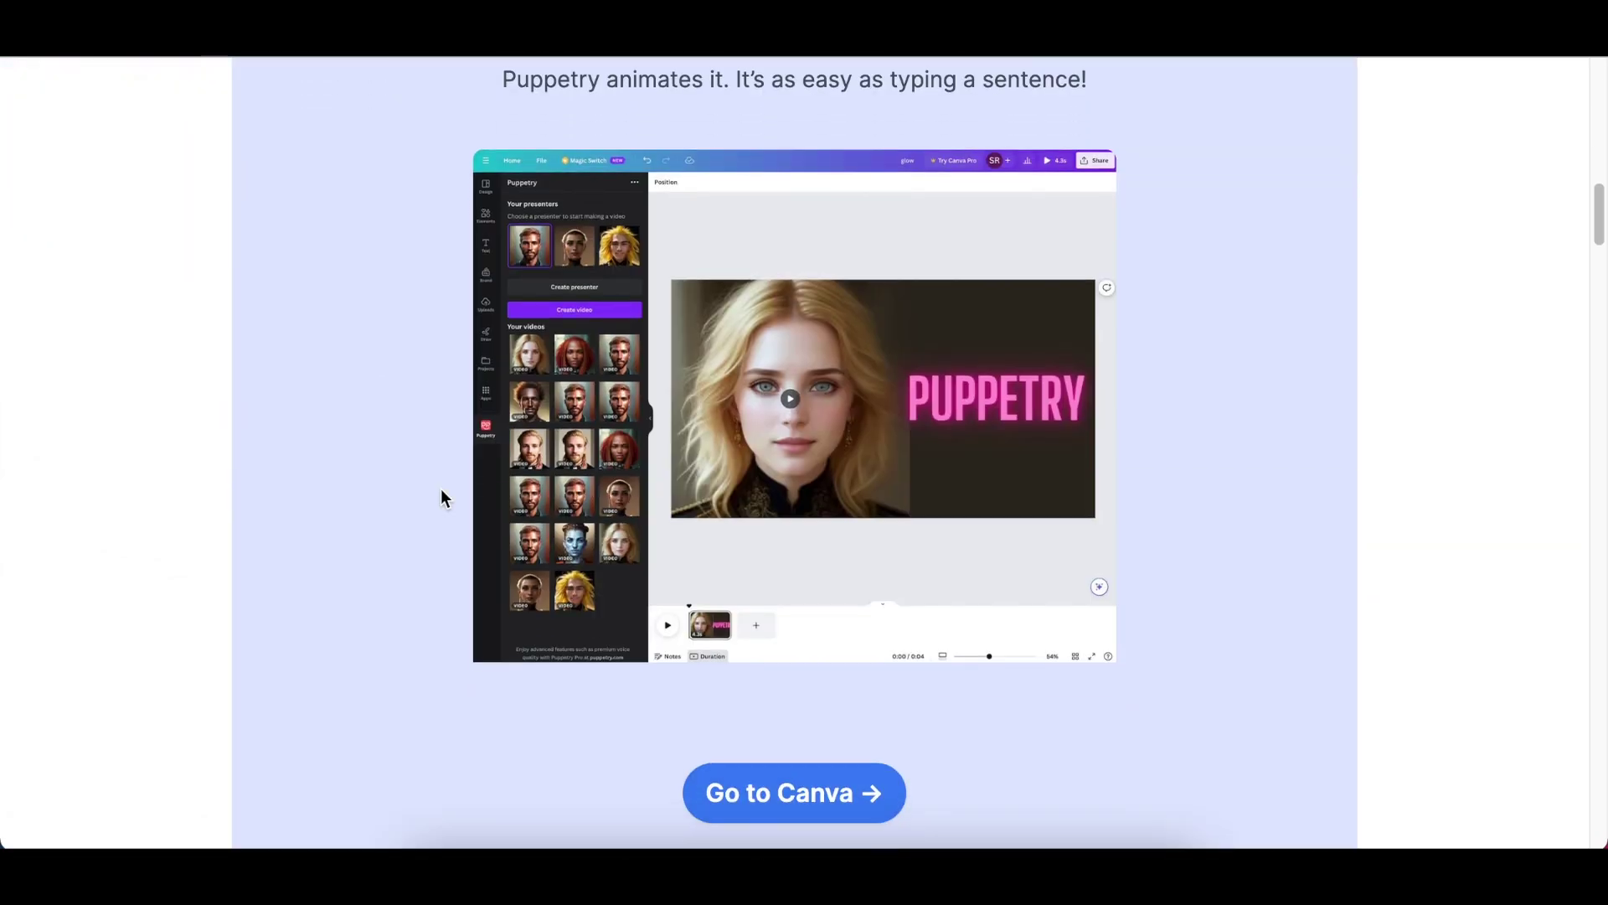
{"action": "scroll", "coordinate": [440, 490], "scroll_direction": "down", "scroll_amount": 12}
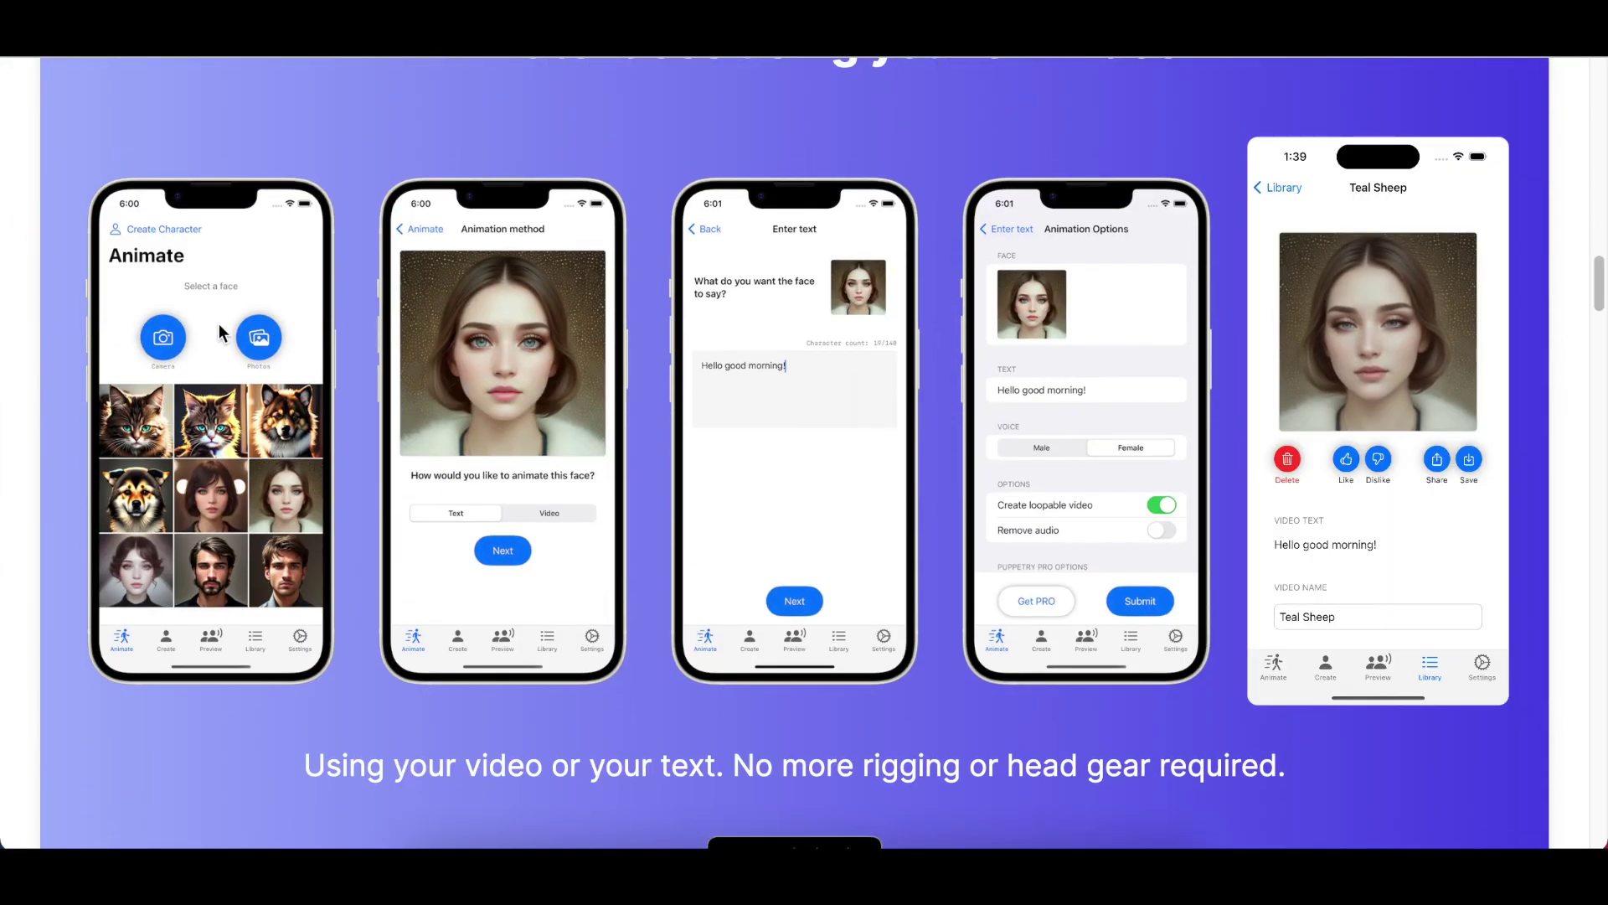
{"action": "scroll", "coordinate": [944, 760], "scroll_direction": "down", "scroll_amount": 2}
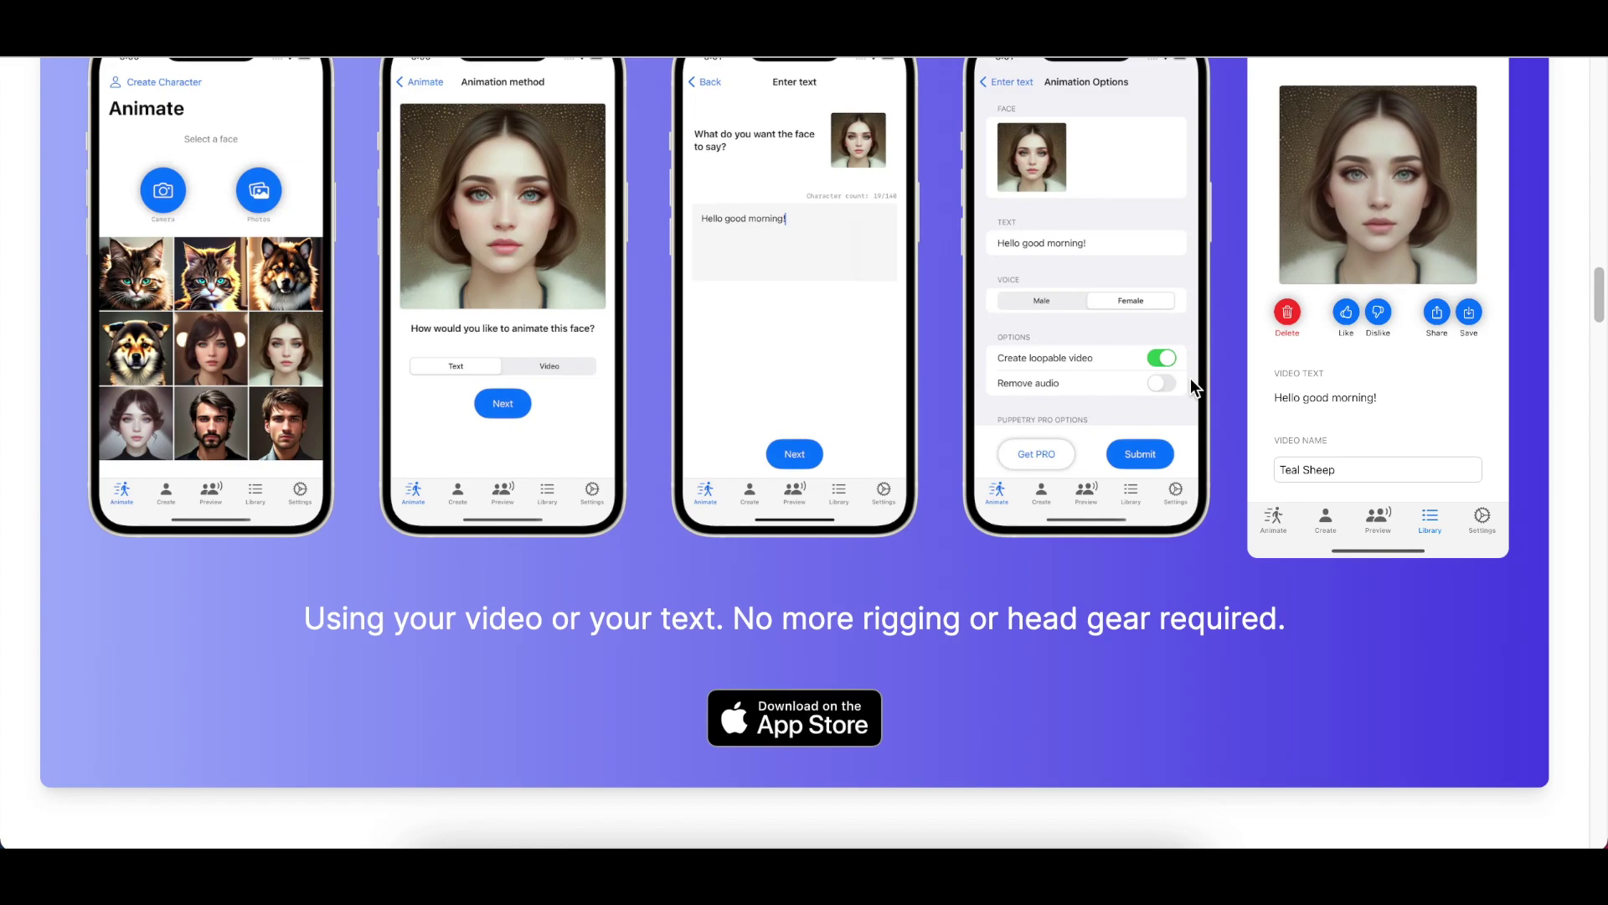
{"action": "scroll", "coordinate": [1182, 469], "scroll_direction": "down", "scroll_amount": 9}
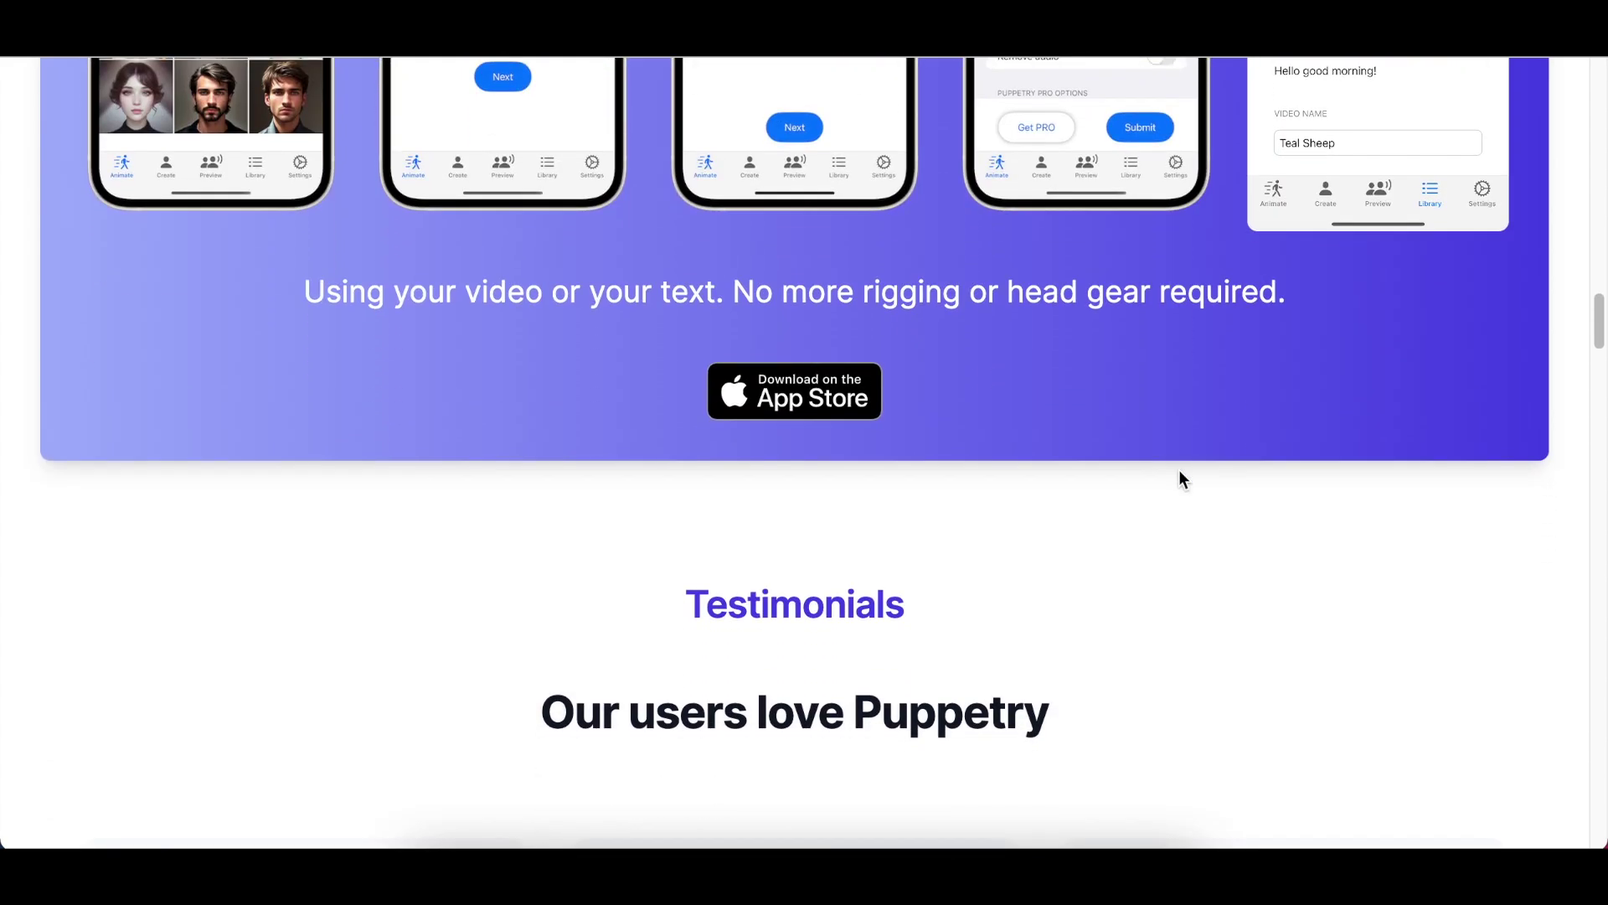
{"action": "scroll", "coordinate": [1179, 471], "scroll_direction": "down", "scroll_amount": 15}
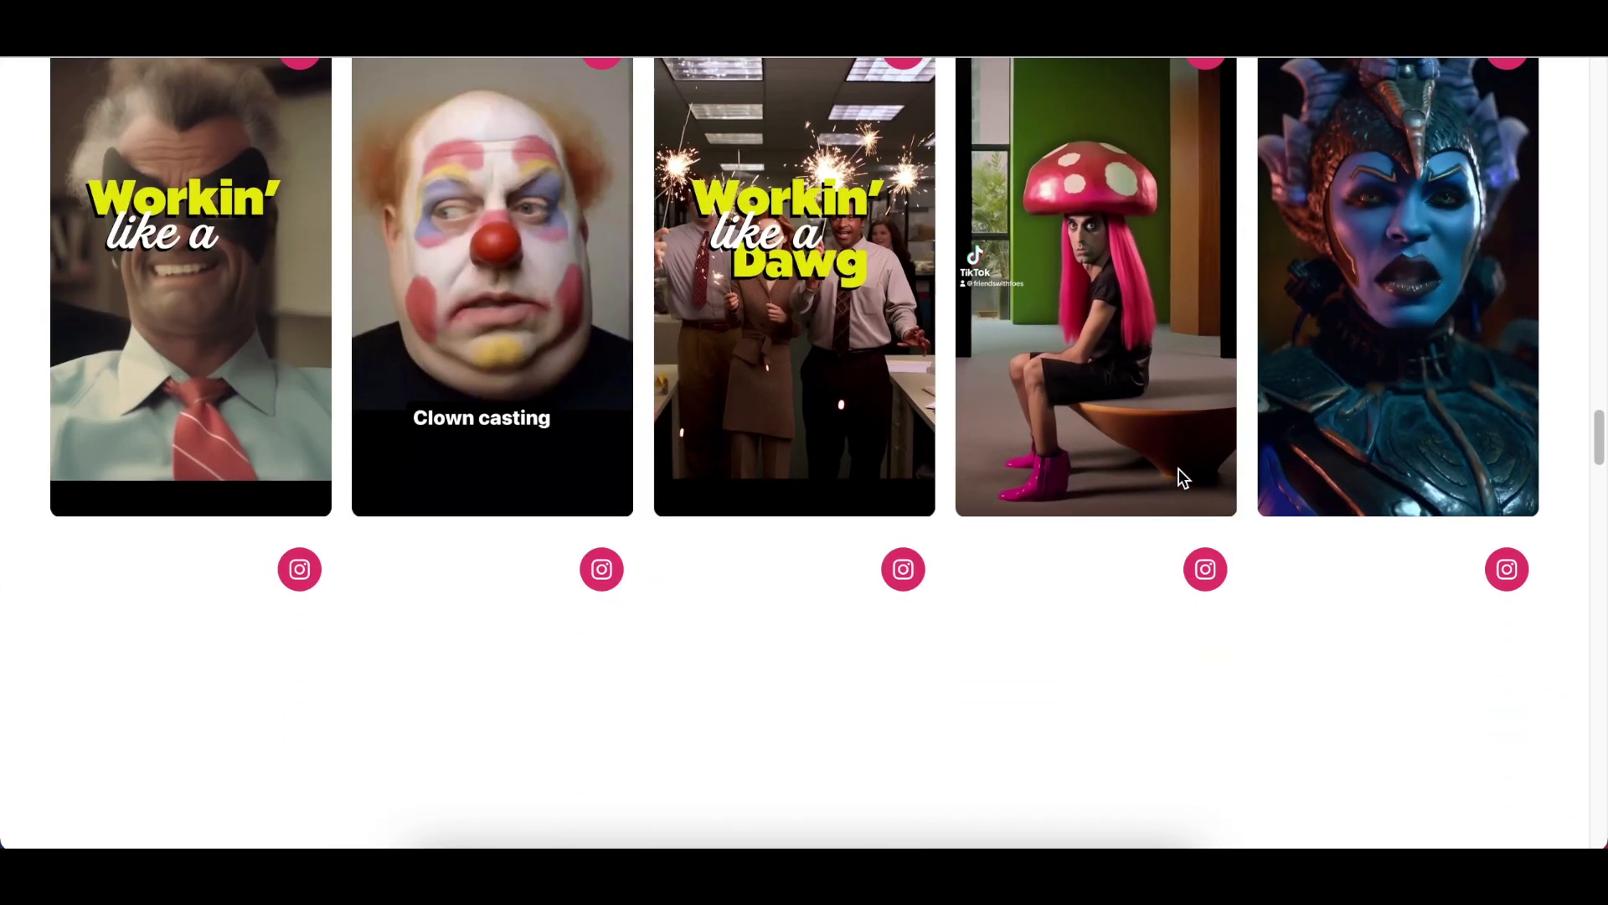
{"action": "scroll", "coordinate": [1178, 469], "scroll_direction": "down", "scroll_amount": 7}
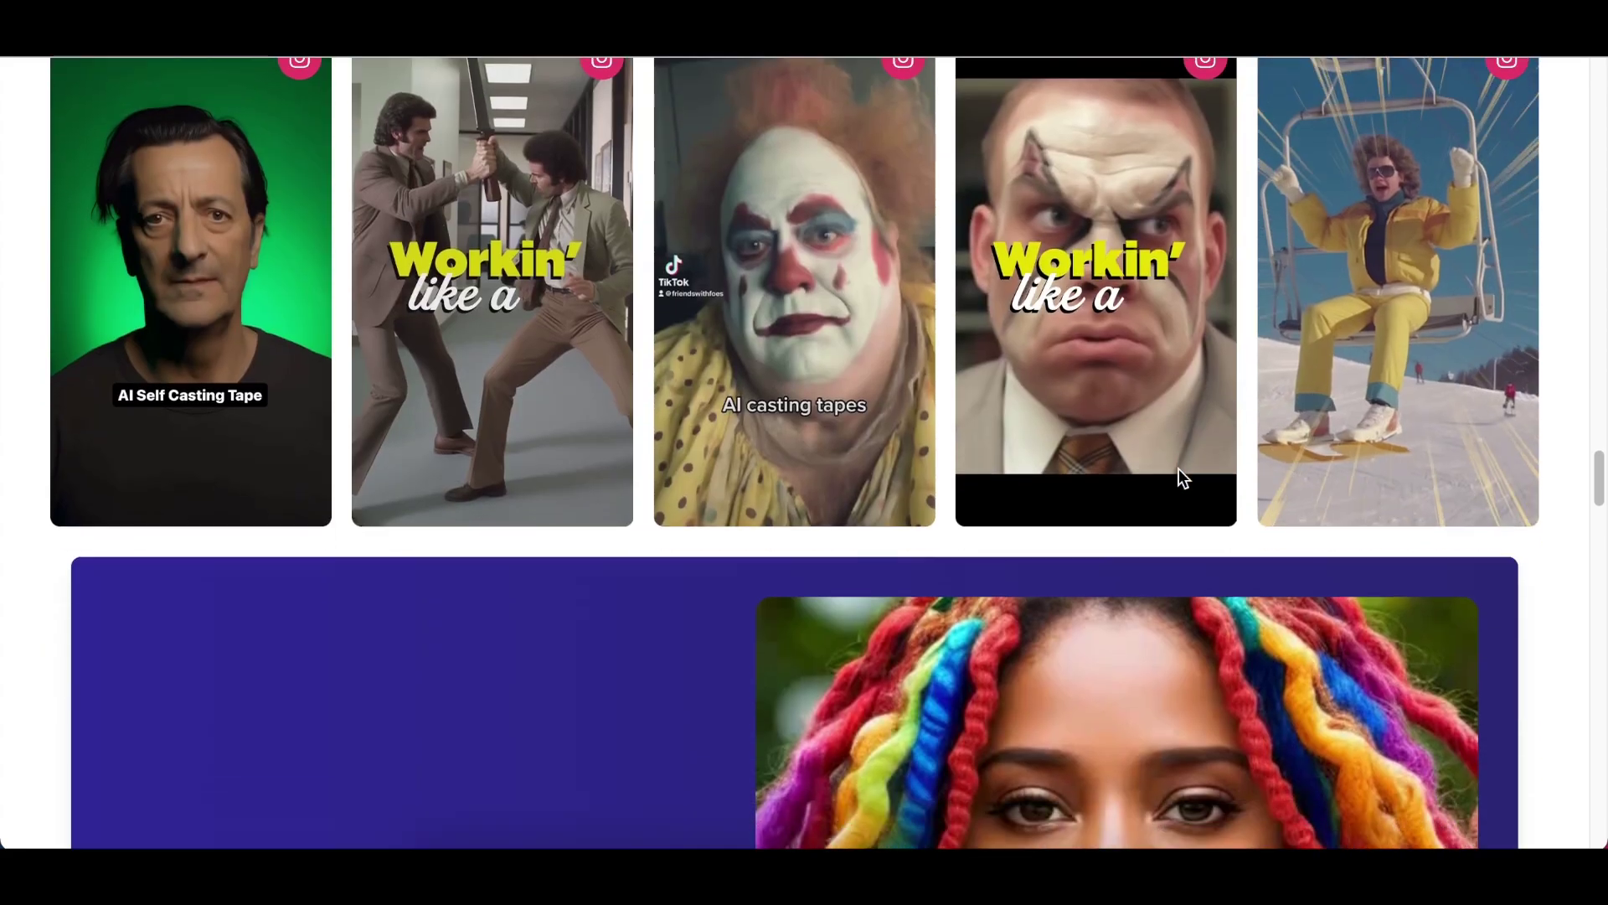
{"action": "scroll", "coordinate": [1177, 474], "scroll_direction": "down", "scroll_amount": 5}
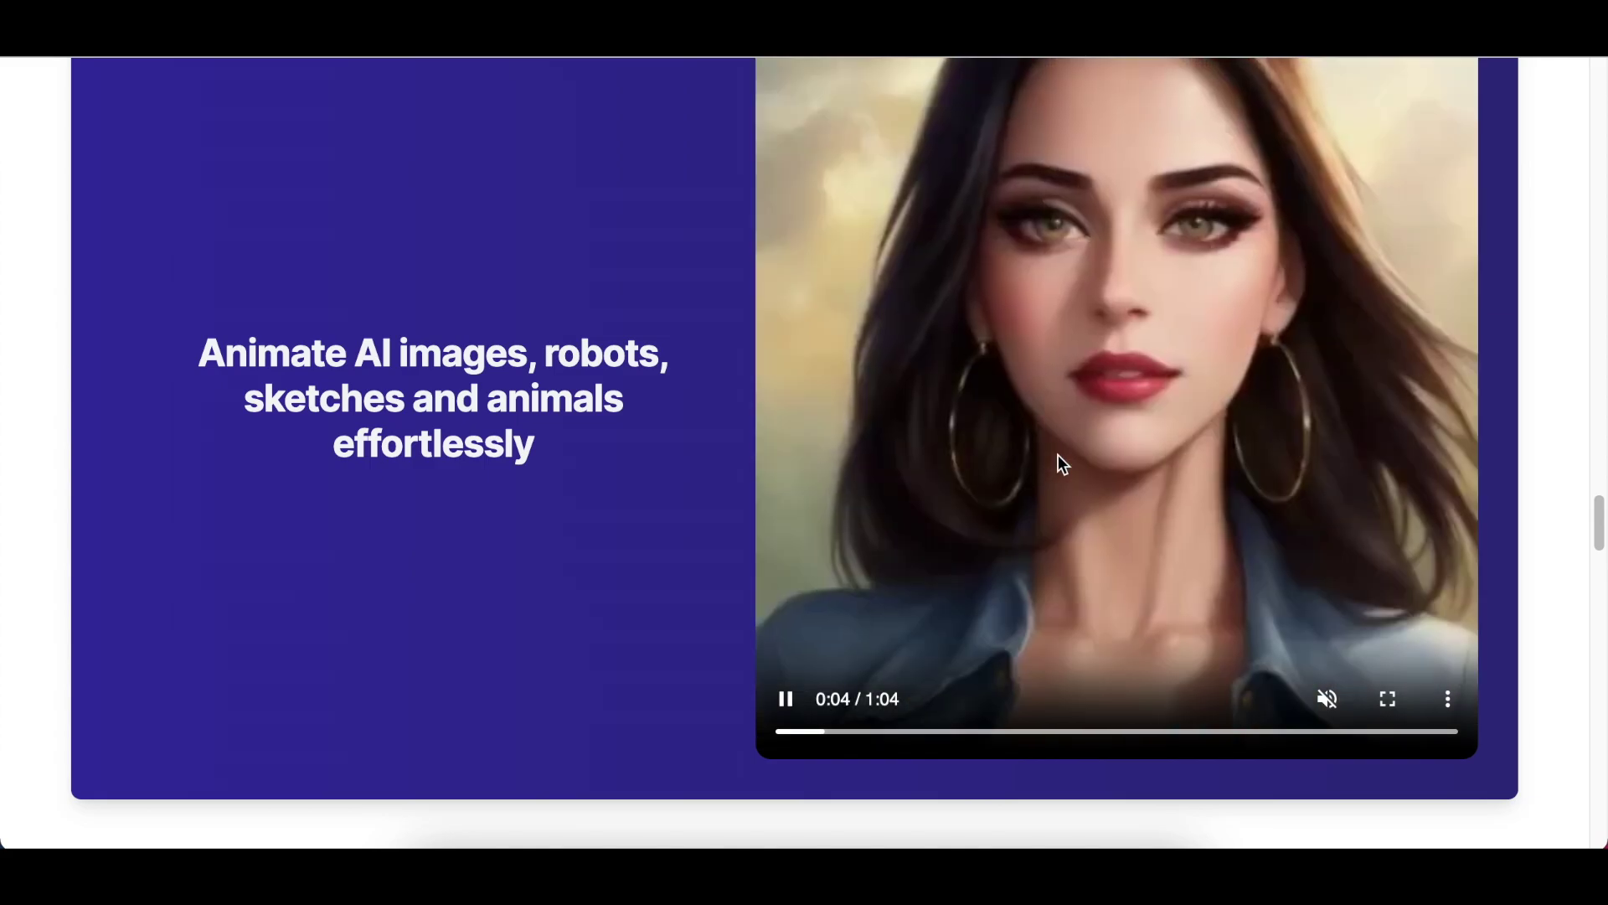
{"action": "scroll", "coordinate": [1058, 455], "scroll_direction": "up", "scroll_amount": 1}
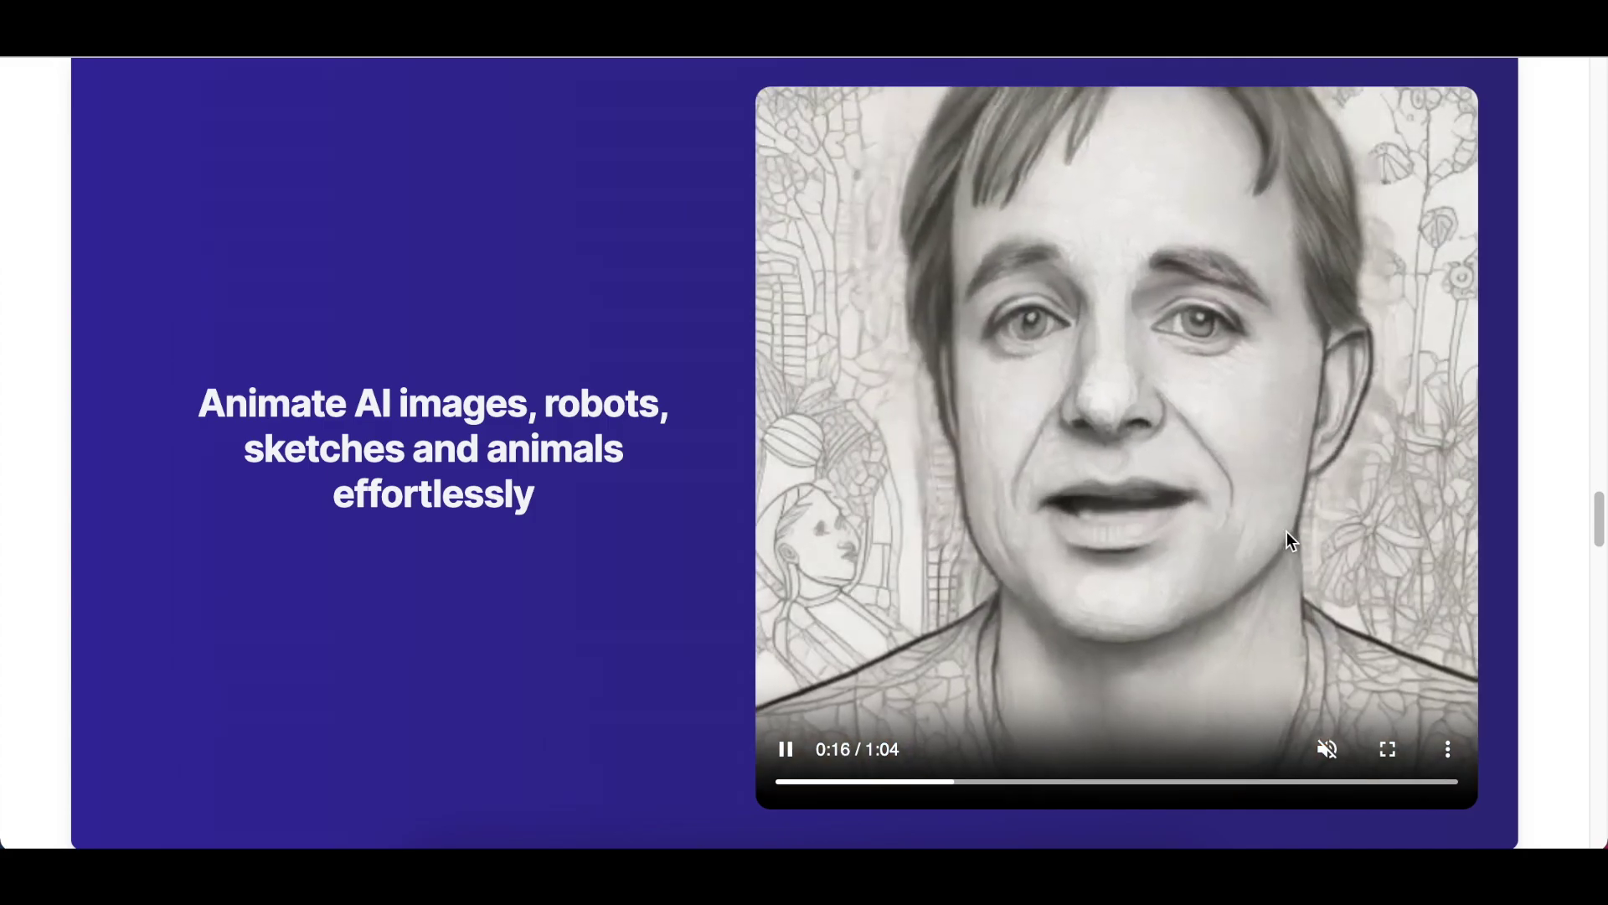
{"action": "scroll", "coordinate": [1289, 538], "scroll_direction": "down", "scroll_amount": 1}
{"action": "scroll", "coordinate": [1282, 536], "scroll_direction": "down", "scroll_amount": 3}
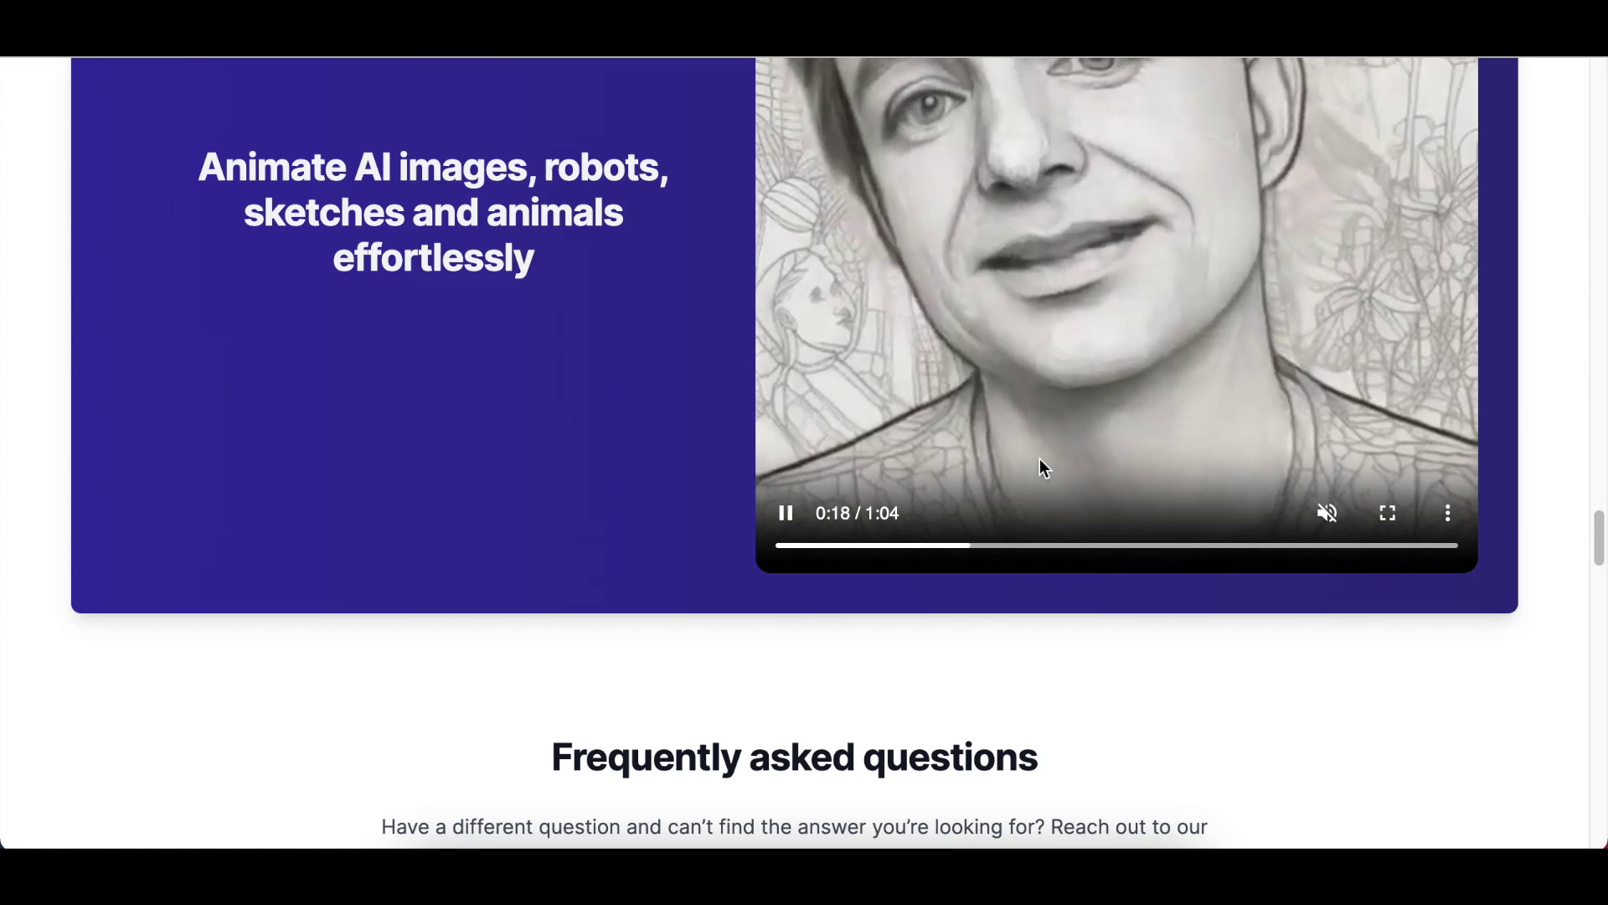
{"action": "scroll", "coordinate": [1005, 436], "scroll_direction": "down", "scroll_amount": 1}
{"action": "scroll", "coordinate": [922, 410], "scroll_direction": "down", "scroll_amount": 3}
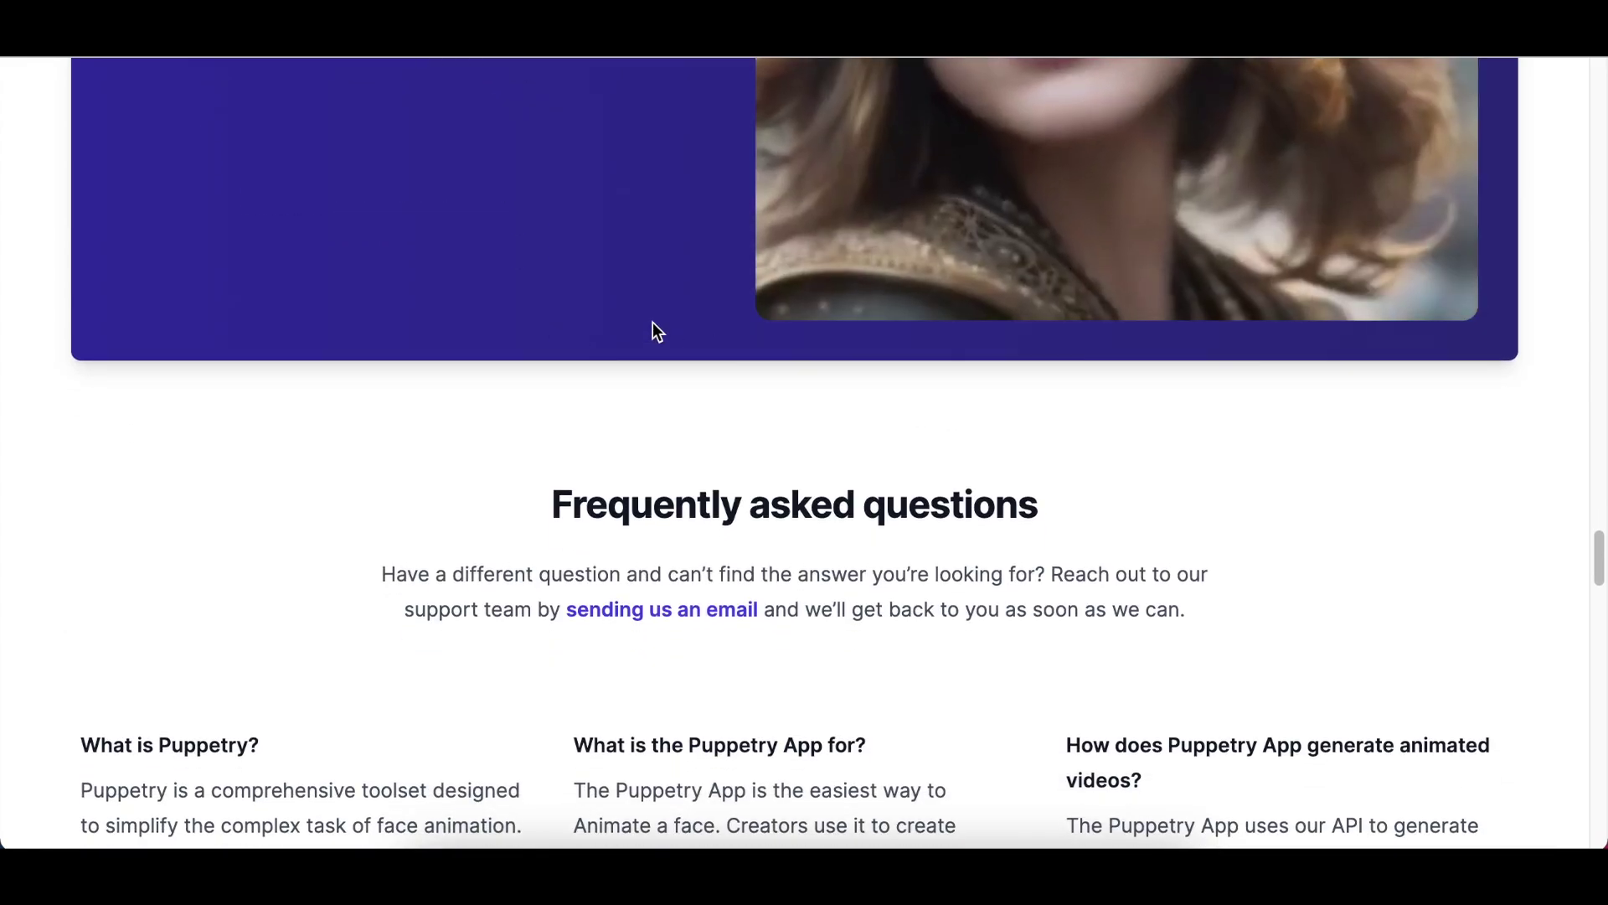
{"action": "scroll", "coordinate": [652, 321], "scroll_direction": "up", "scroll_amount": 20}
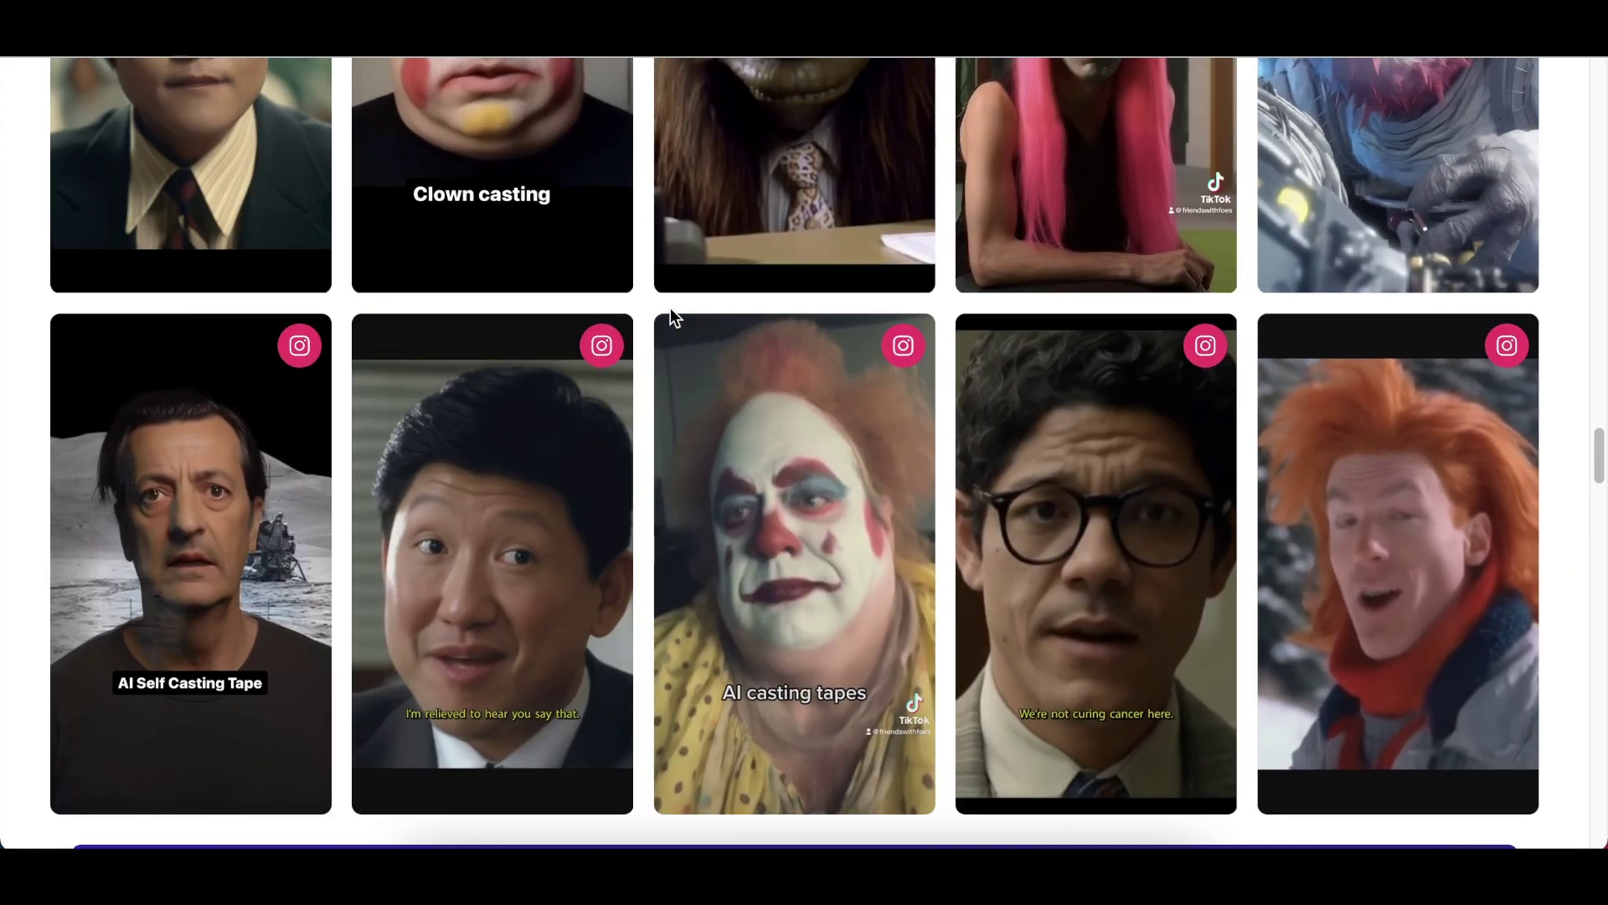
{"action": "scroll", "coordinate": [668, 308], "scroll_direction": "up", "scroll_amount": 6}
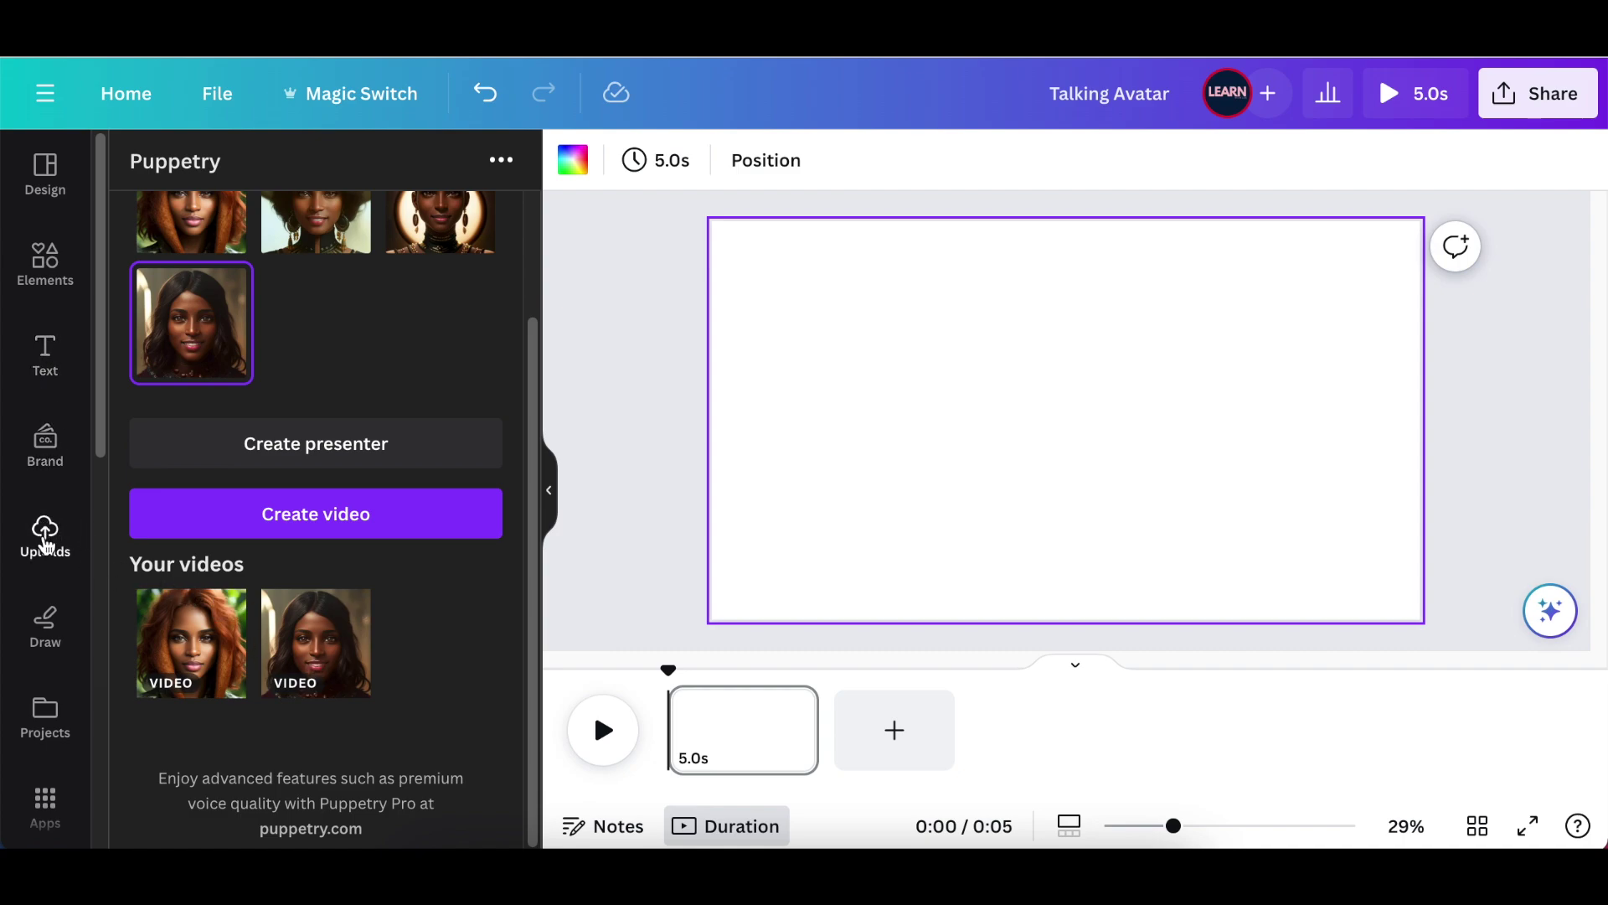
Step: Check the uploaded videos and browse the Elements library
{"action": "left_click", "coordinate": [45, 541]}
{"action": "left_click", "coordinate": [352, 365]}
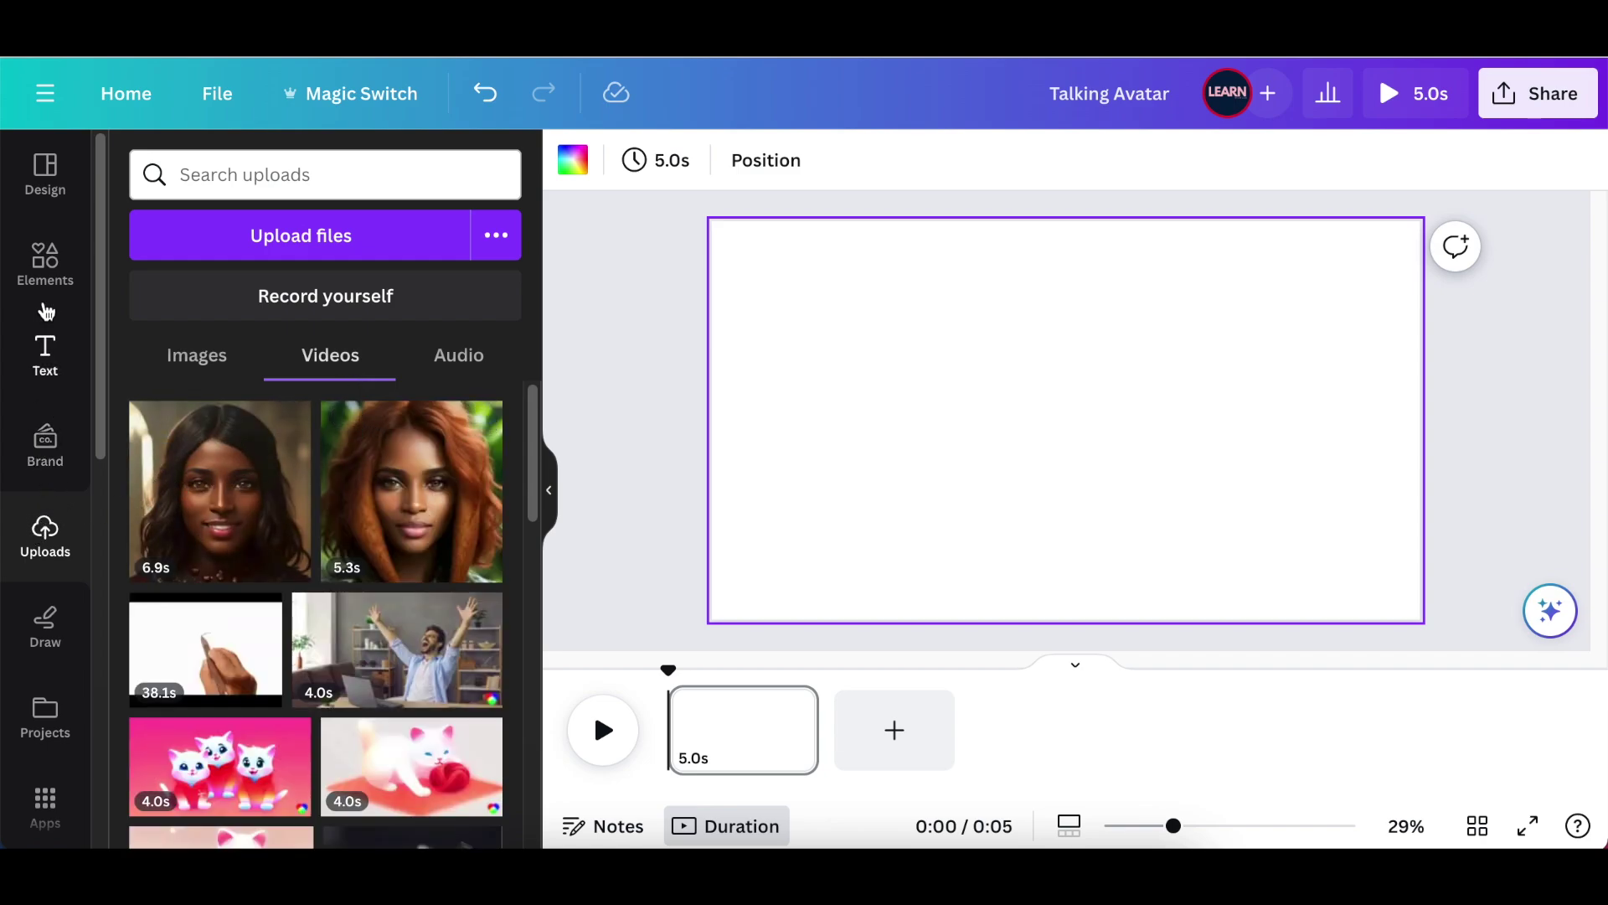
{"action": "left_click", "coordinate": [45, 267]}
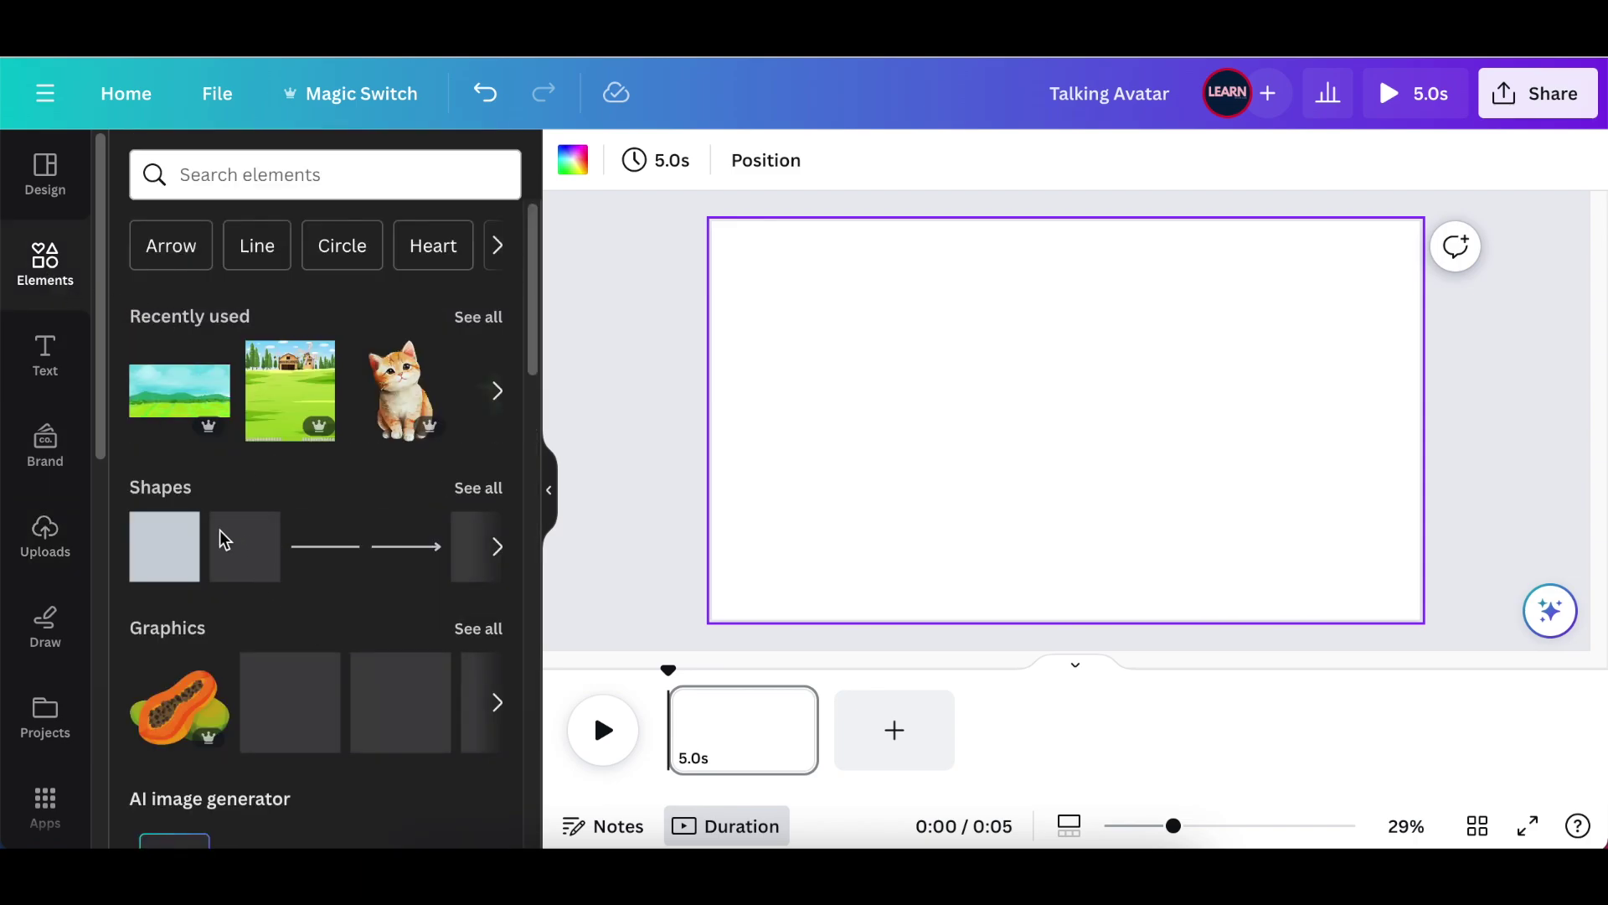
{"action": "scroll", "coordinate": [219, 539], "scroll_direction": "down", "scroll_amount": 6}
Step: Add the first Puppetry video to the Talking Avatar page and play it back
{"action": "left_click_drag", "start_coordinate": [101, 447], "coordinate": [101, 834]}
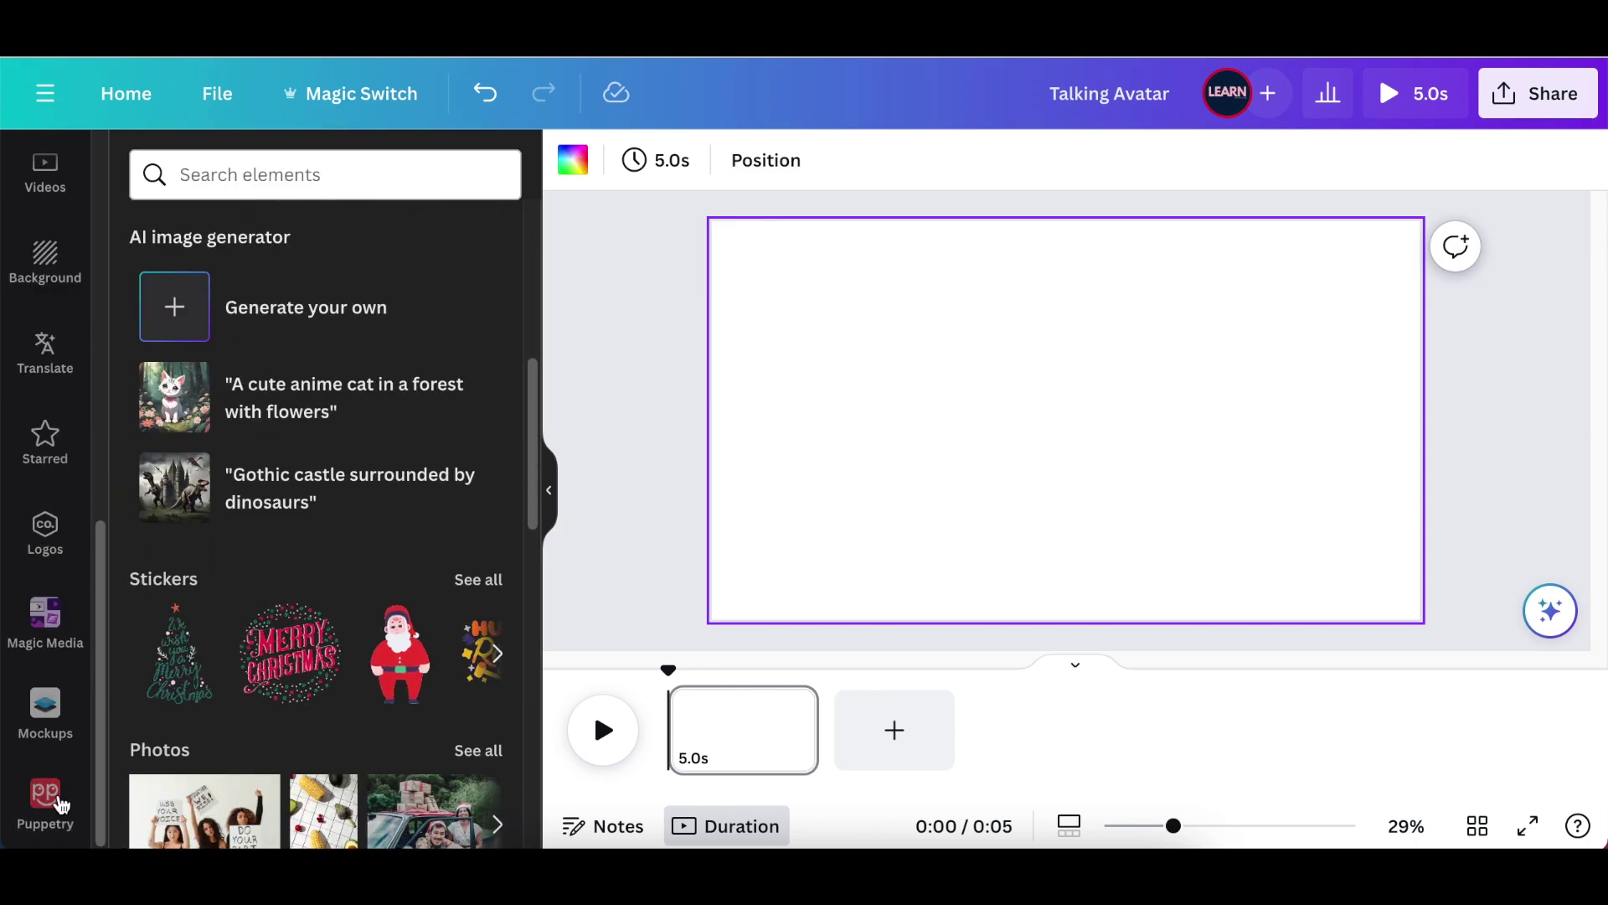
{"action": "left_click", "coordinate": [45, 800]}
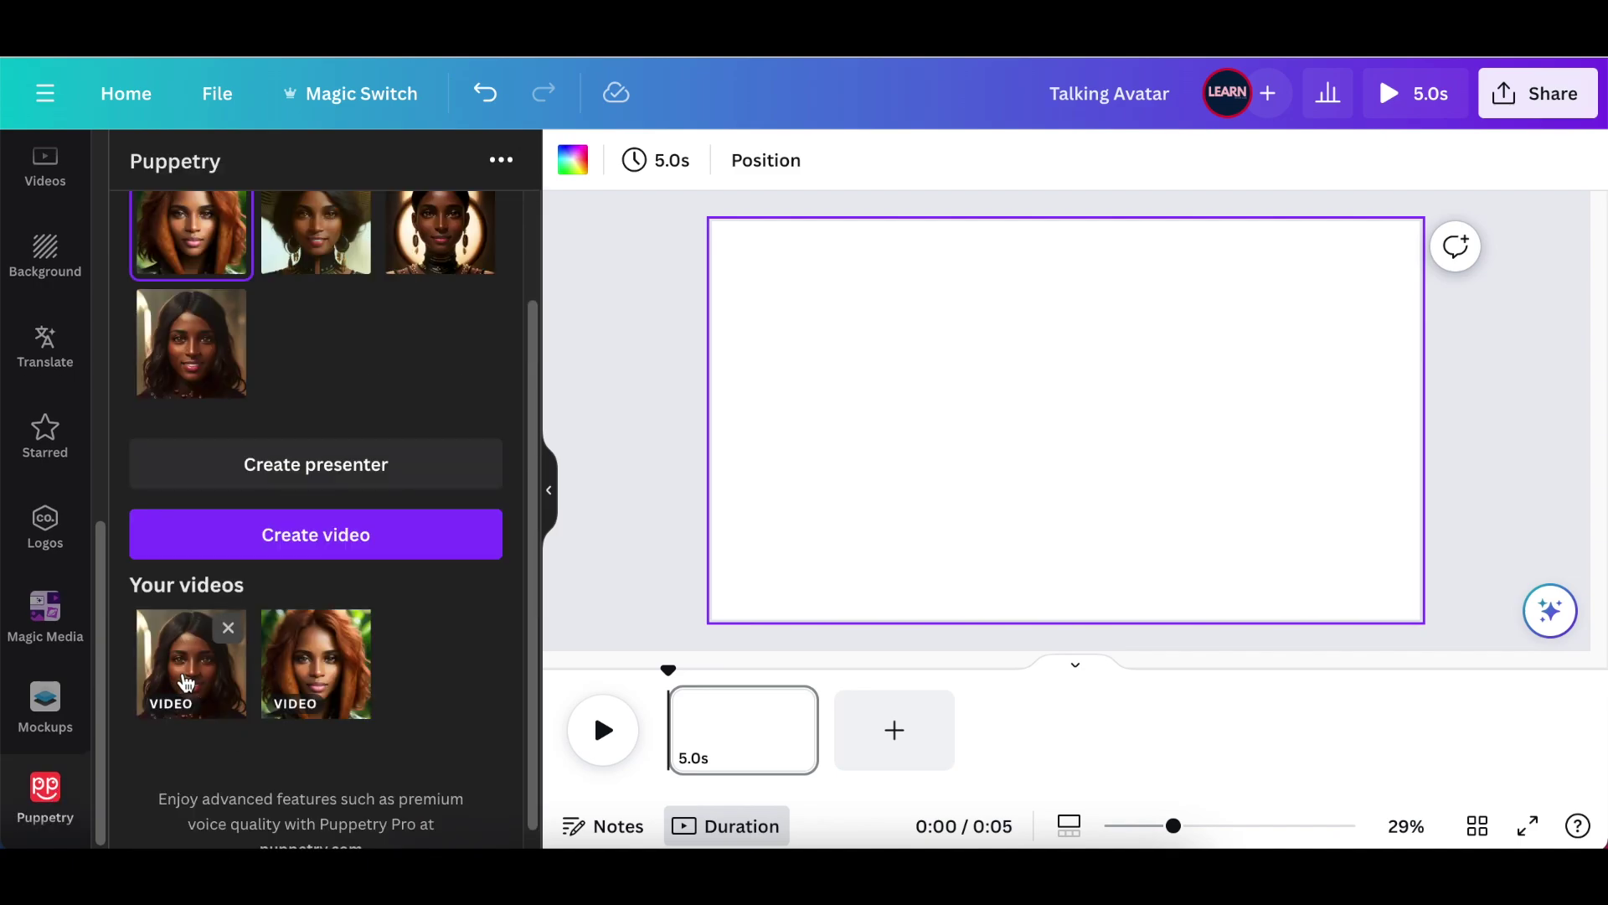
{"action": "left_click", "coordinate": [185, 680]}
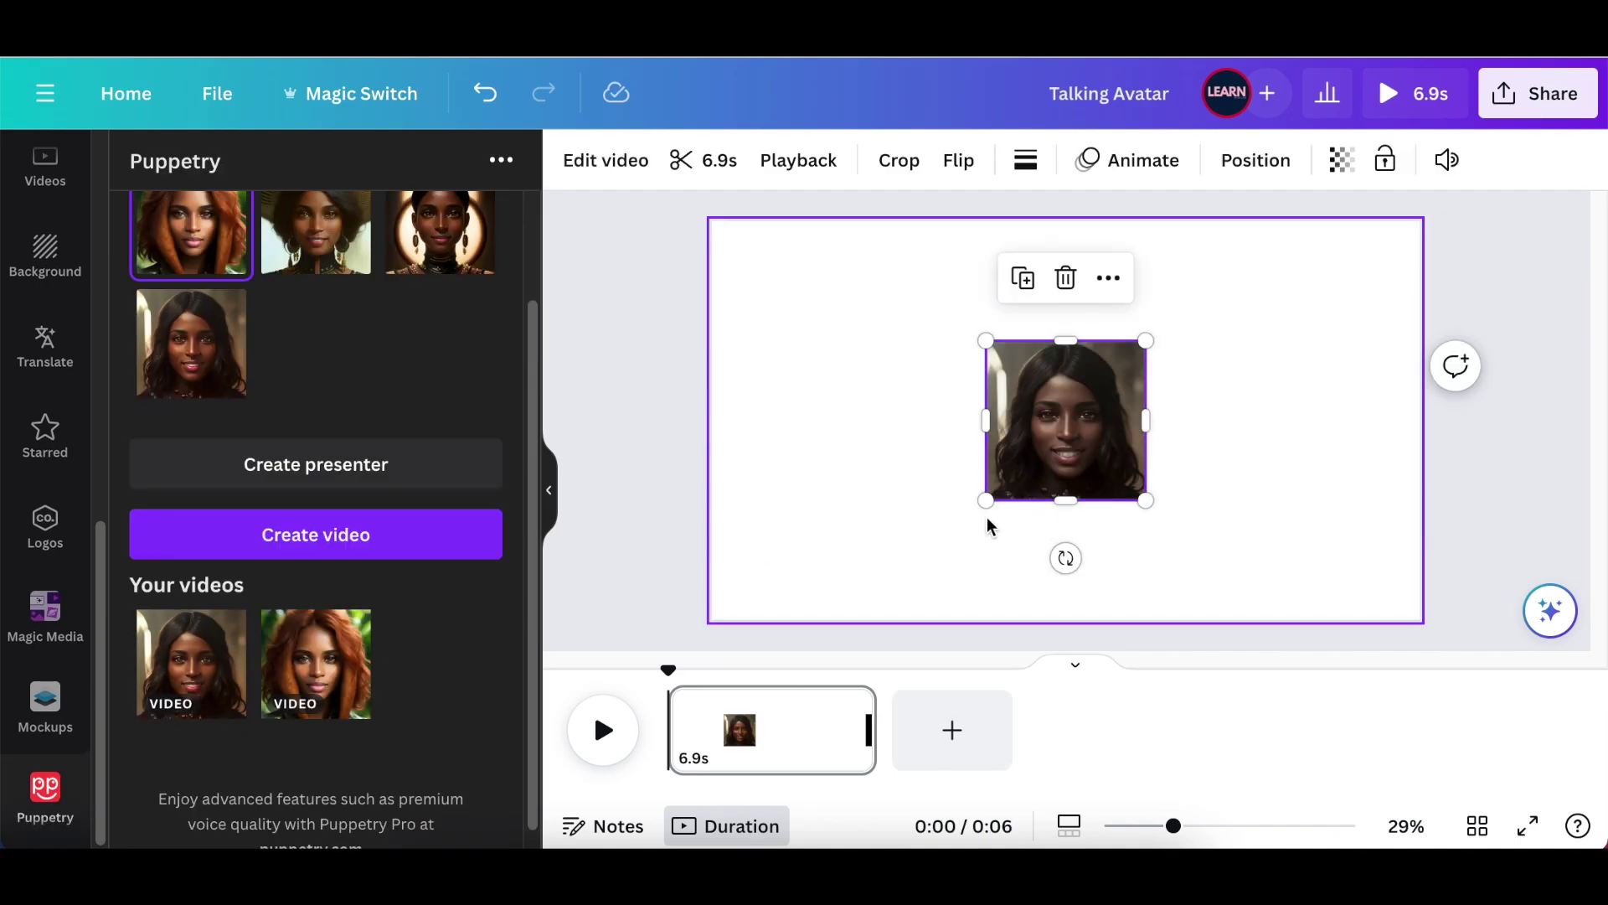
{"action": "left_click", "coordinate": [604, 732]}
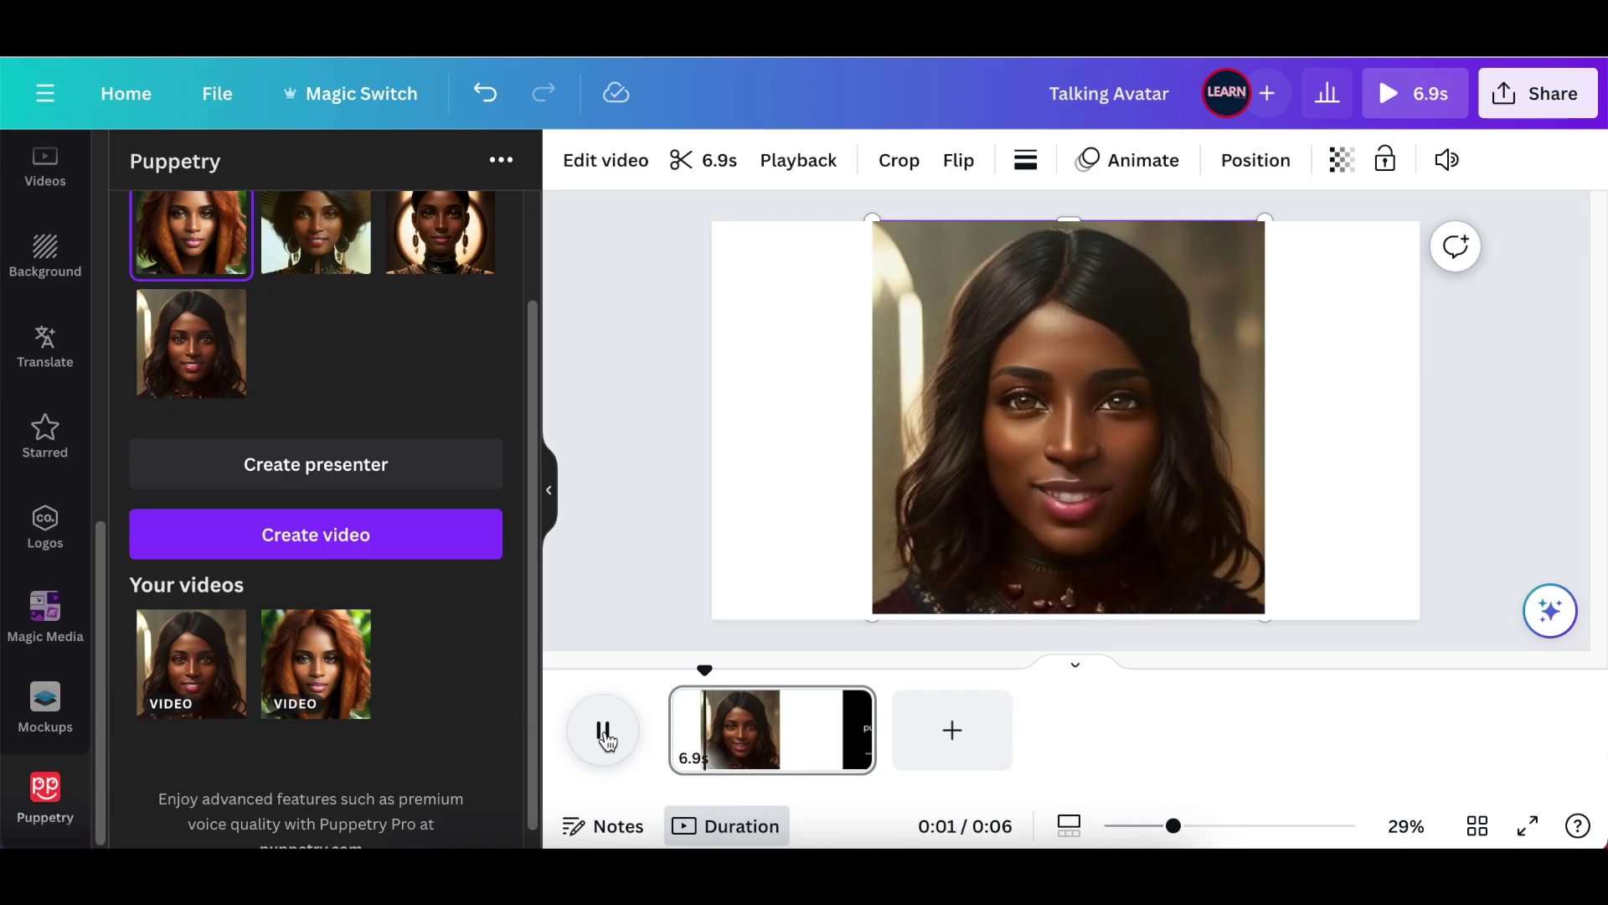